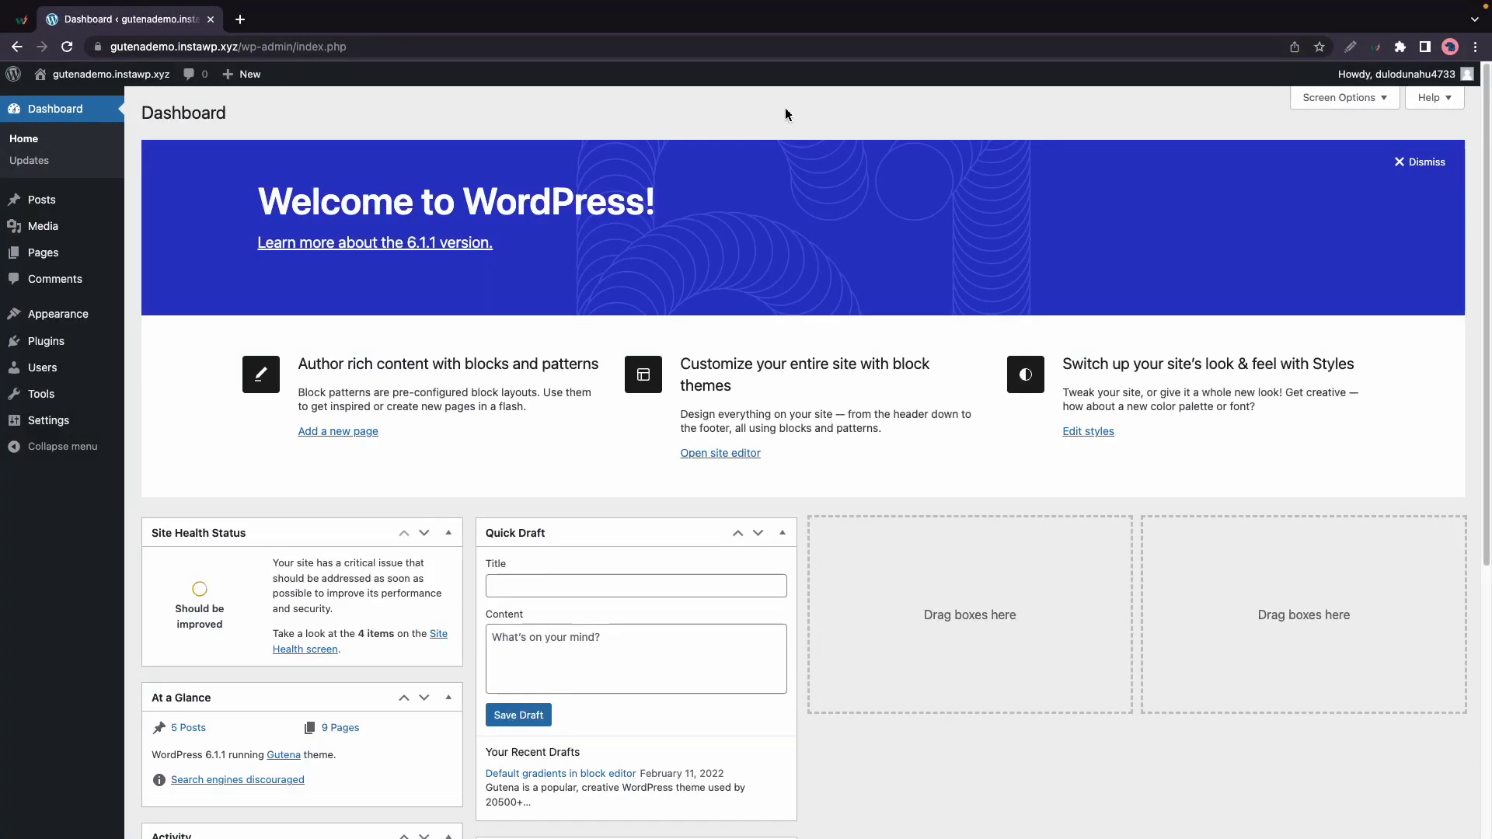
Step: Search the plugin directory for 'gutena tabs', then install and activate Gutena Tabs
mouse_move(77, 349)
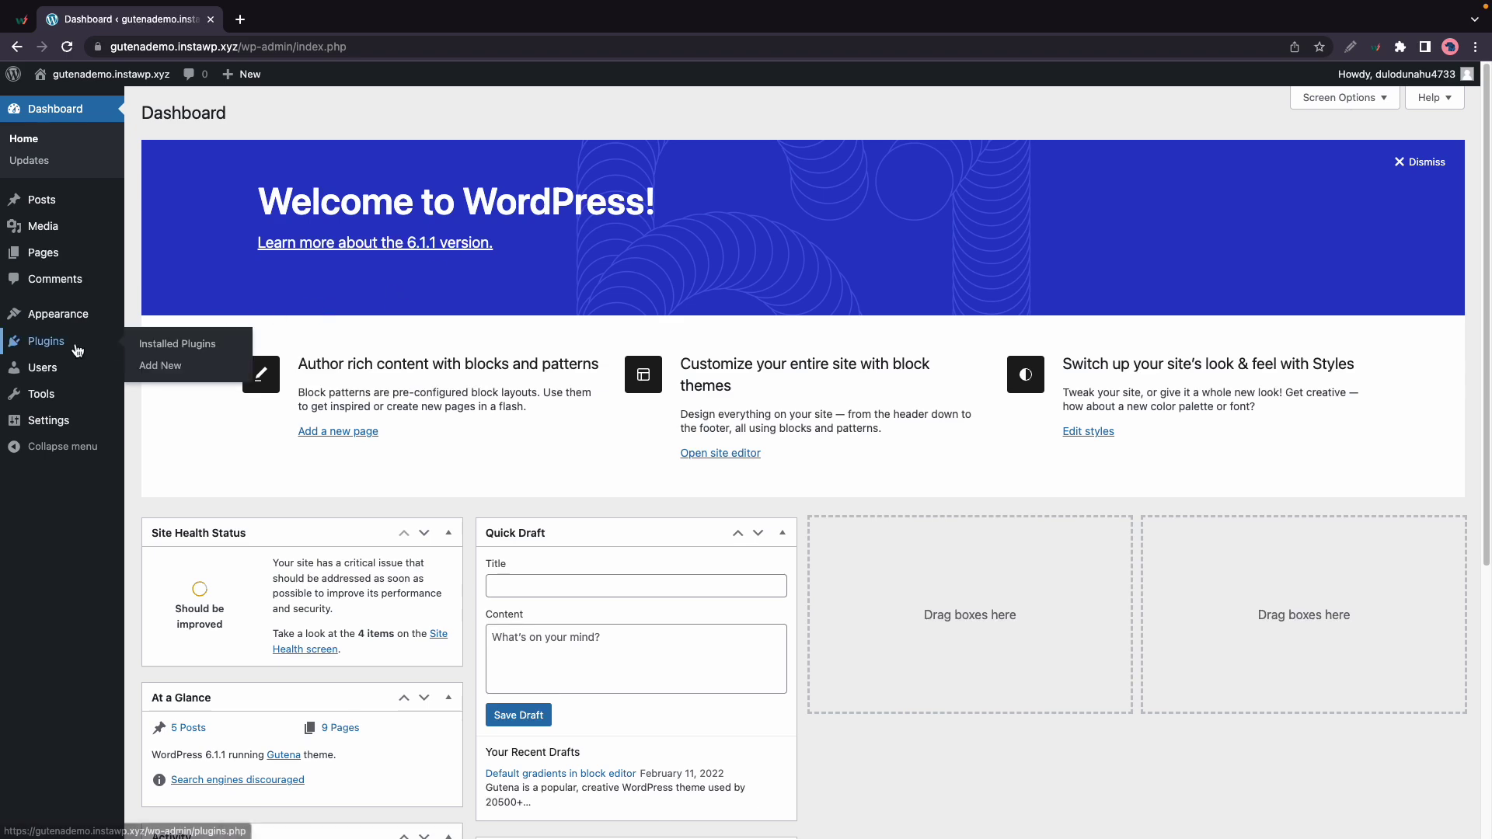
left_click(138, 370)
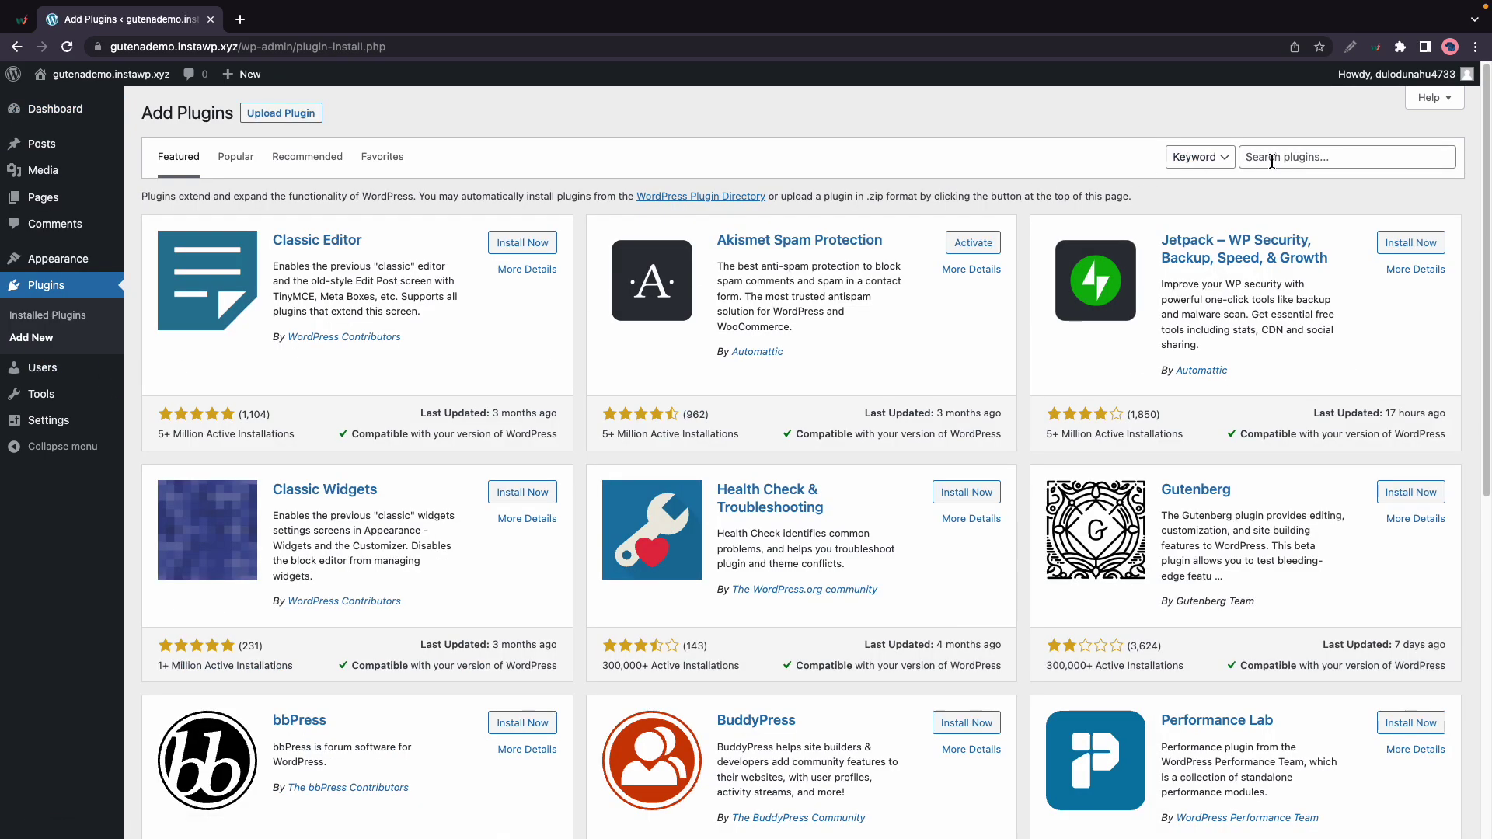
left_click(1271, 159)
type("gute")
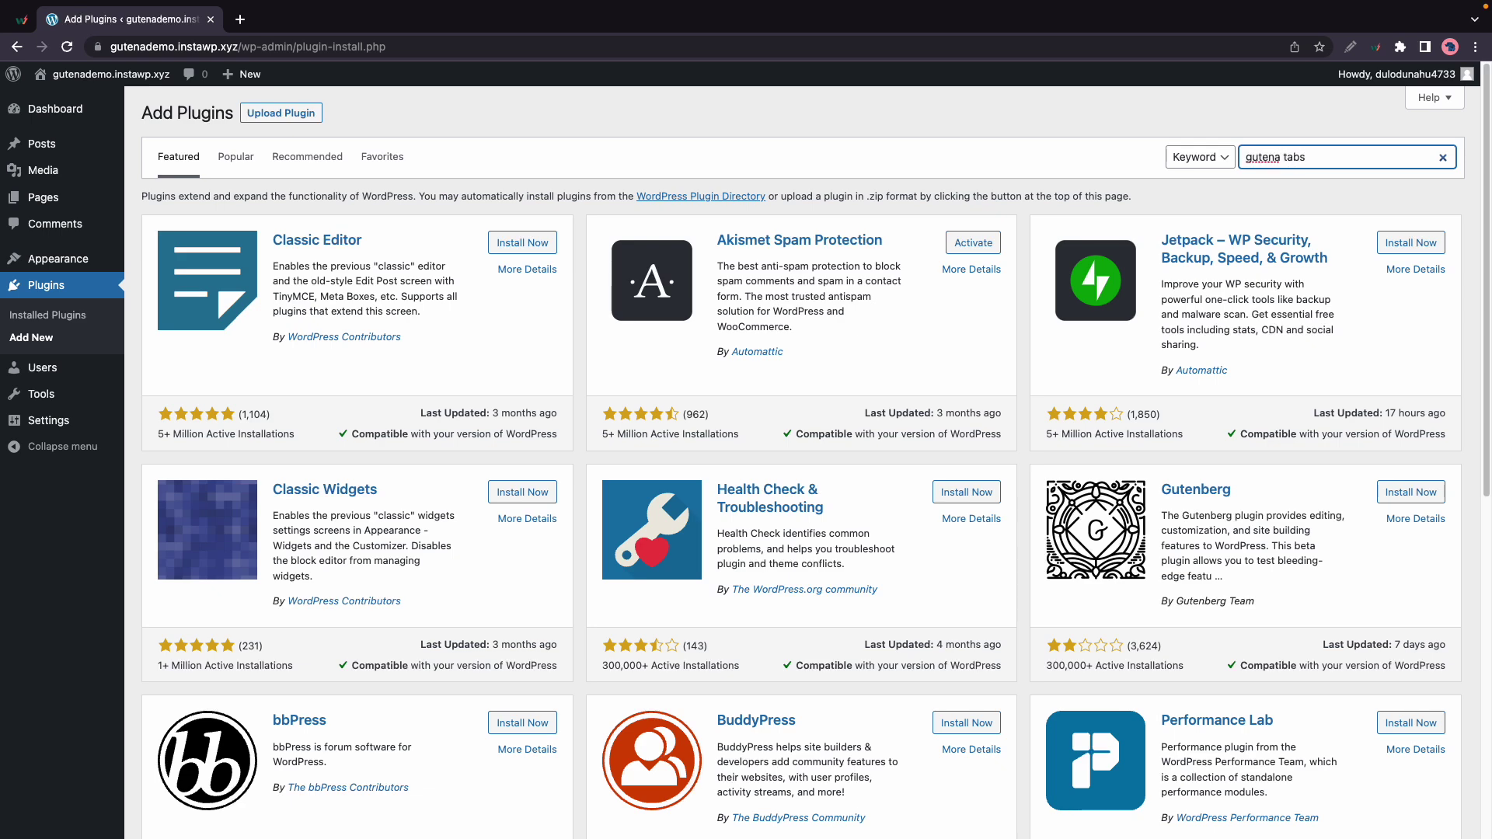
type("na tabs")
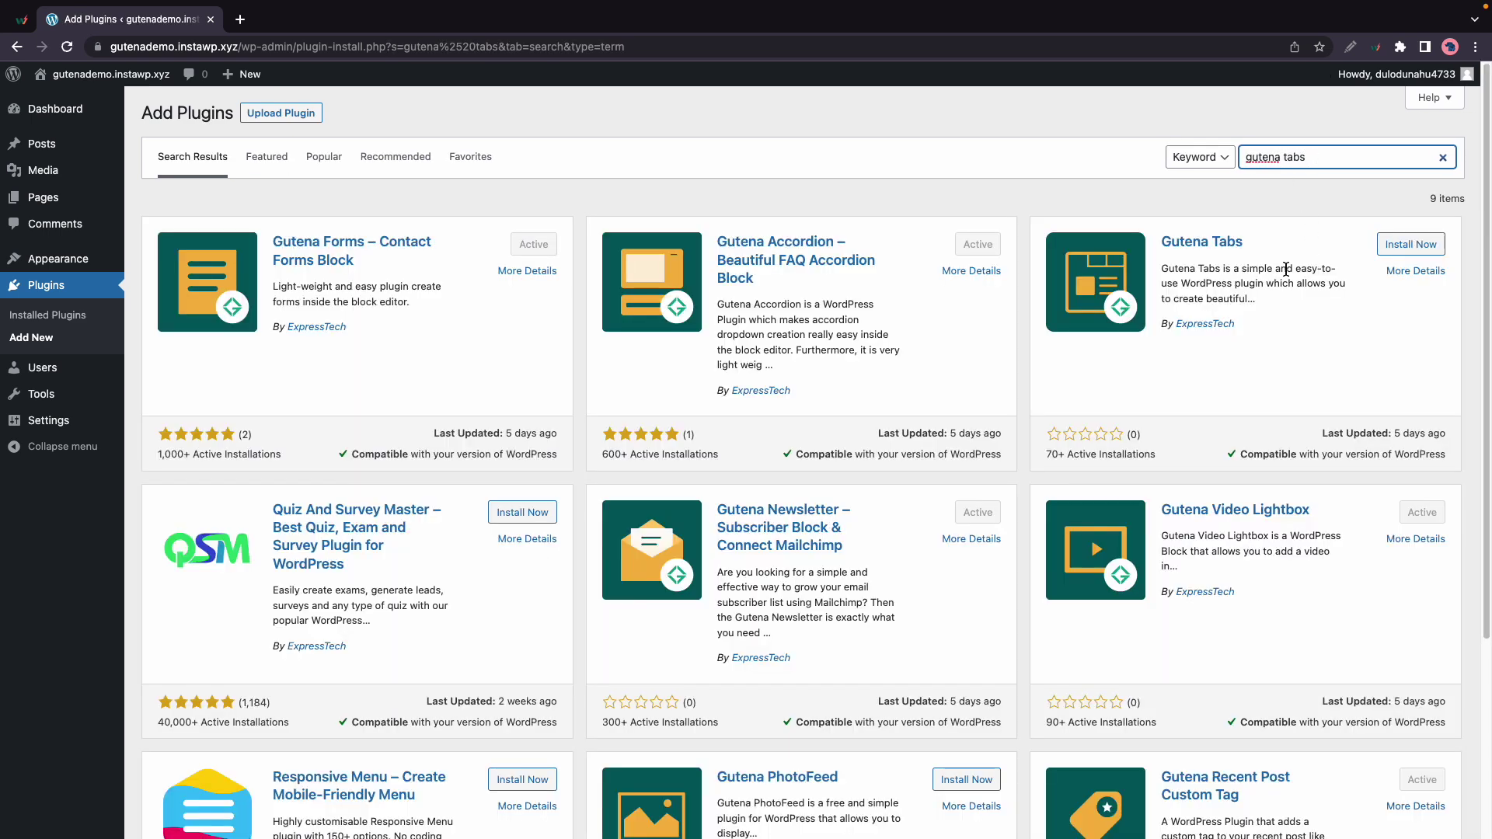
left_click(1409, 245)
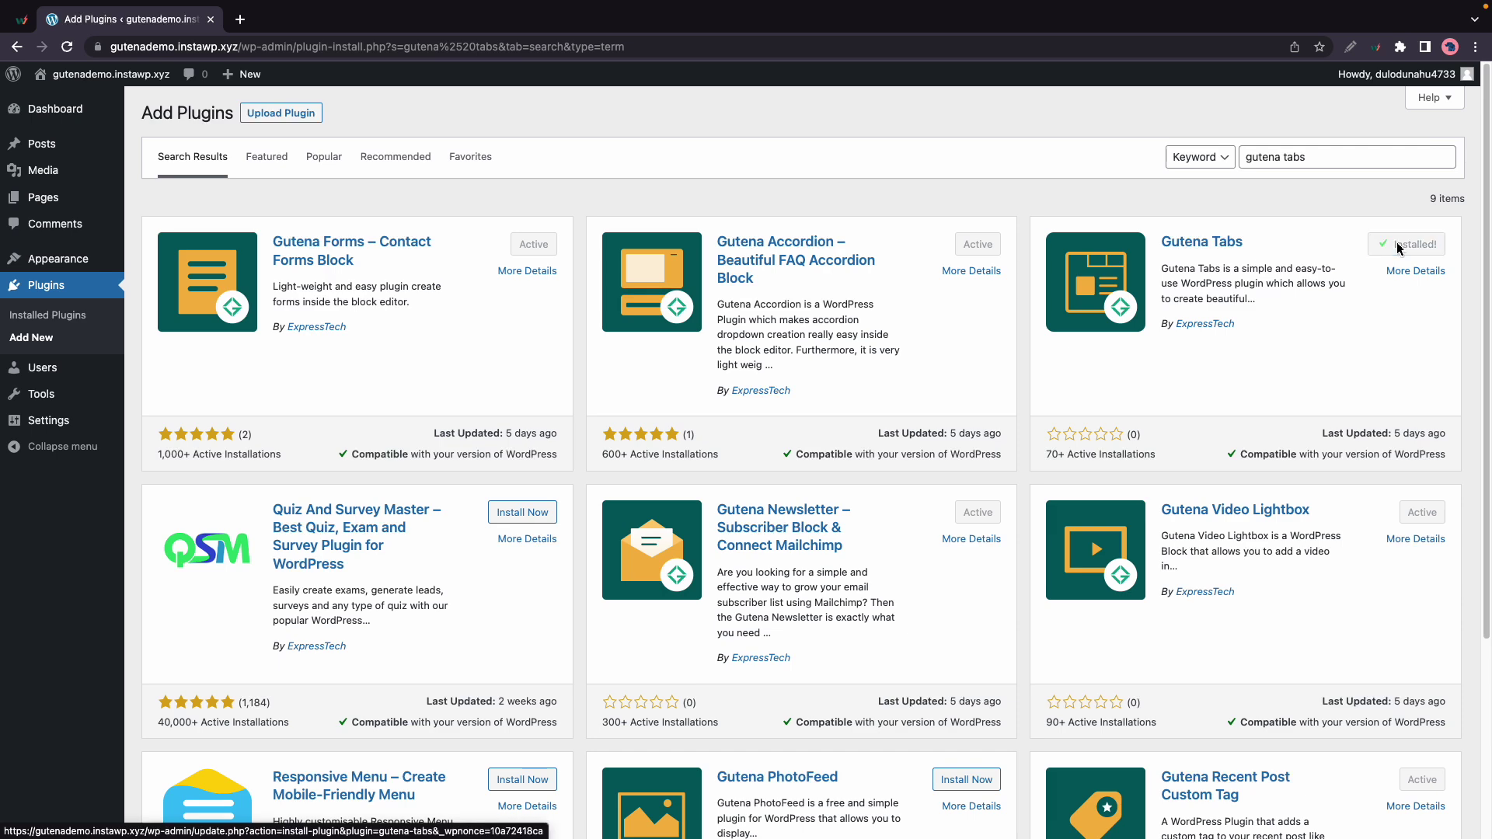
left_click(1405, 245)
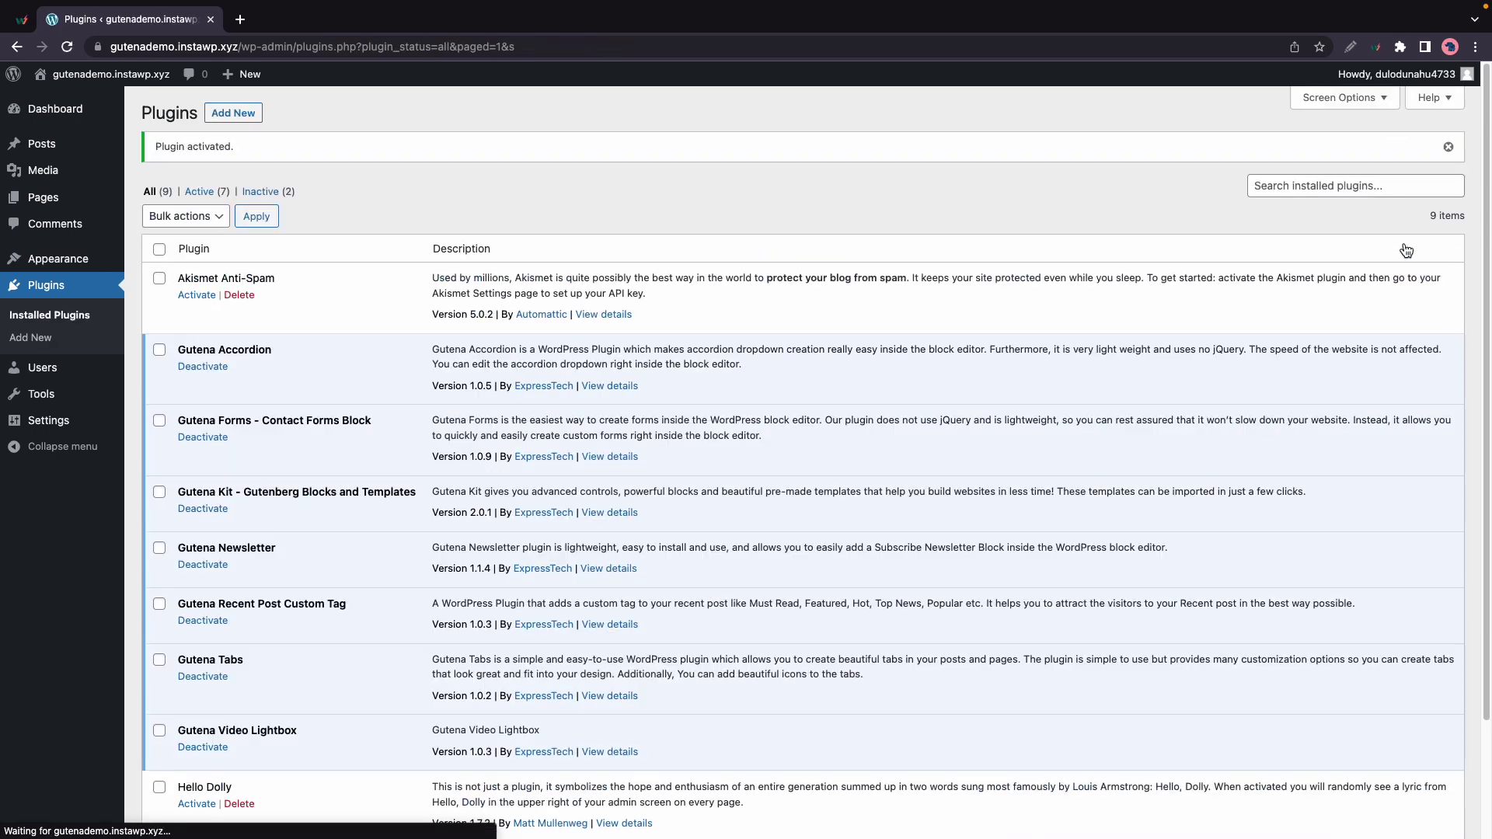
Step: Create a new post titled 'Tabs' and insert a Tabs block in the underline style
left_click(246, 75)
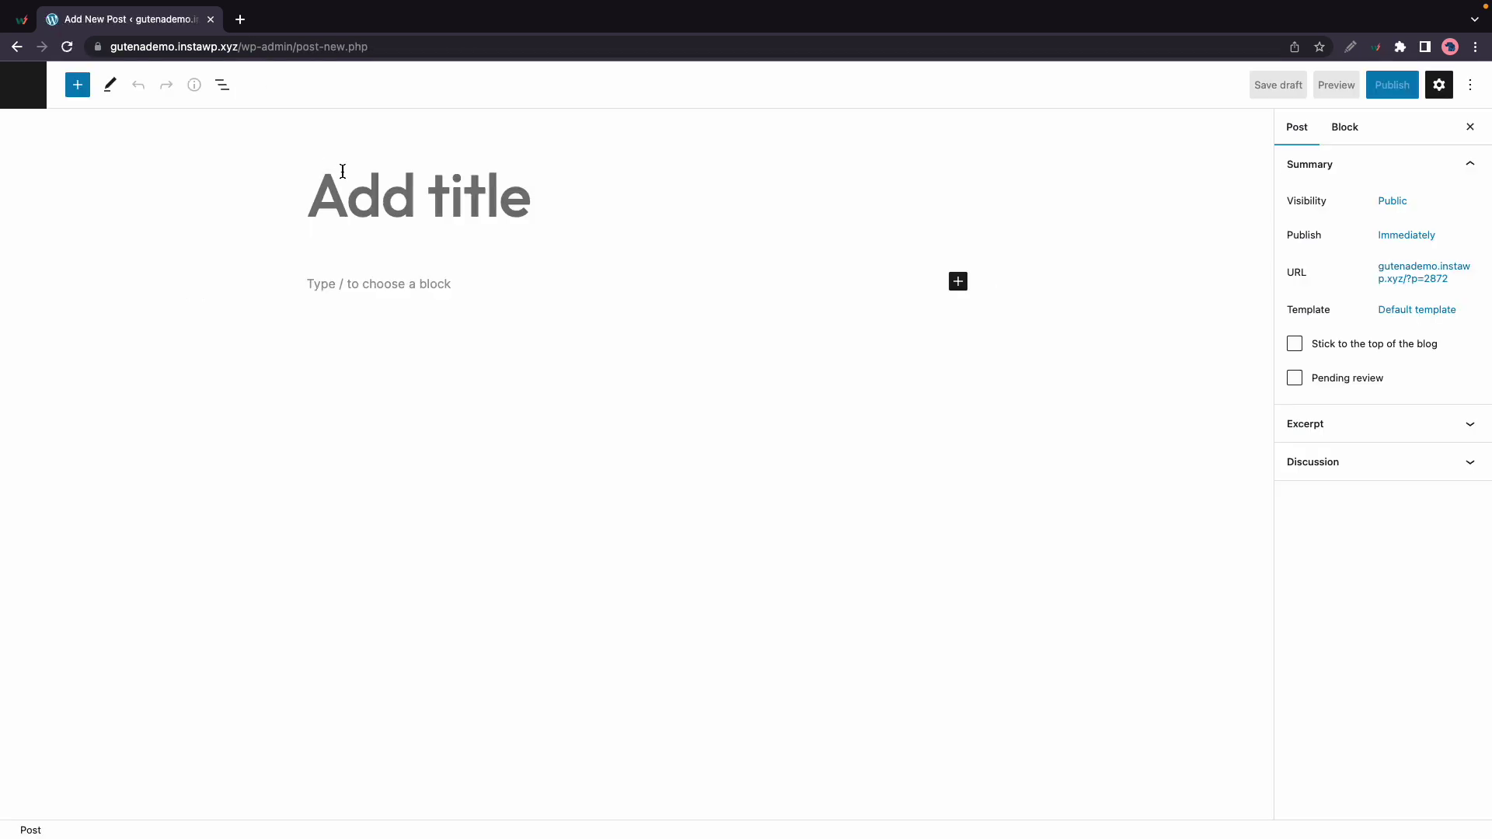
type("Tabs")
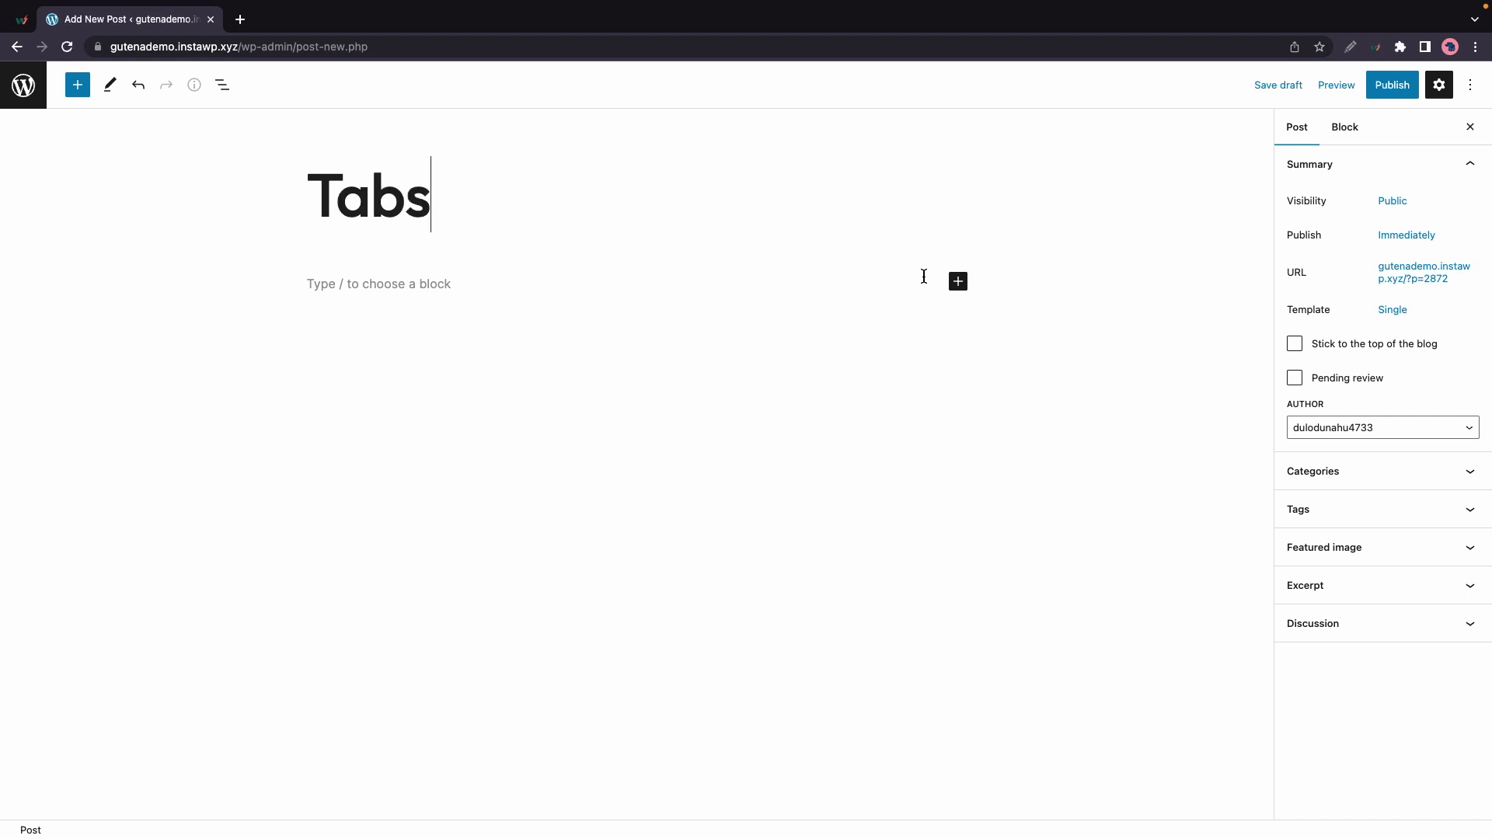
left_click(958, 282)
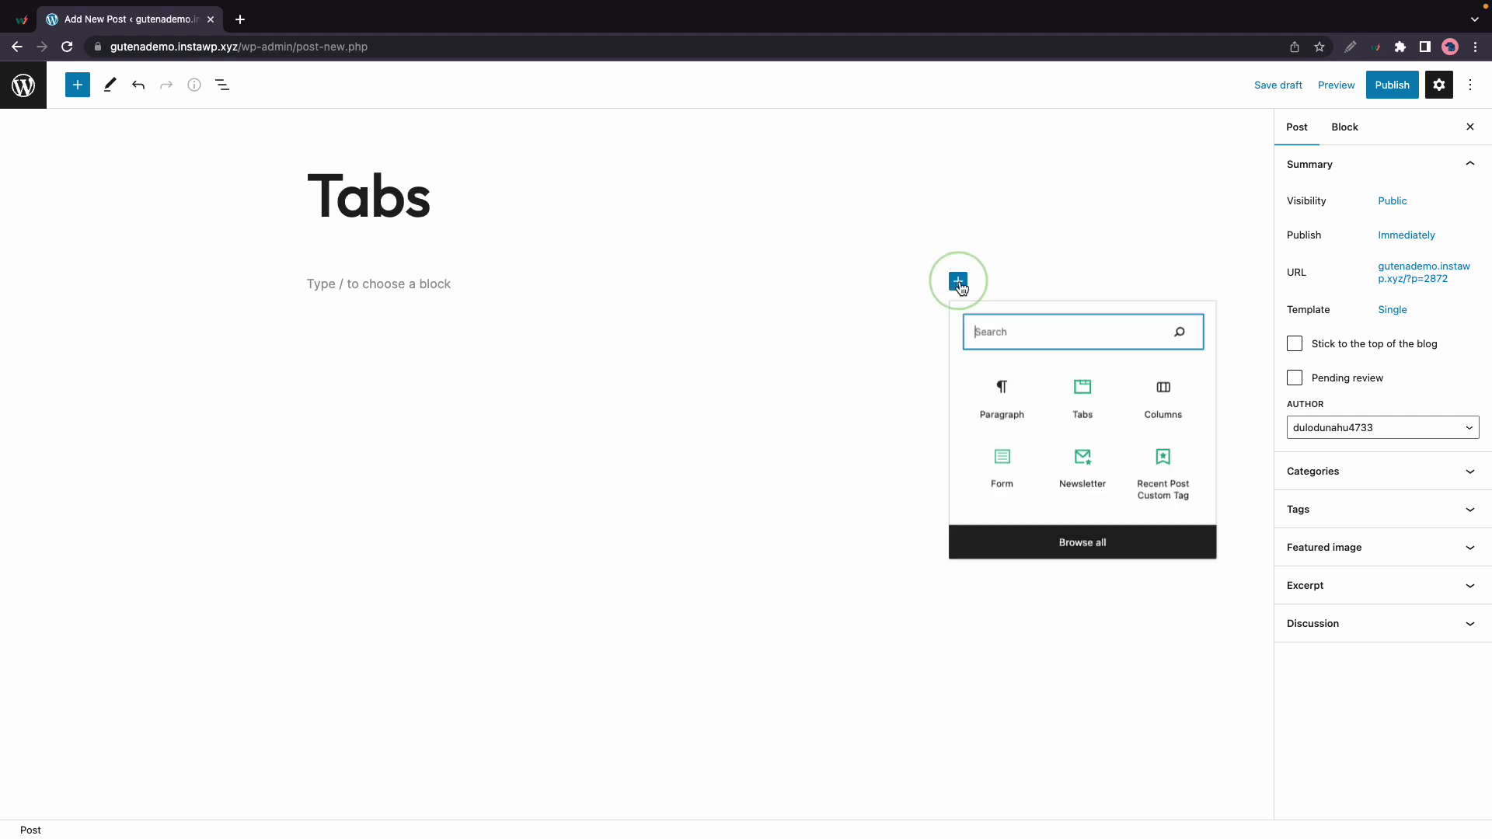
left_click(1099, 396)
scroll(617, 603, "down", 3)
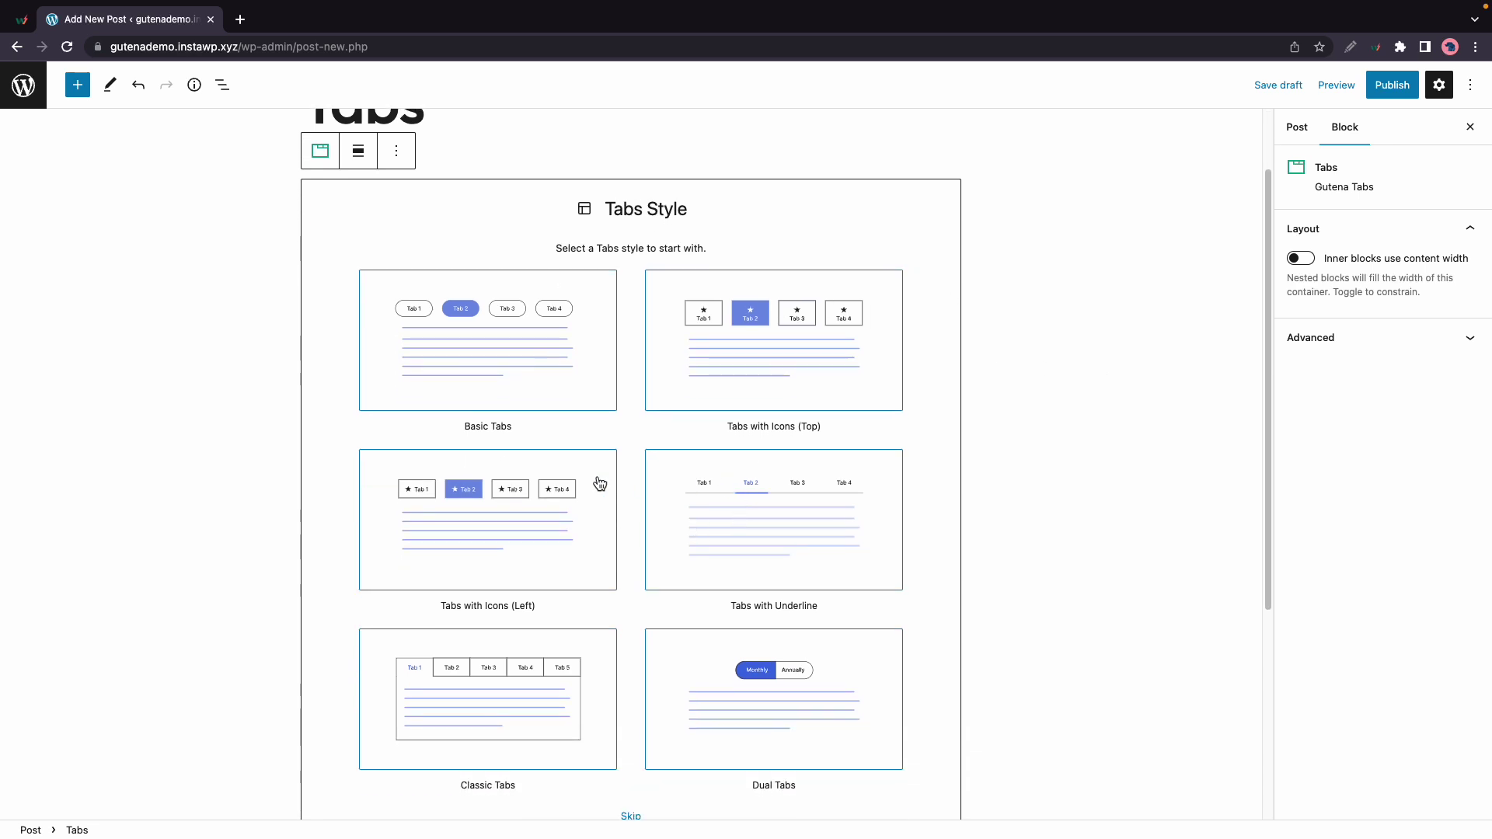
scroll(666, 402, "up", 1)
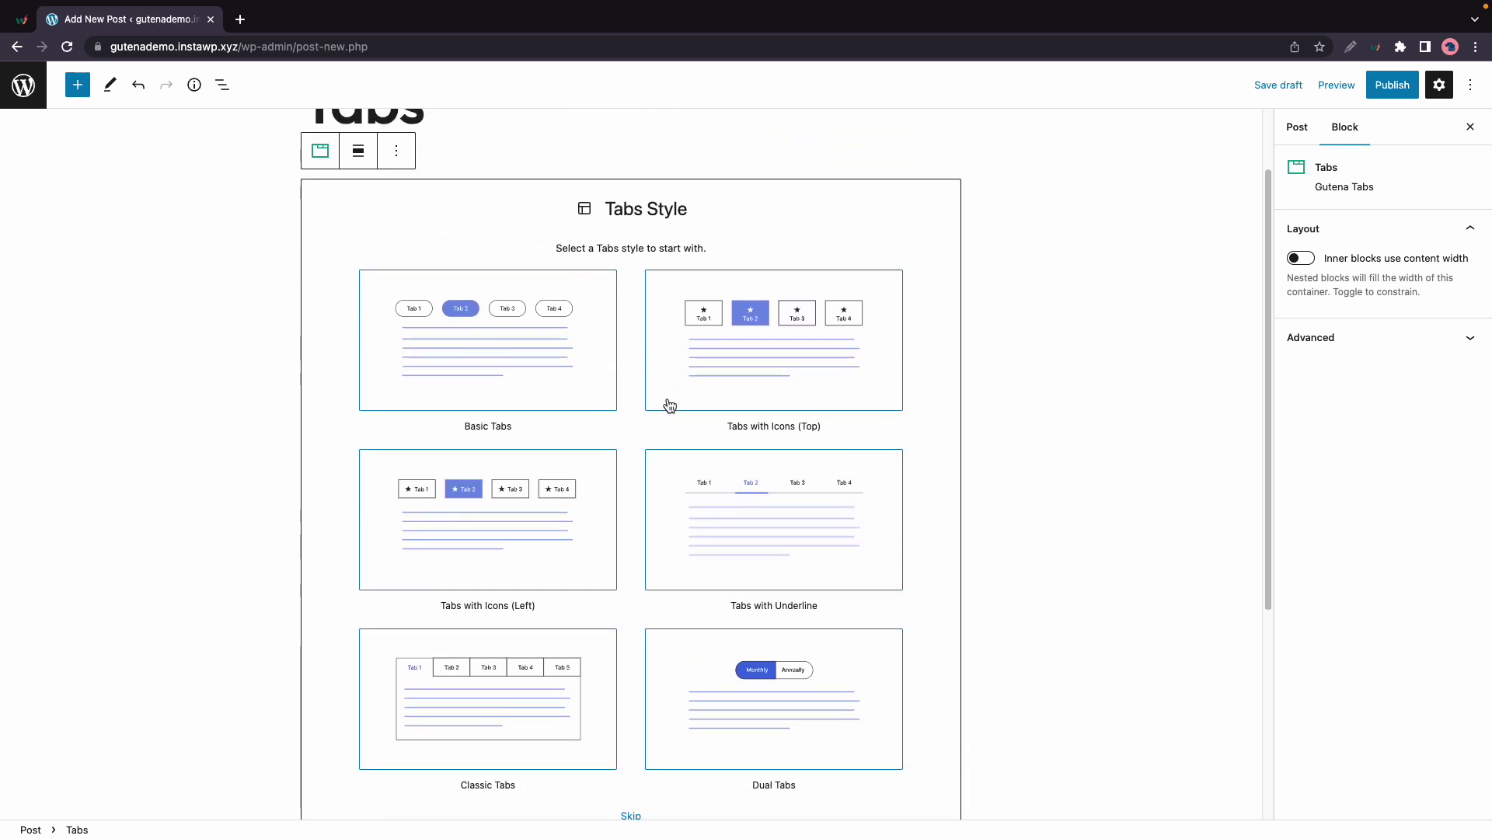
left_click(769, 533)
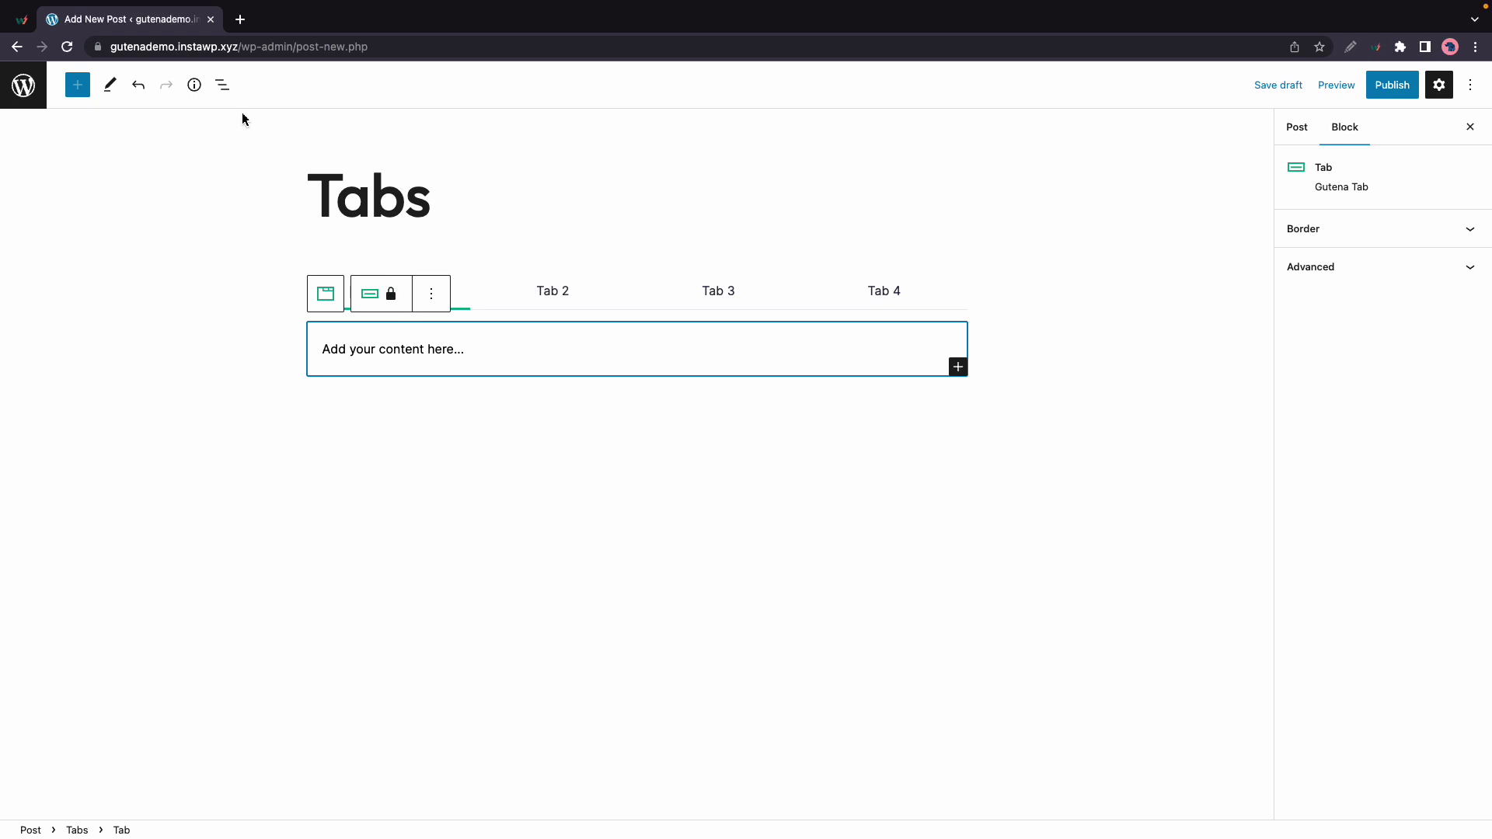
Step: Open List View, select the Tabs block, and rename Tab 1 to 'Info'
left_click(225, 87)
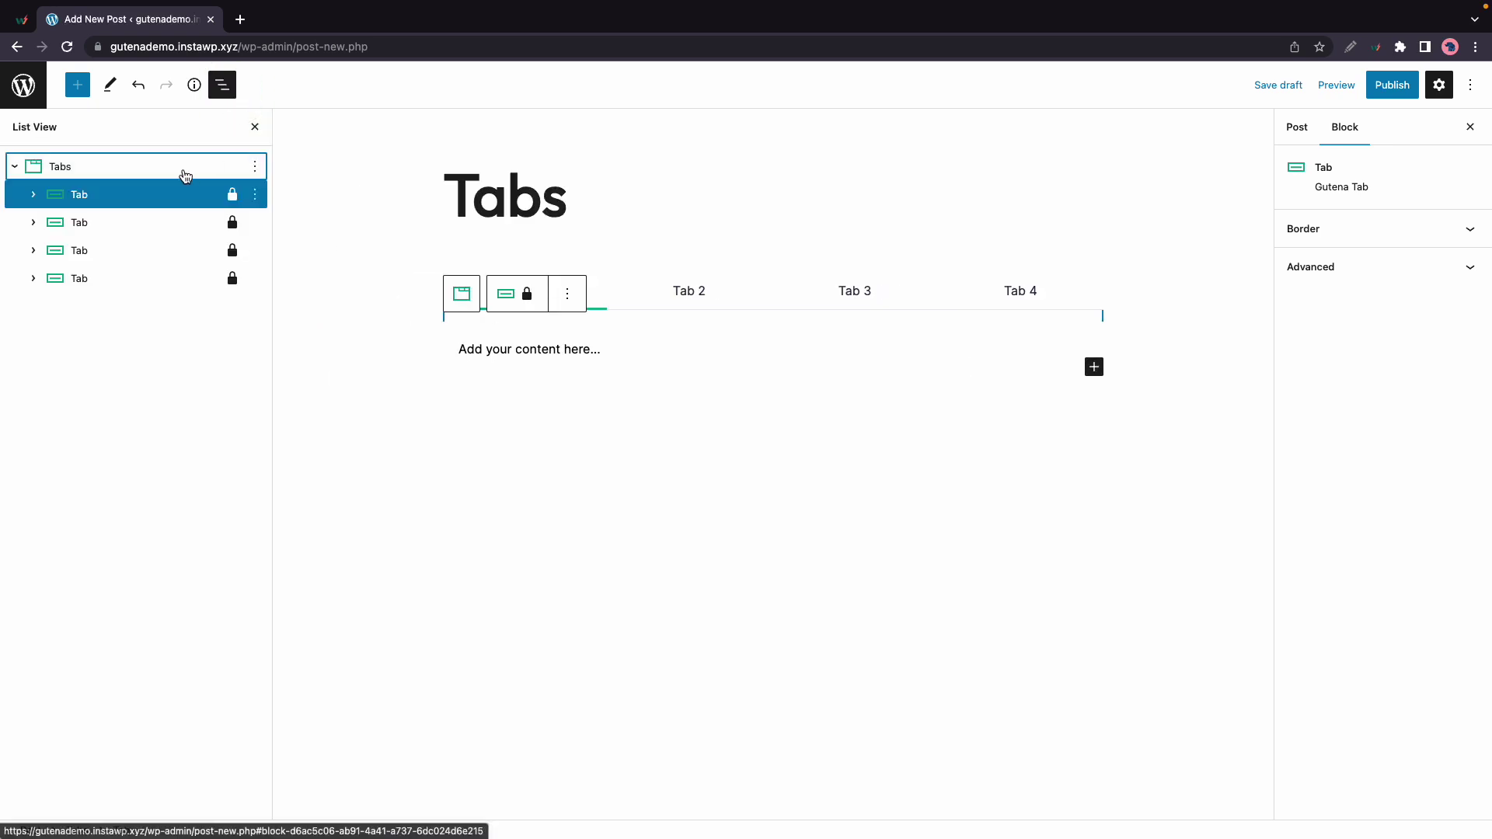
left_click(191, 173)
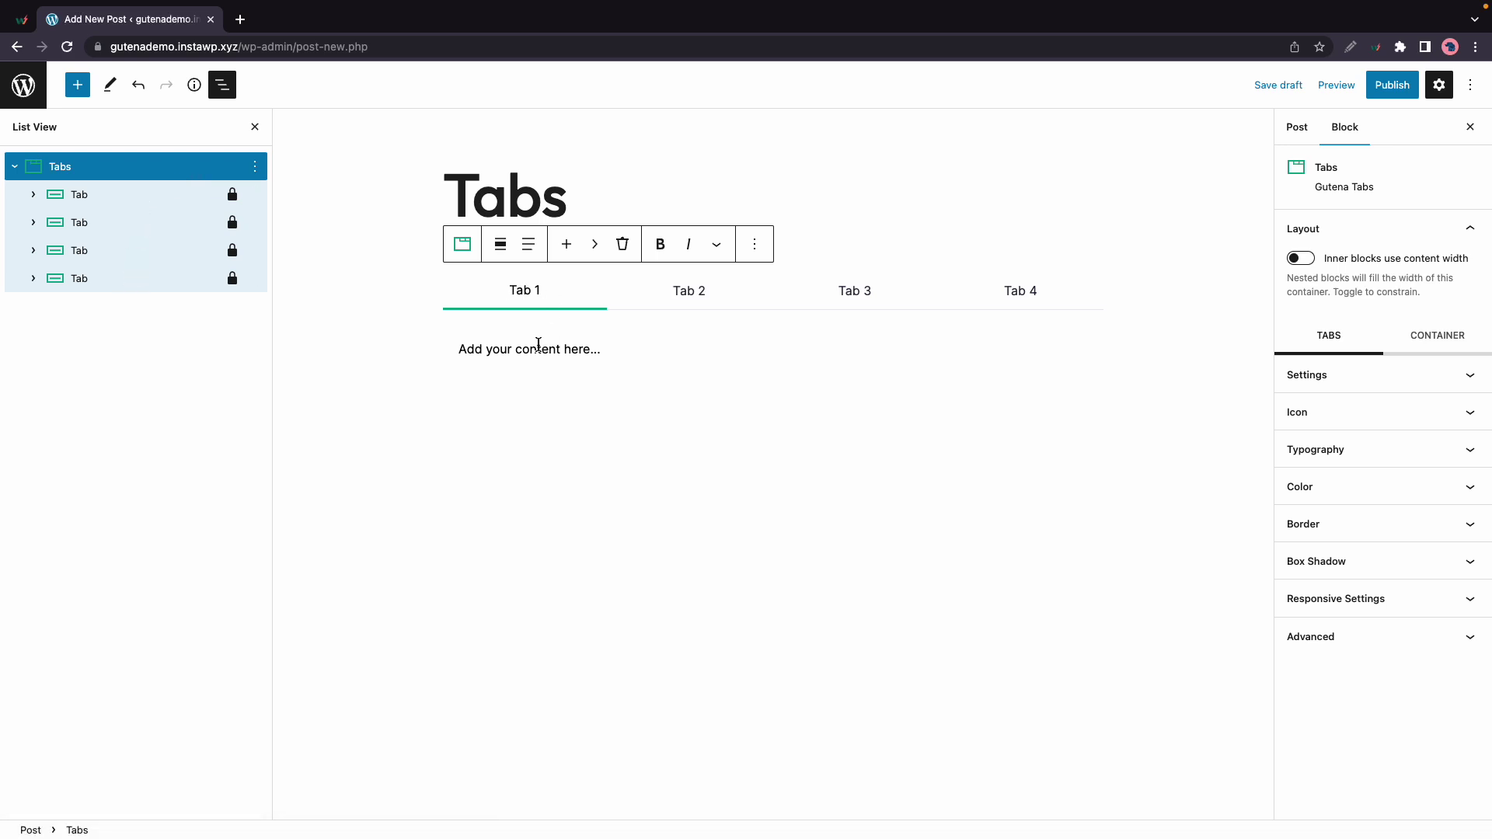
left_click(535, 292)
key("super+a")
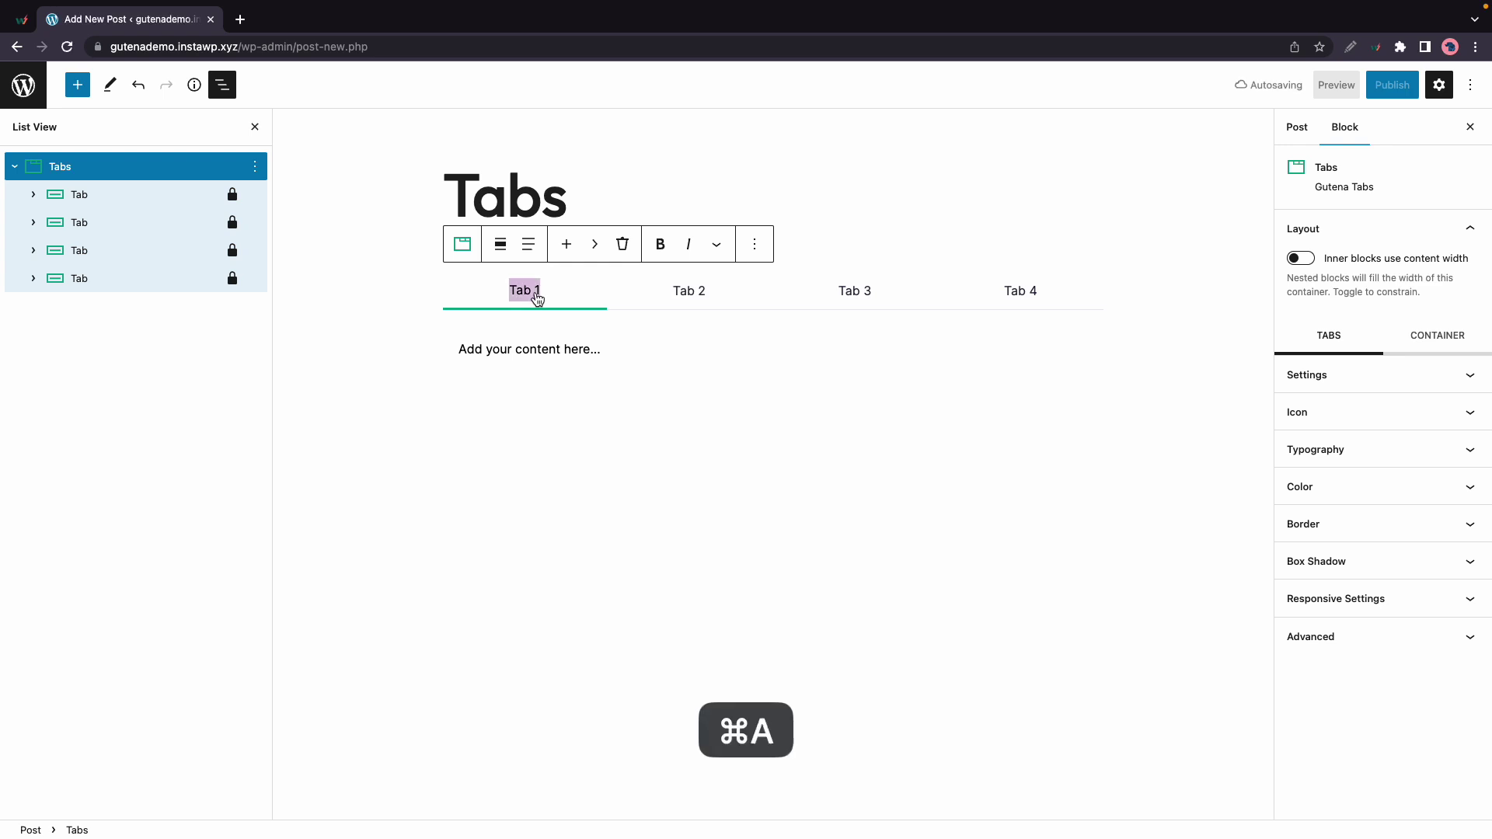
type("Info")
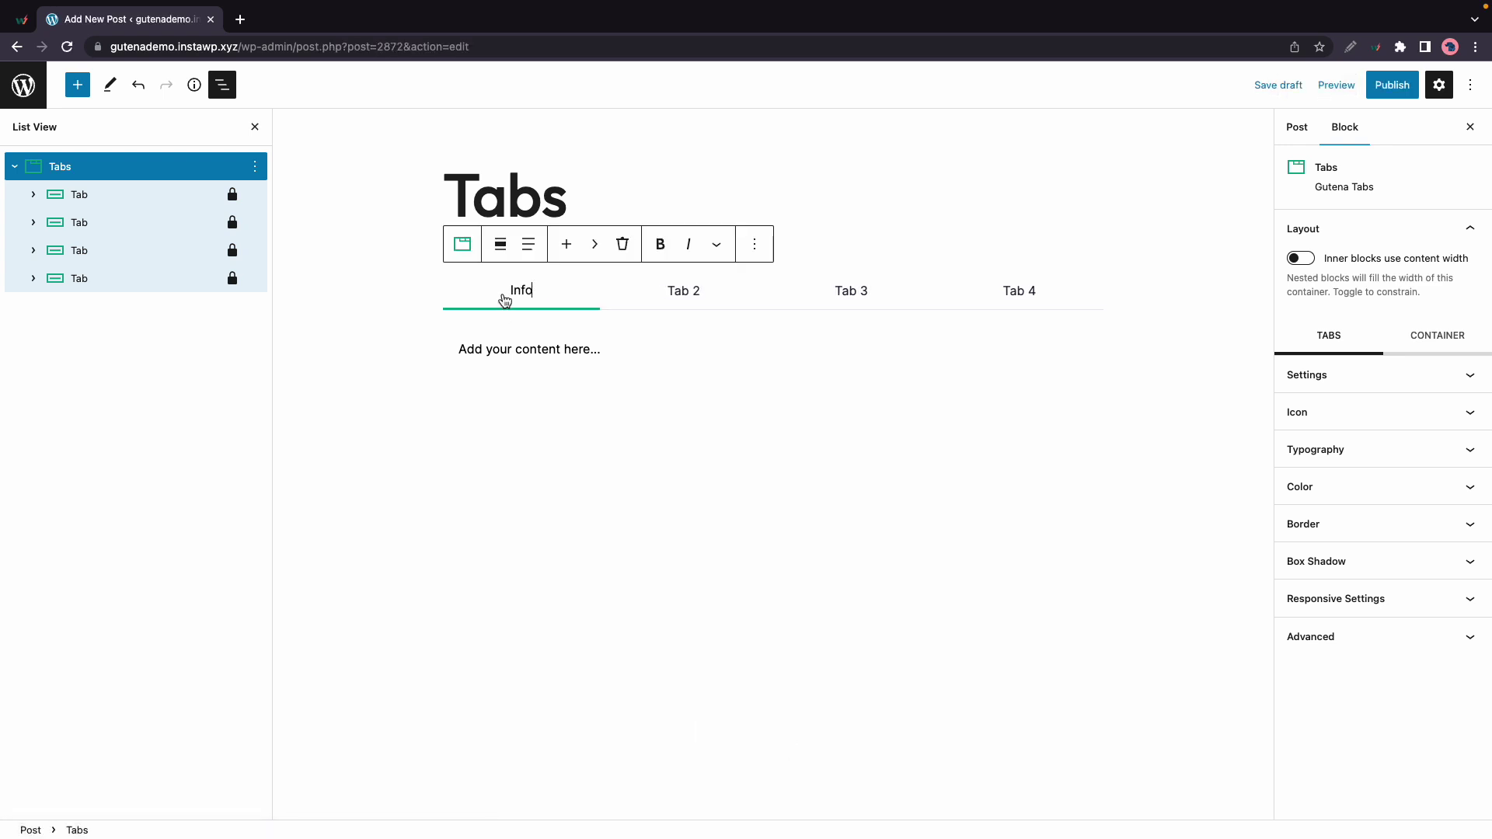
Step: Fill the first two tabs' paragraphs with 'Tab 1 content' and 'tab 2 content'
left_click(492, 349)
key("super+a")
type("Ta")
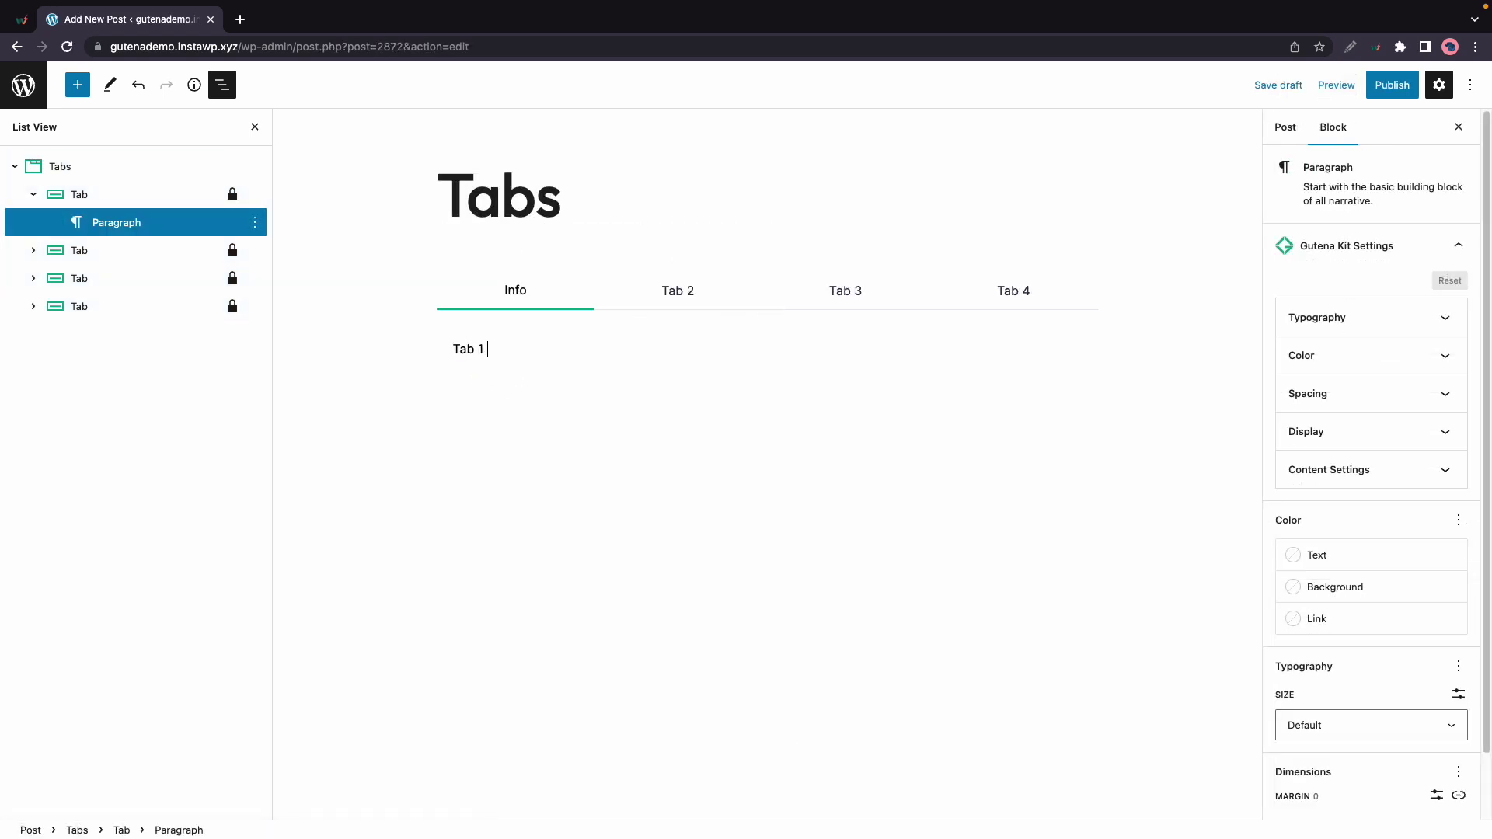
left_click(676, 290)
left_click(559, 348)
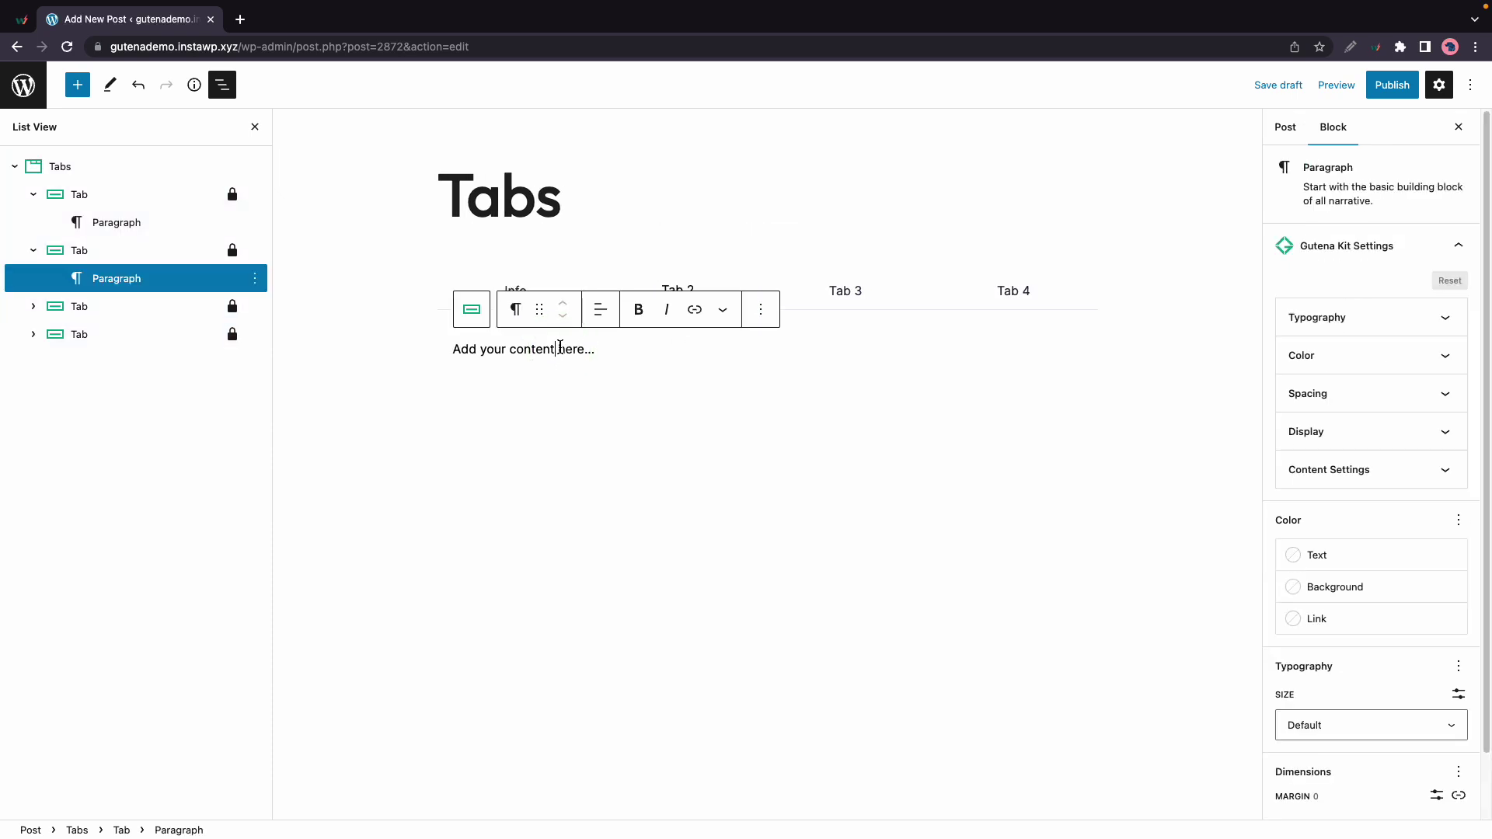
key("super+a")
type("tab")
Step: Try adding an image block below the tab 2 text, undo it, and reselect the Tabs block
key("Return")
type("/ima")
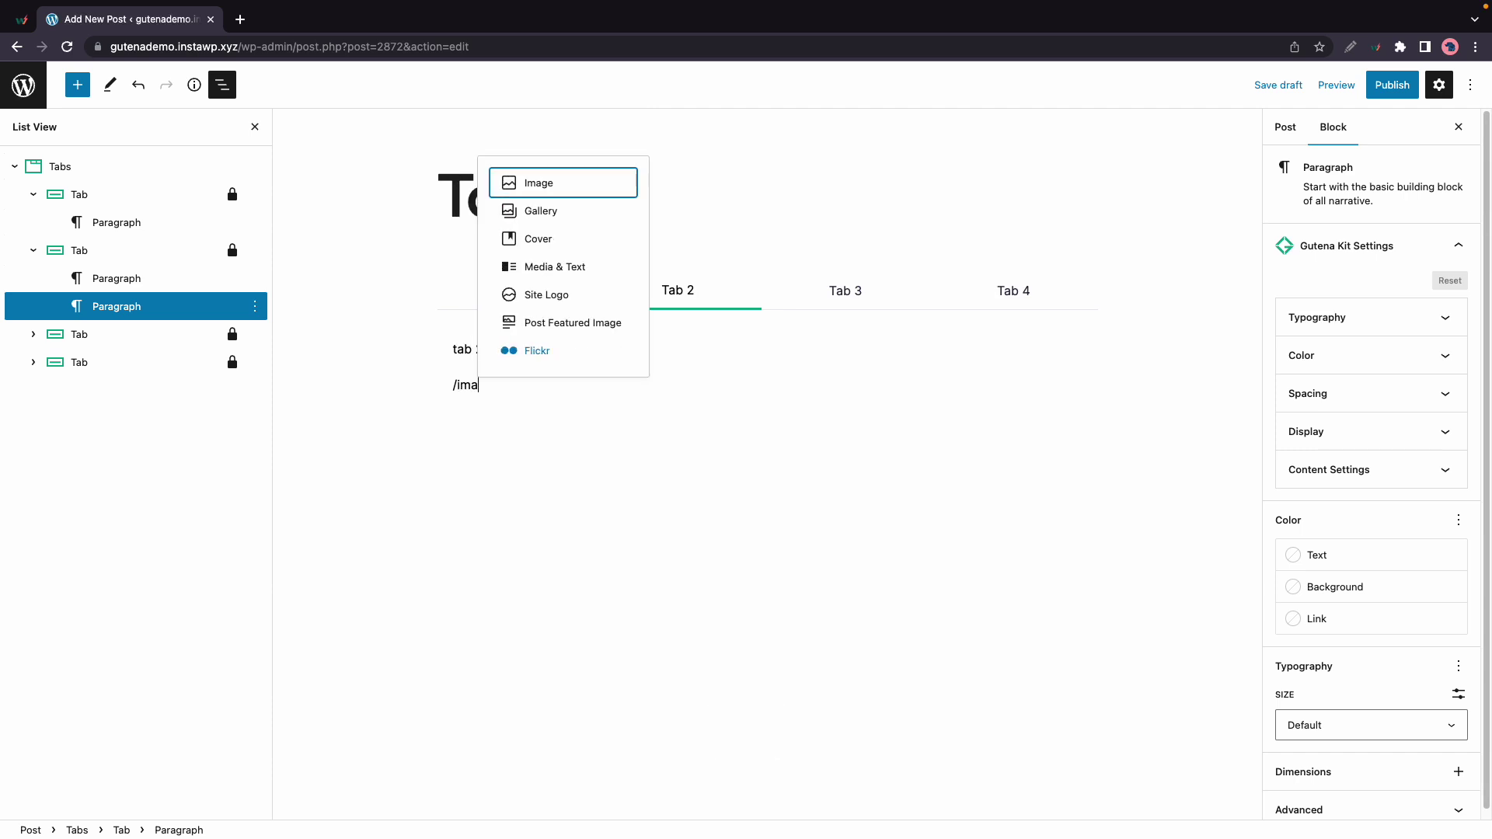
type("ge")
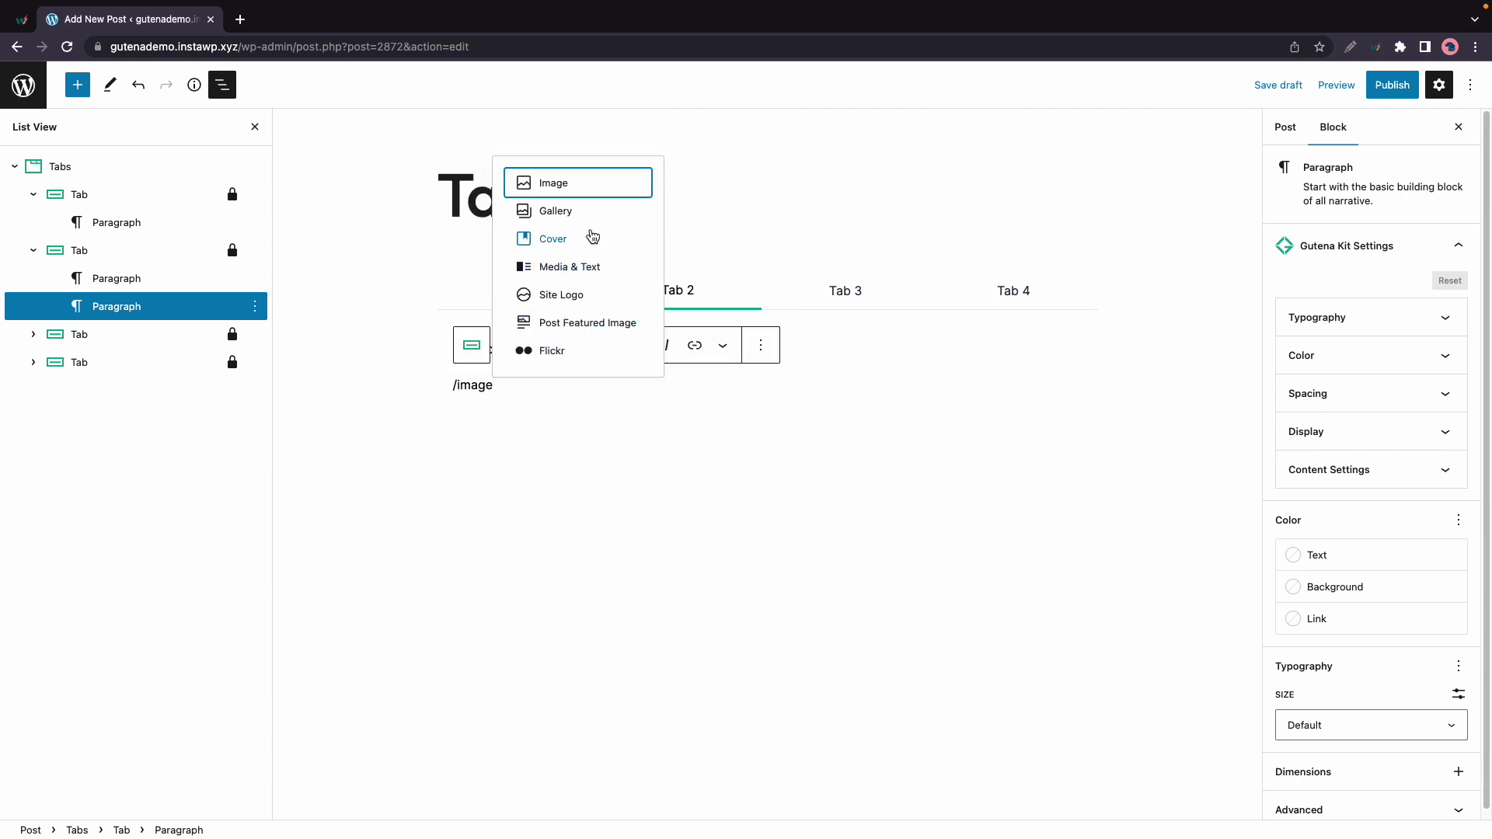
key("ctrl+z")
left_click(114, 170)
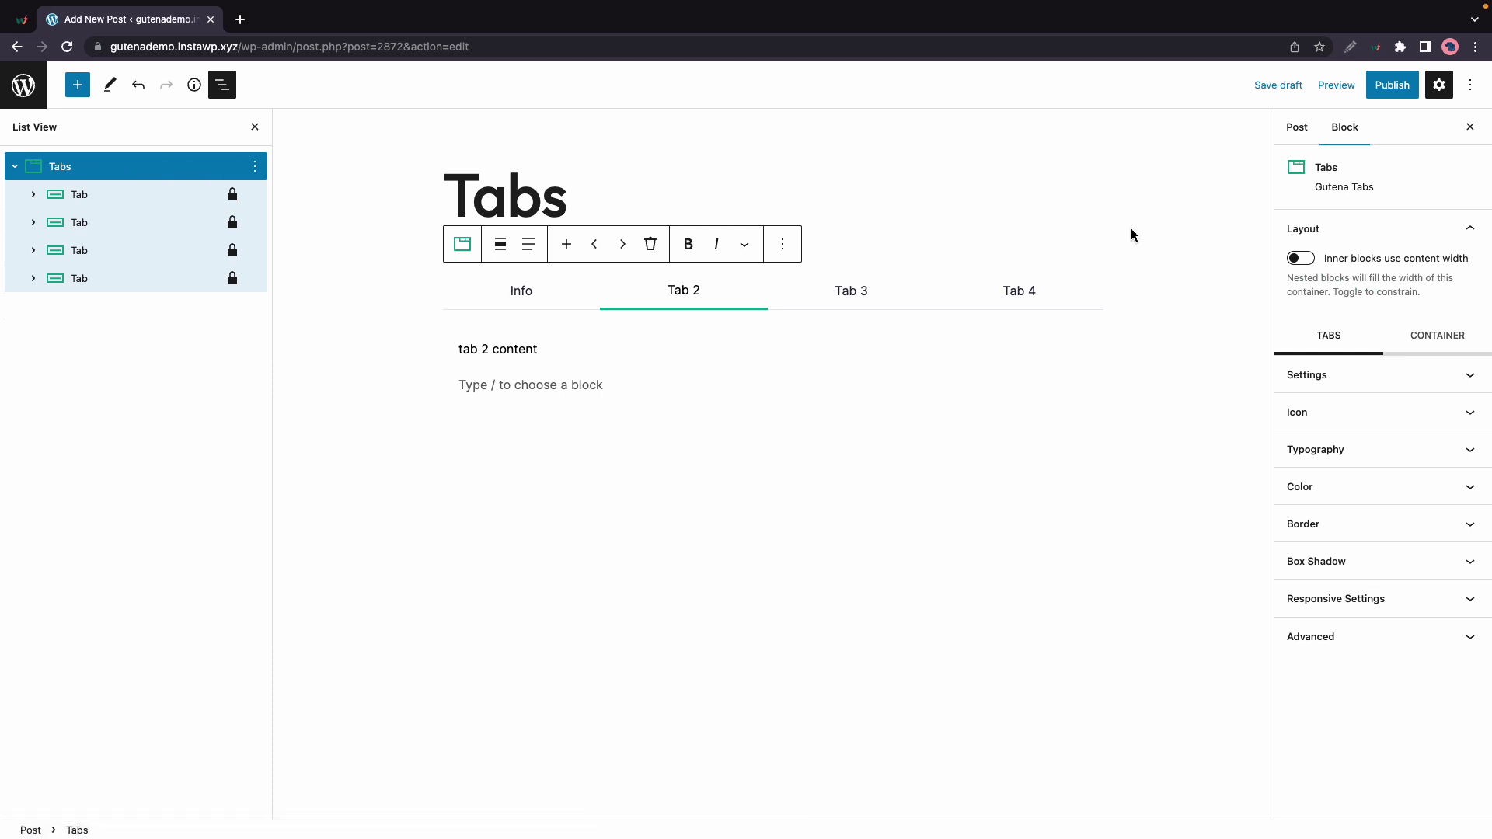
left_click(1301, 260)
left_click(1323, 342)
left_click(1416, 342)
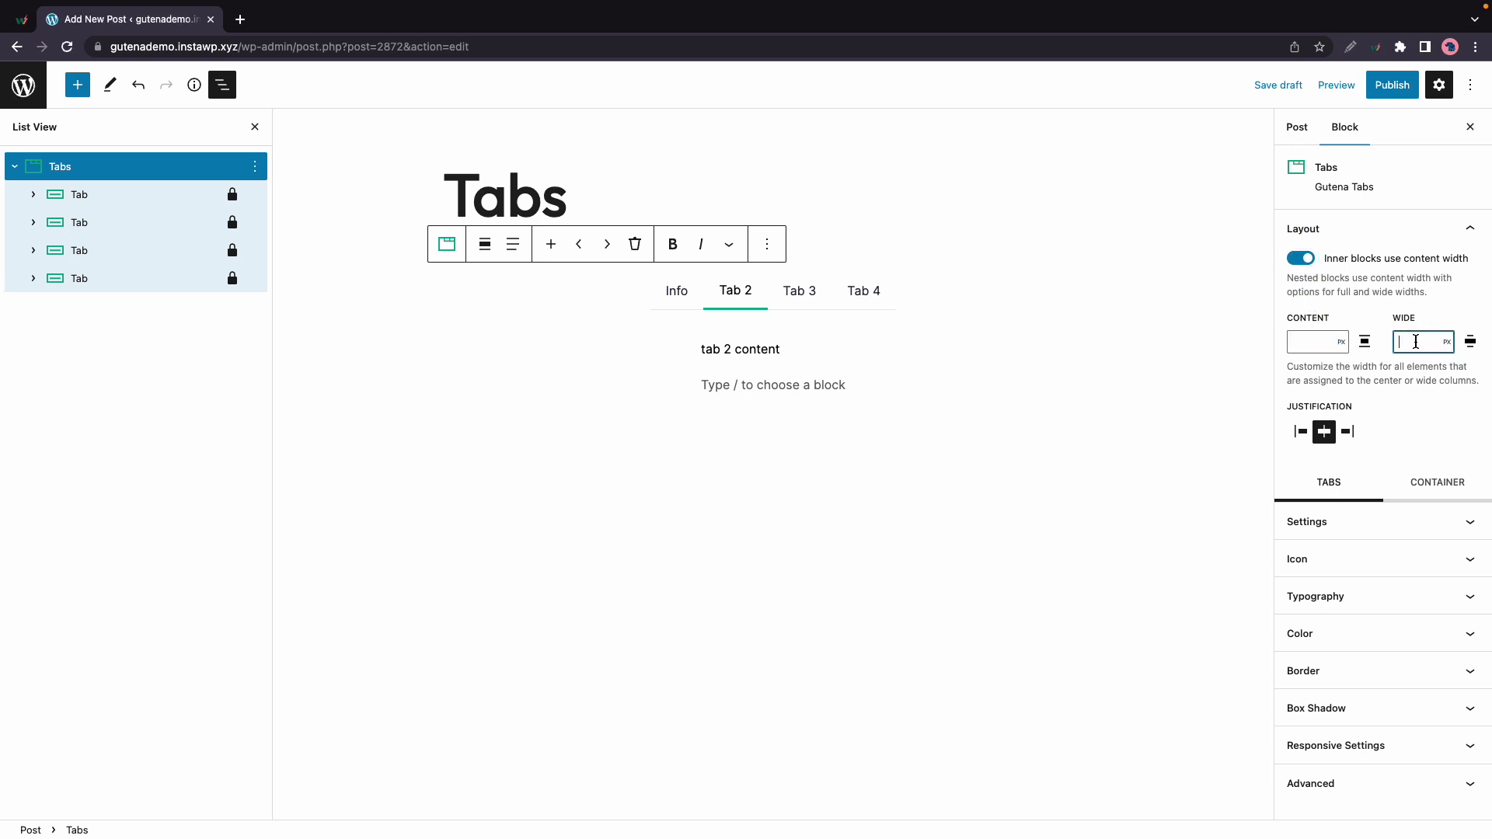
type("800")
key("BackSpace")
key("BackSpace")
key("BackSpace")
left_click(1302, 431)
left_click(1347, 431)
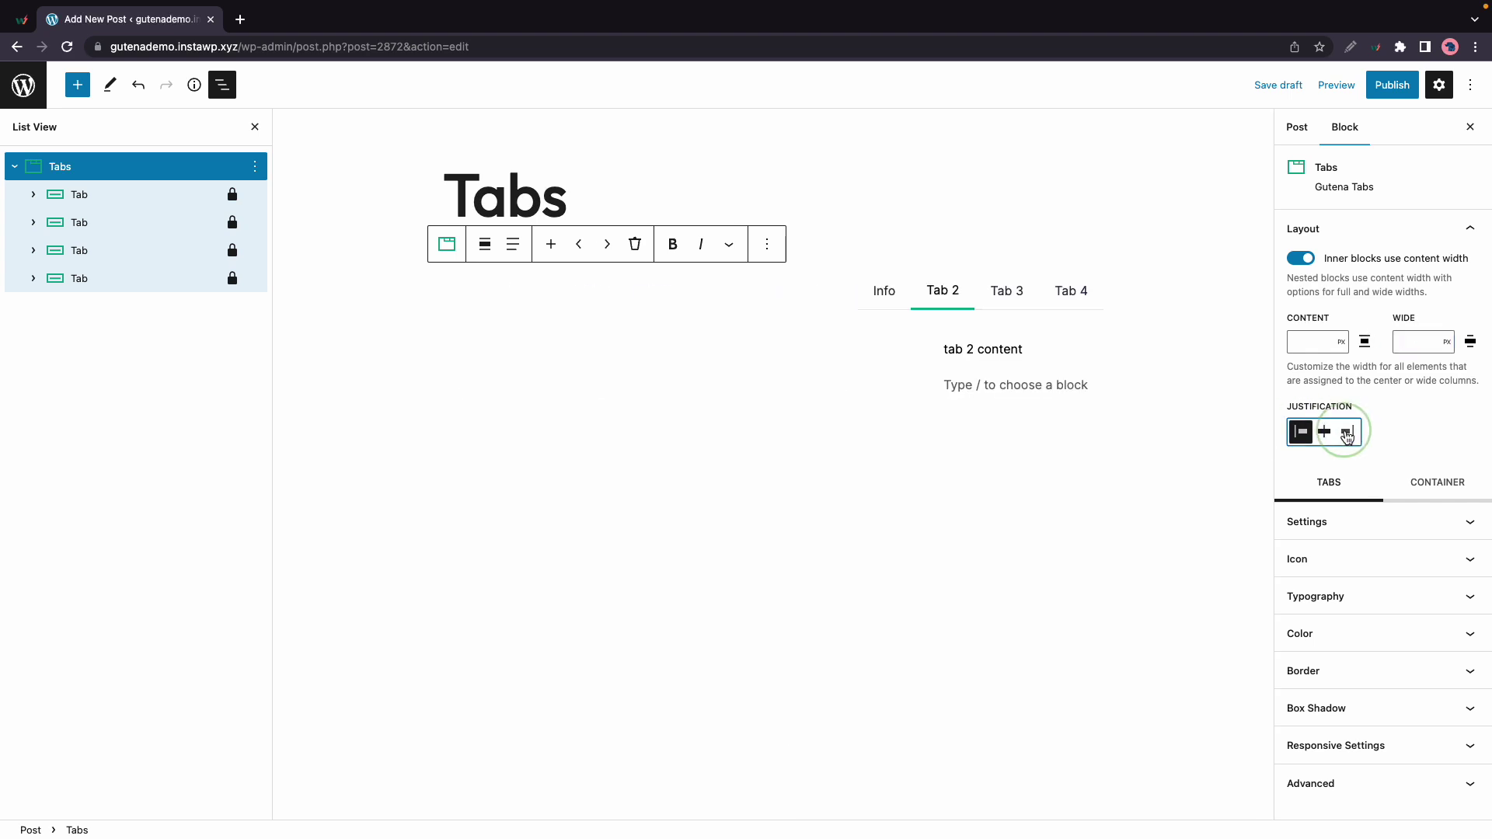
left_click(1311, 265)
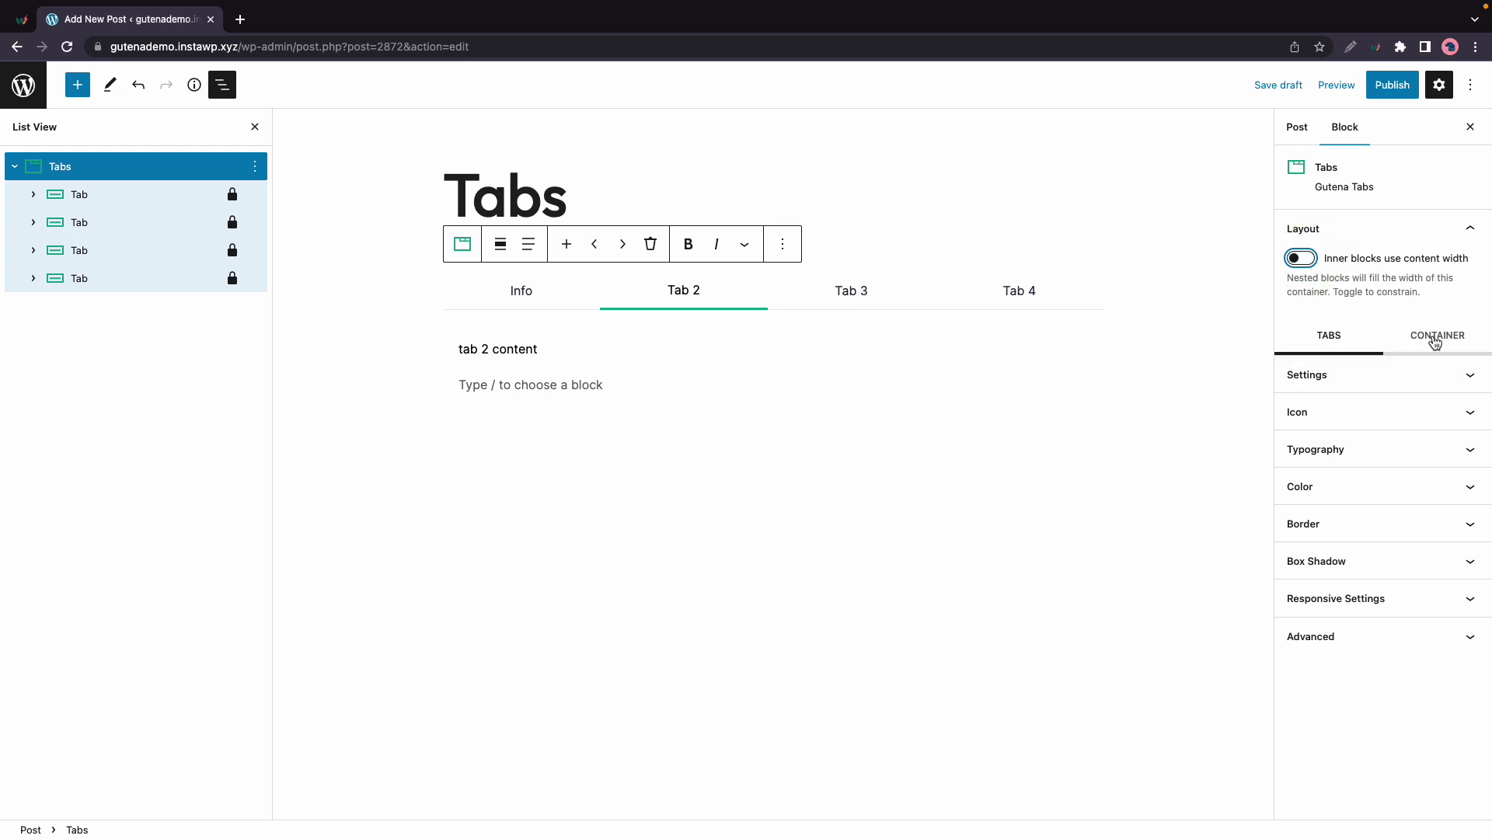
Step: Set tab alignment to Fluid with 12 px between tabs and 10 px after them
left_click(1364, 377)
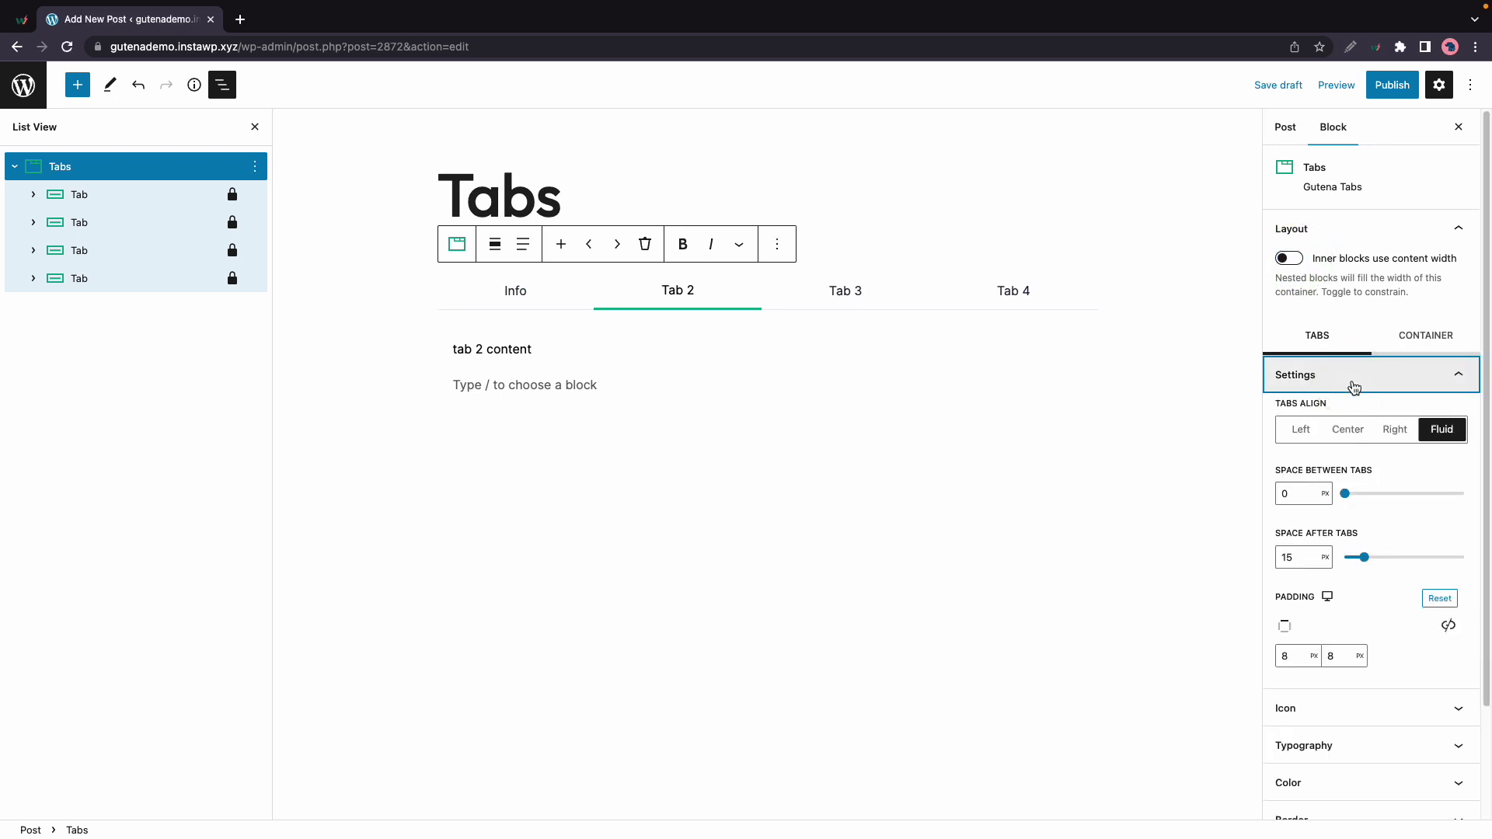
left_click(1315, 432)
left_click(1353, 430)
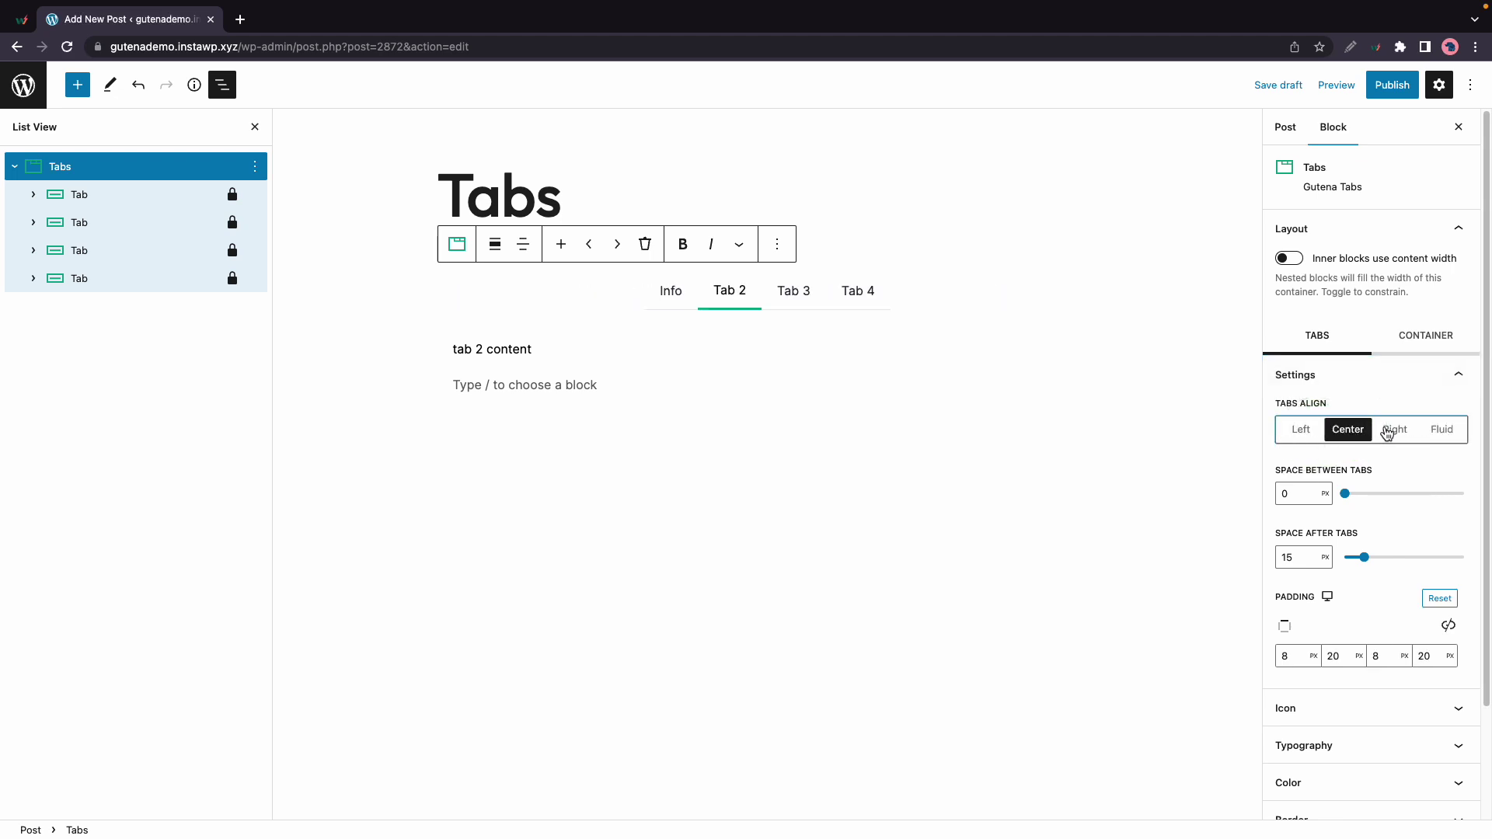
left_click(1390, 432)
left_click(1438, 432)
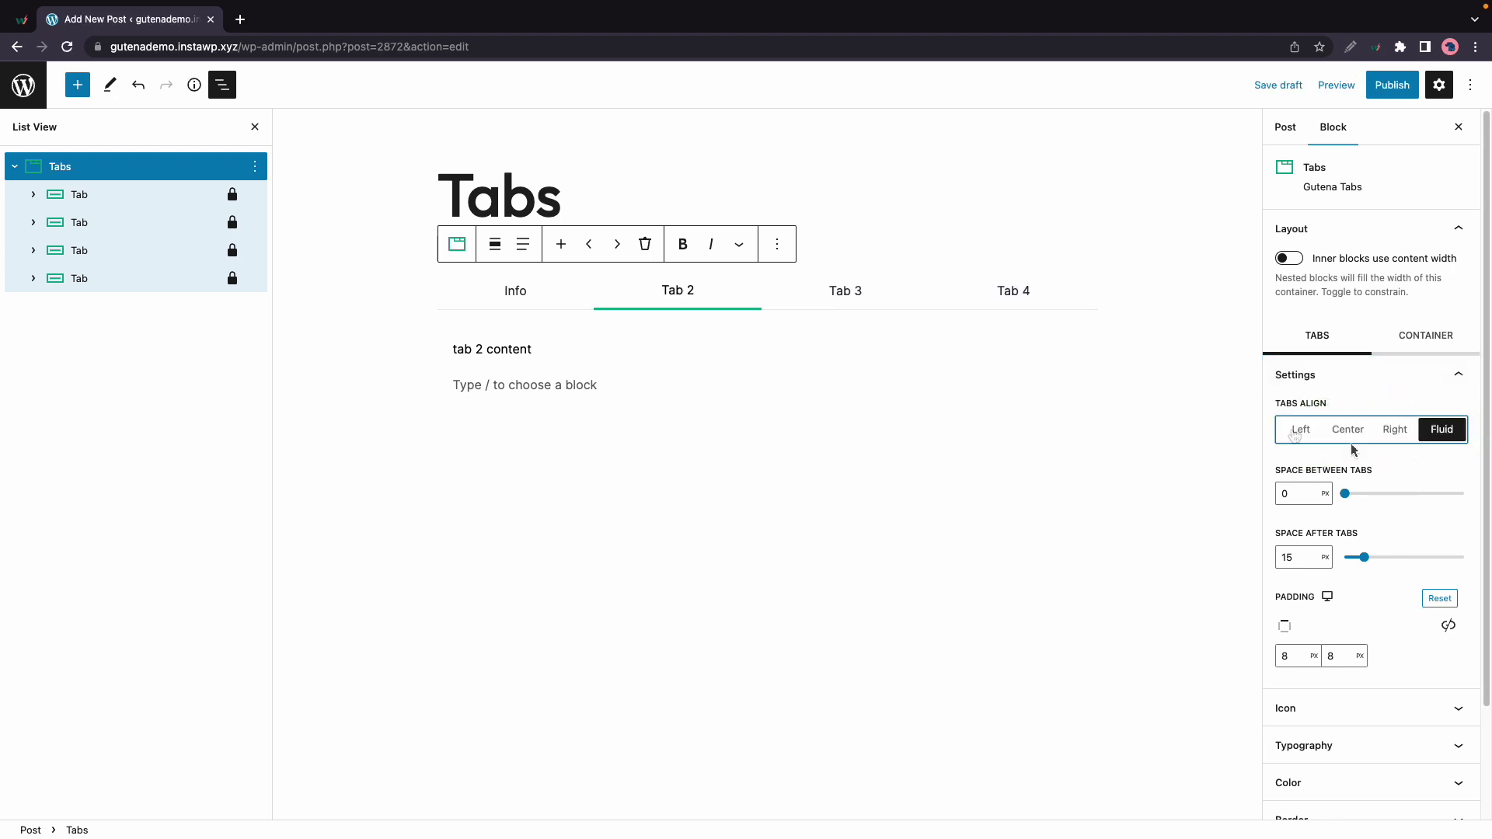
mouse_move(1346, 495)
left_mouse_down()
mouse_move(1422, 495)
mouse_move(1361, 502)
left_mouse_up()
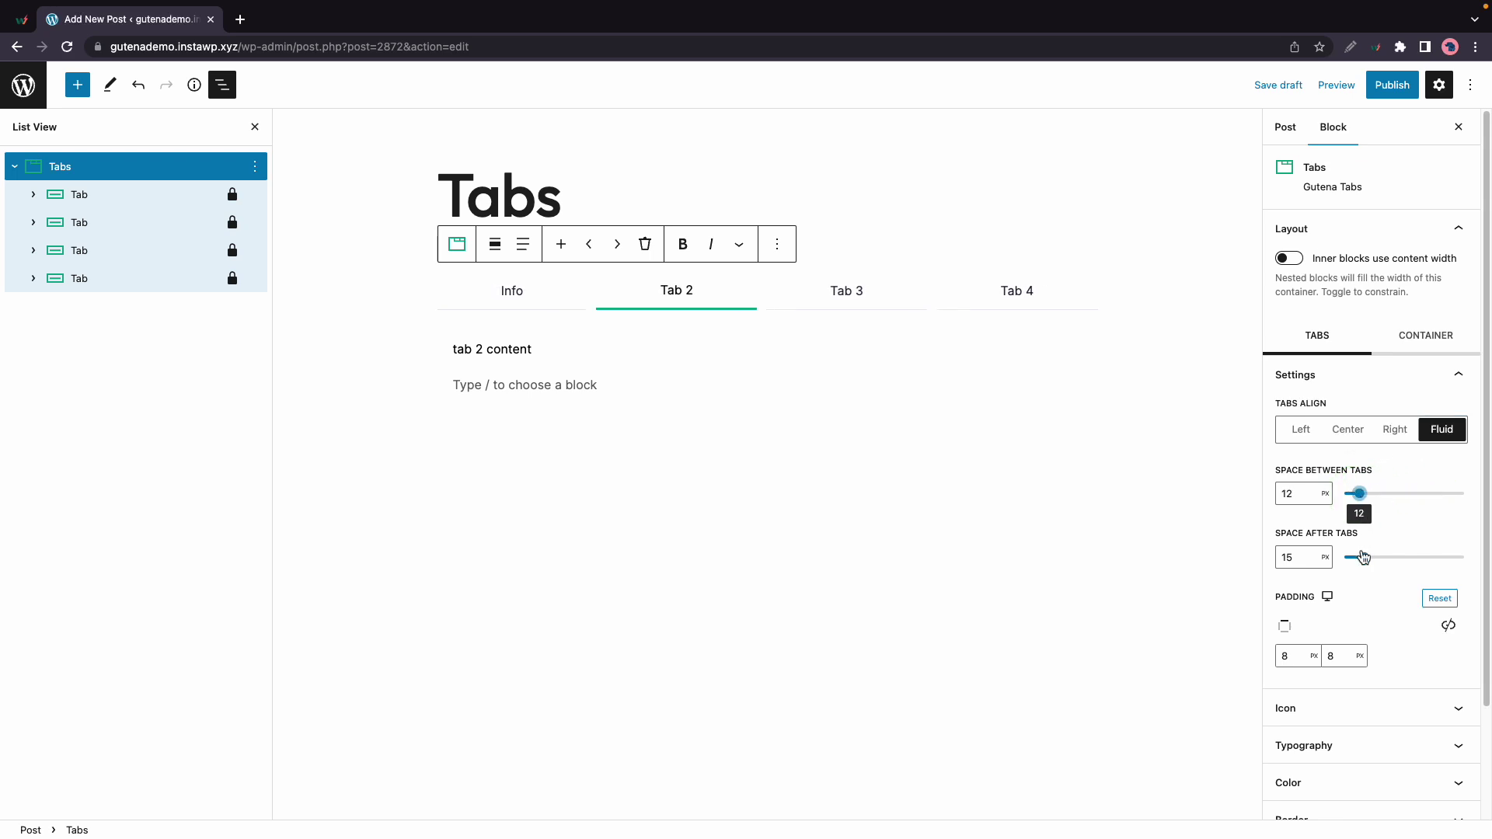
left_click_drag(1362, 557, 1266, 569)
Step: Try 20 px top padding on the tabs, then return it to 8 px
scroll(1350, 578, "down", 2)
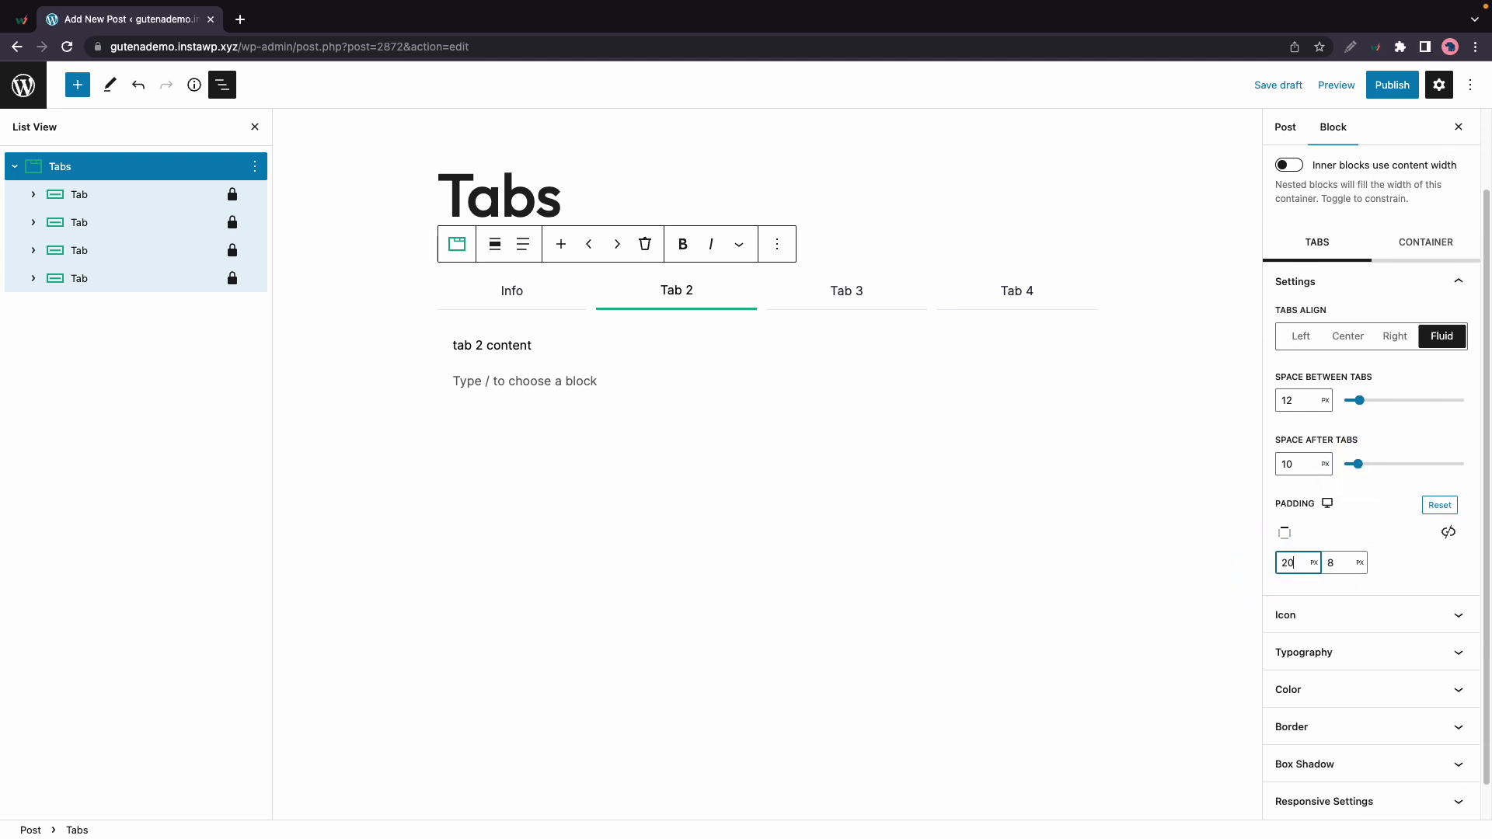
key("Return")
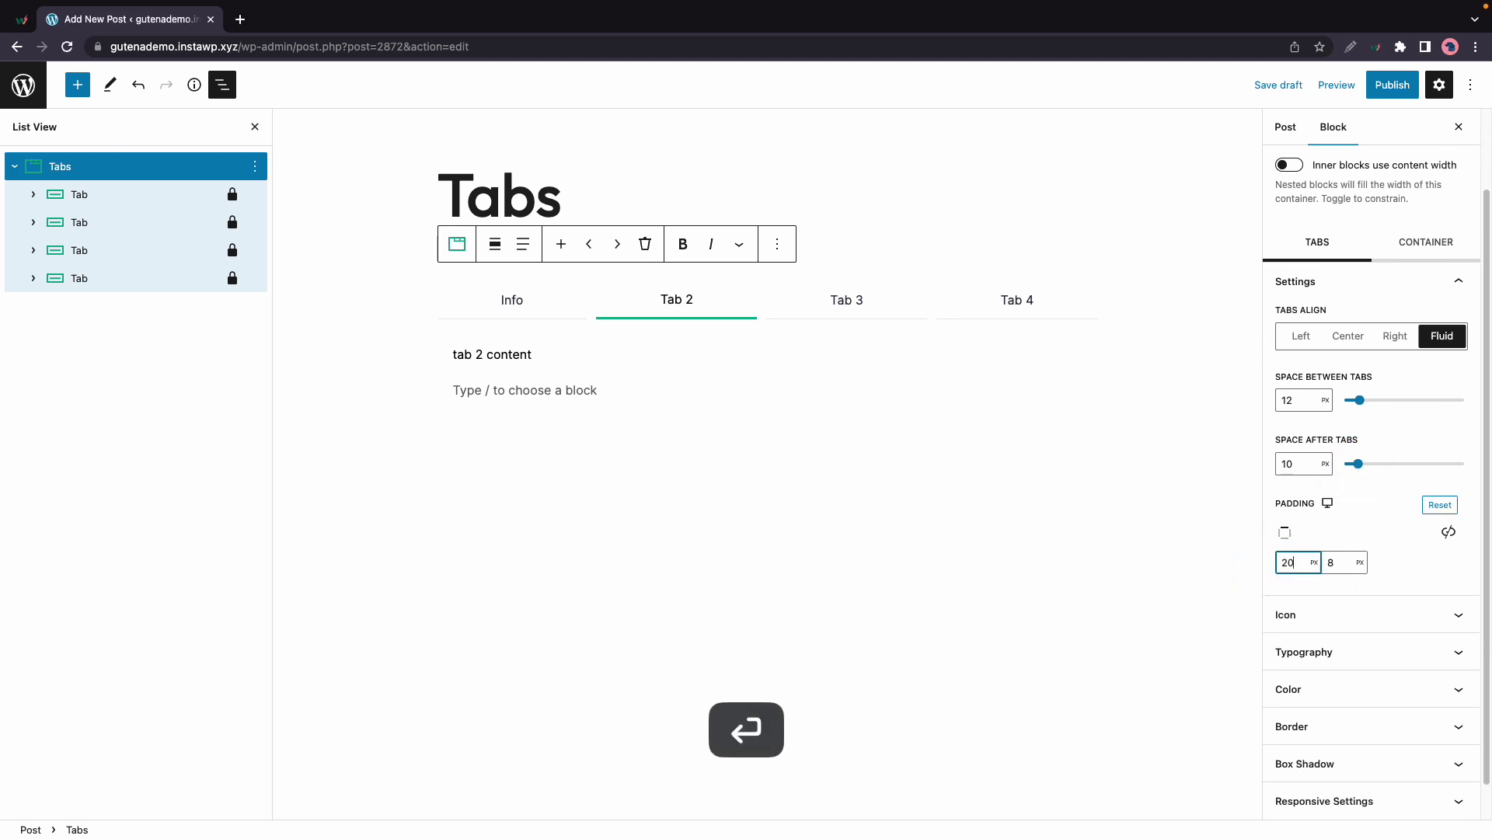
left_click(1279, 562)
left_click_drag(1279, 562, 1277, 564)
key("Return")
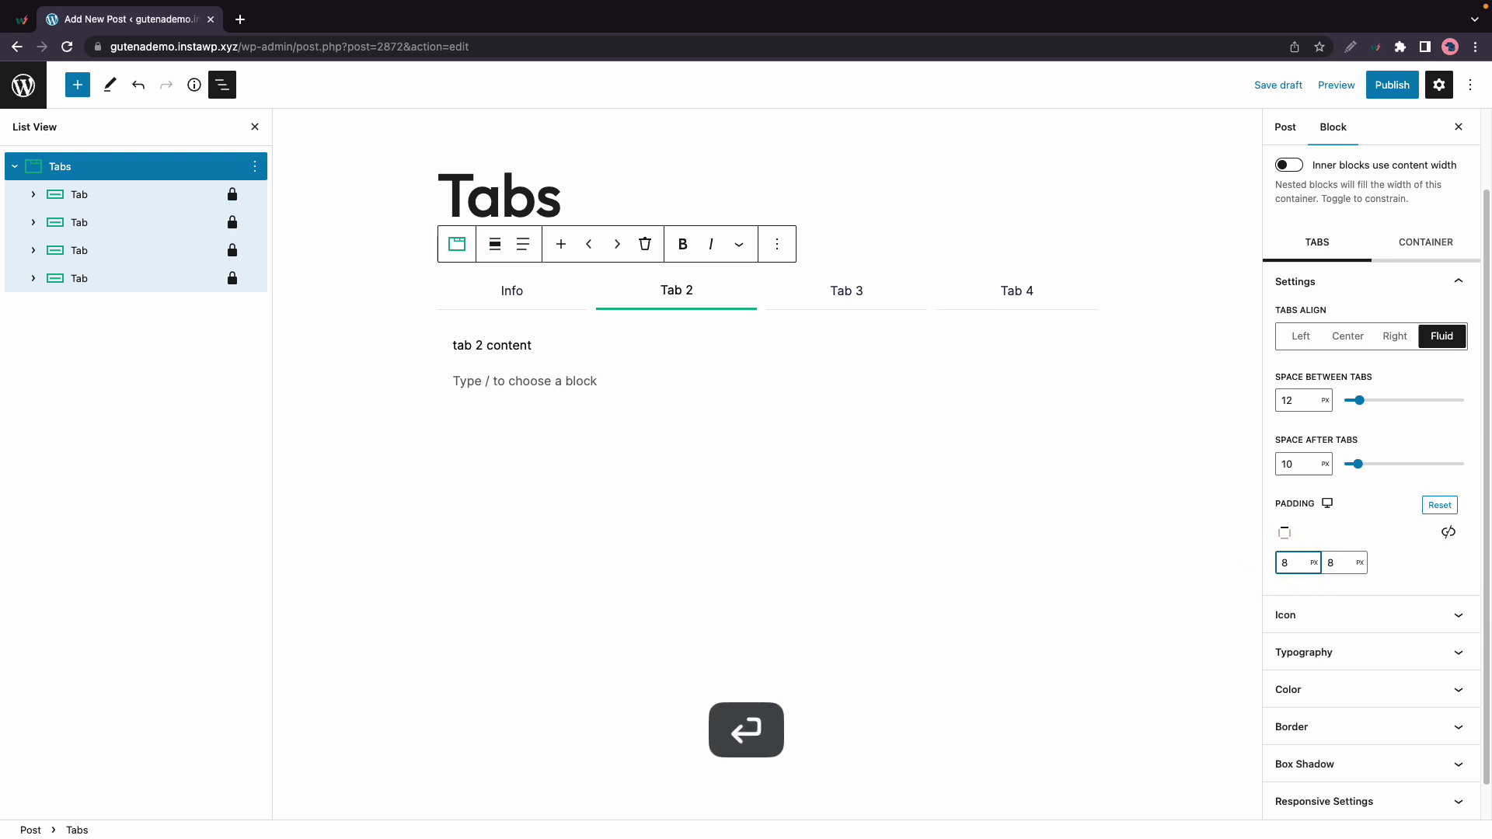
Step: Enable tab icons and try the Left and then Right icon positions
left_click(1391, 618)
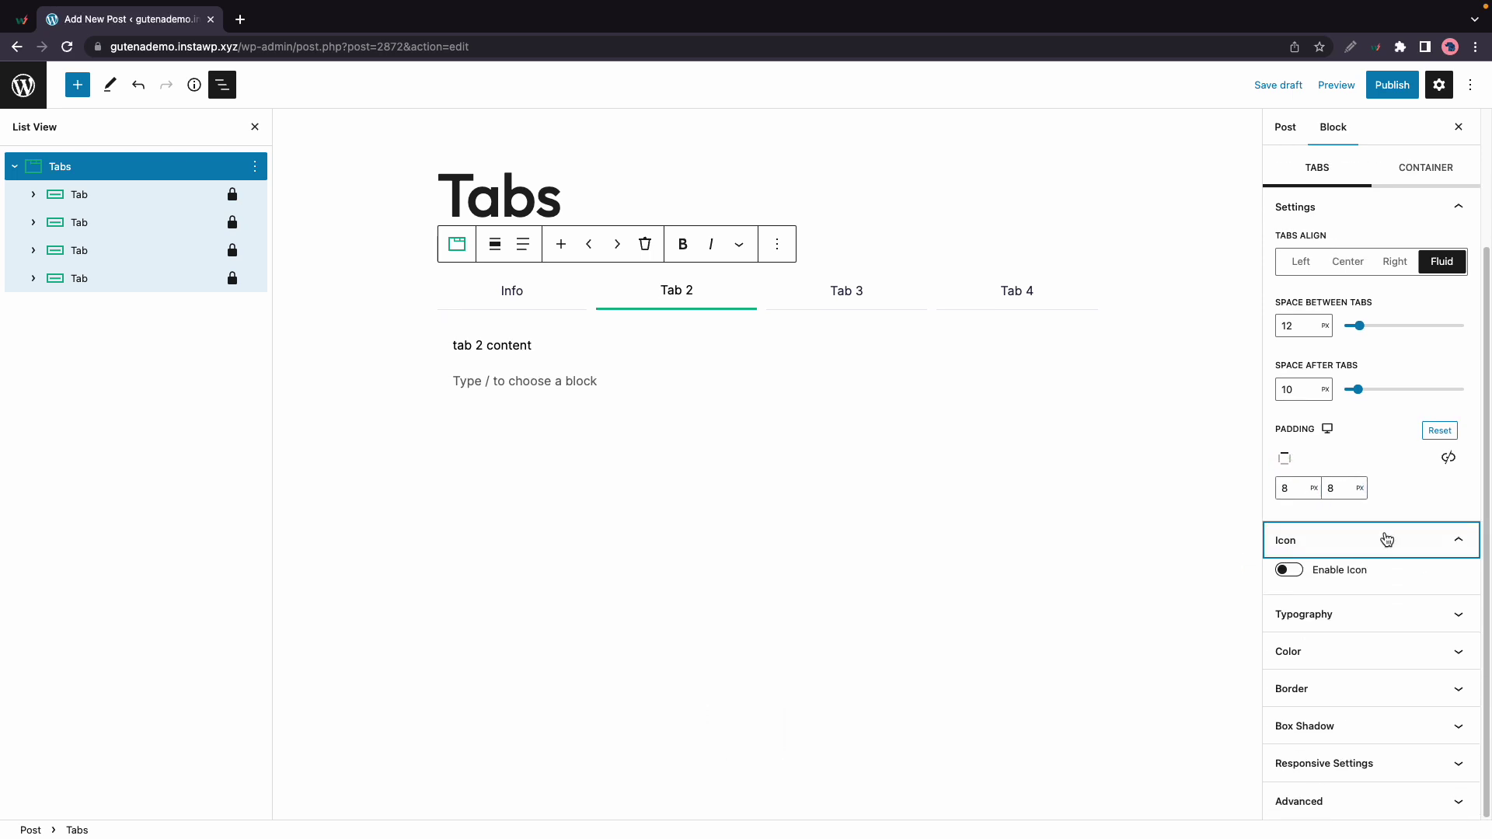
left_click(1289, 570)
scroll(1344, 544, "down", 3)
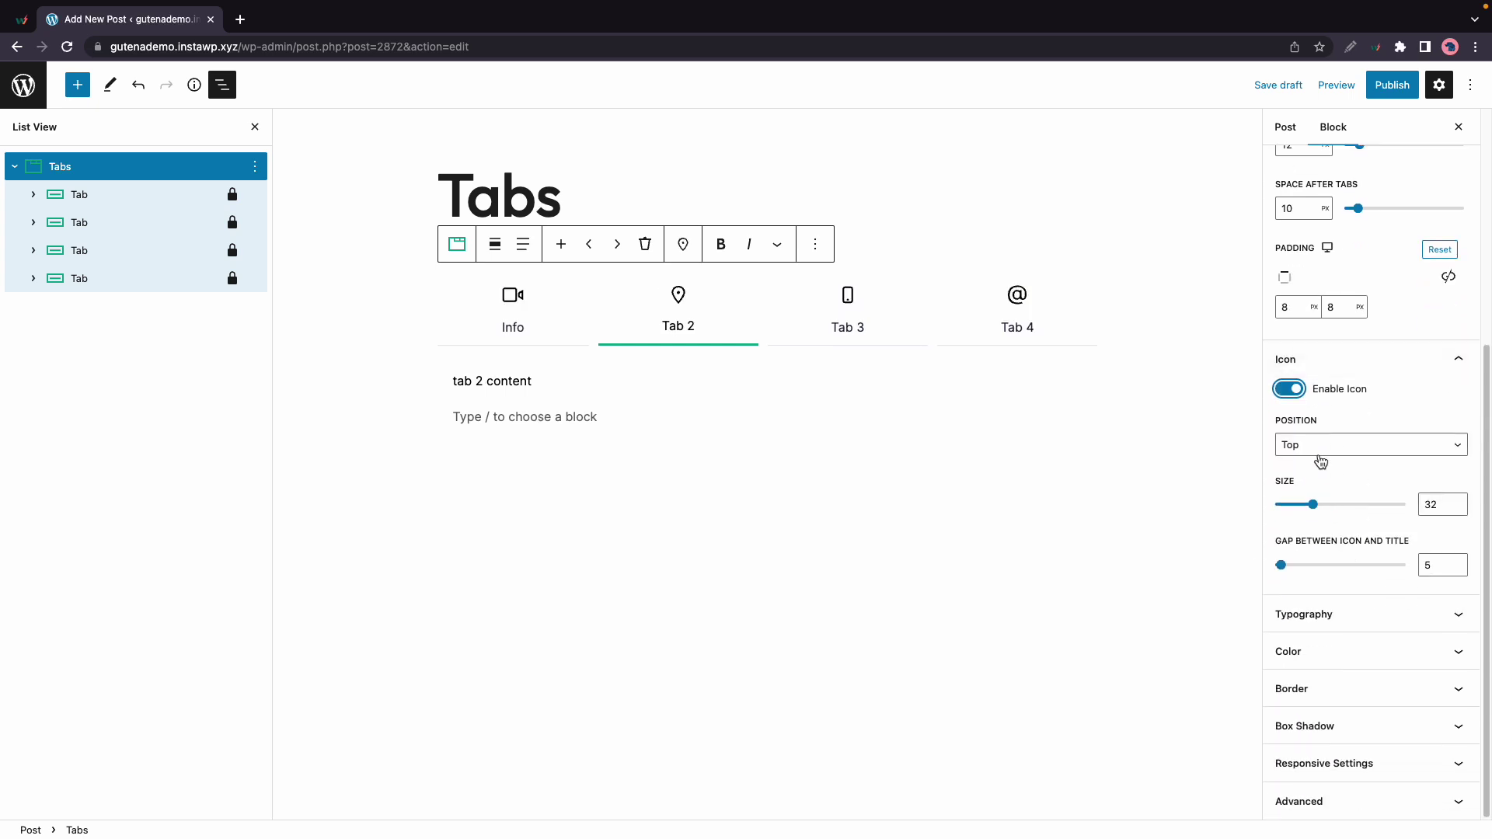
left_click(1321, 458)
left_click(1313, 427)
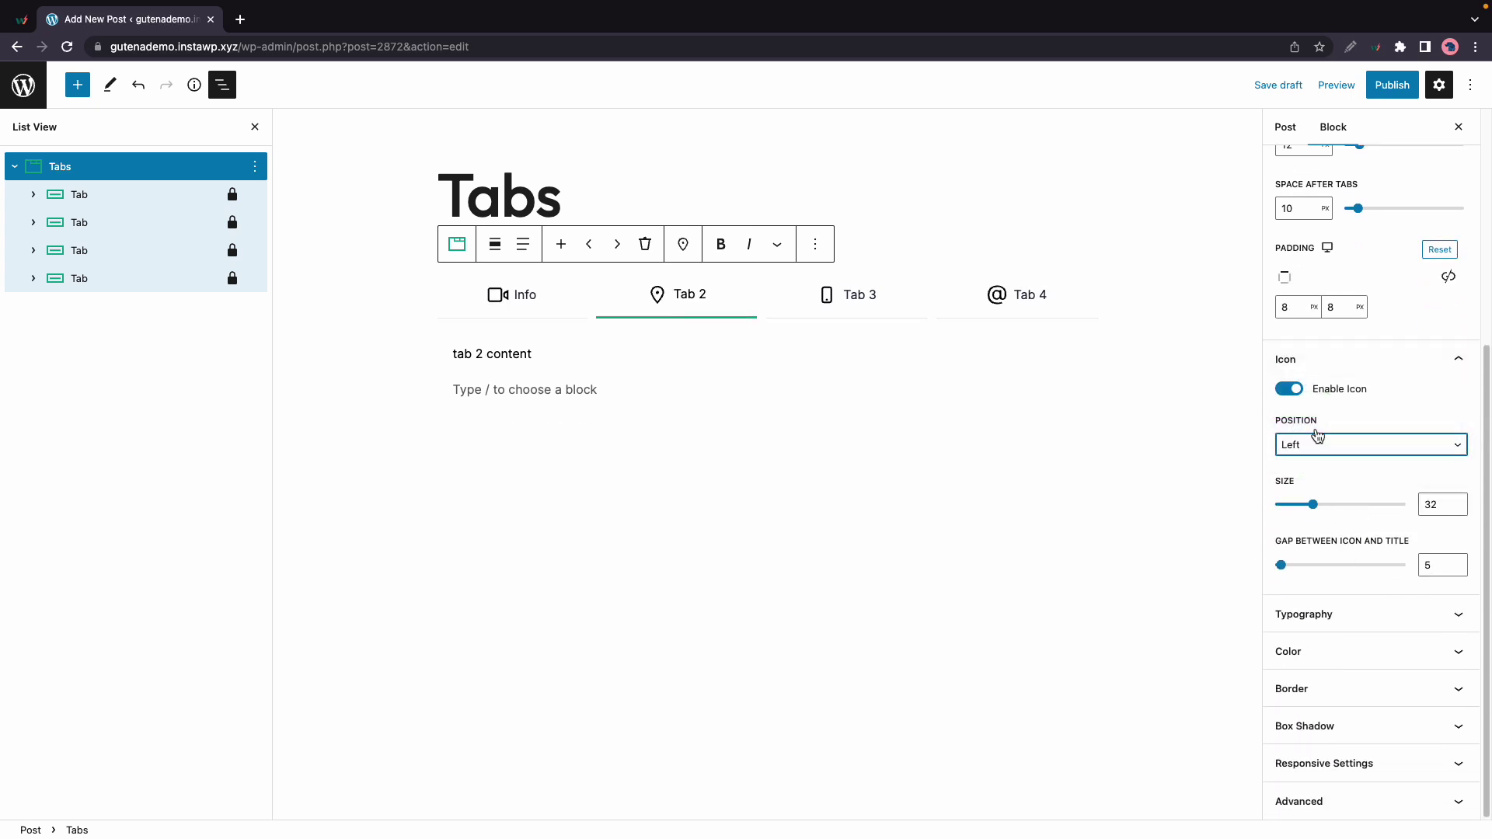
left_click(1315, 453)
left_click(1310, 477)
Step: Set icon size 26 and gap 14, turn icons off, and show Typography options
mouse_move(1322, 511)
left_mouse_down()
mouse_move(1342, 506)
mouse_move(1304, 505)
left_mouse_up()
mouse_move(1286, 570)
left_mouse_down()
mouse_move(1332, 567)
mouse_move(1292, 566)
left_mouse_up()
left_click(1310, 383)
left_click(1348, 613)
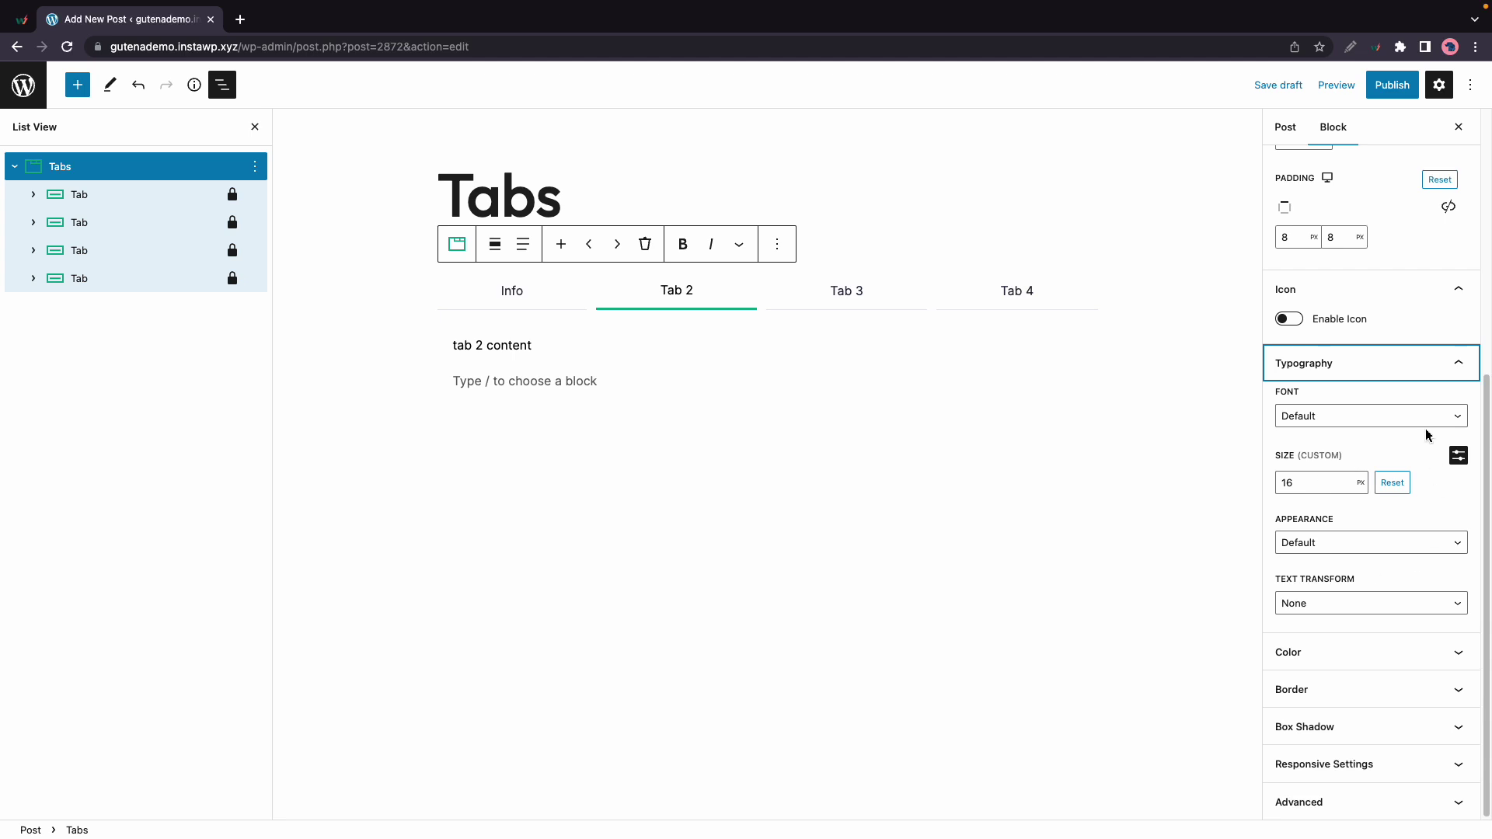
Step: Try Vivid red tab text and a Vivid cyan blue tab background, then clear both
left_click(1397, 372)
left_click(1359, 646)
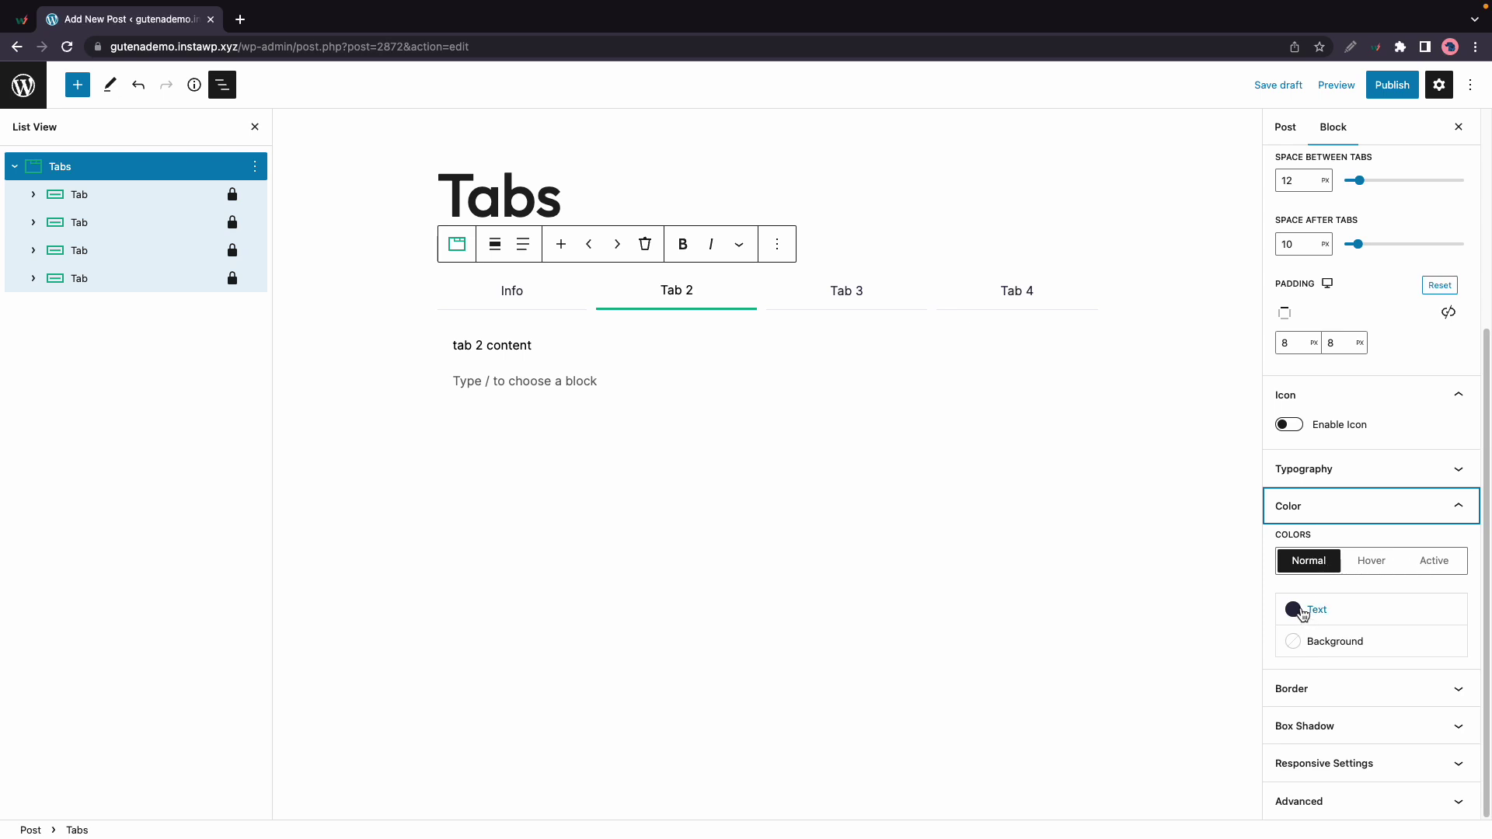
left_click(1296, 609)
left_click(1196, 574)
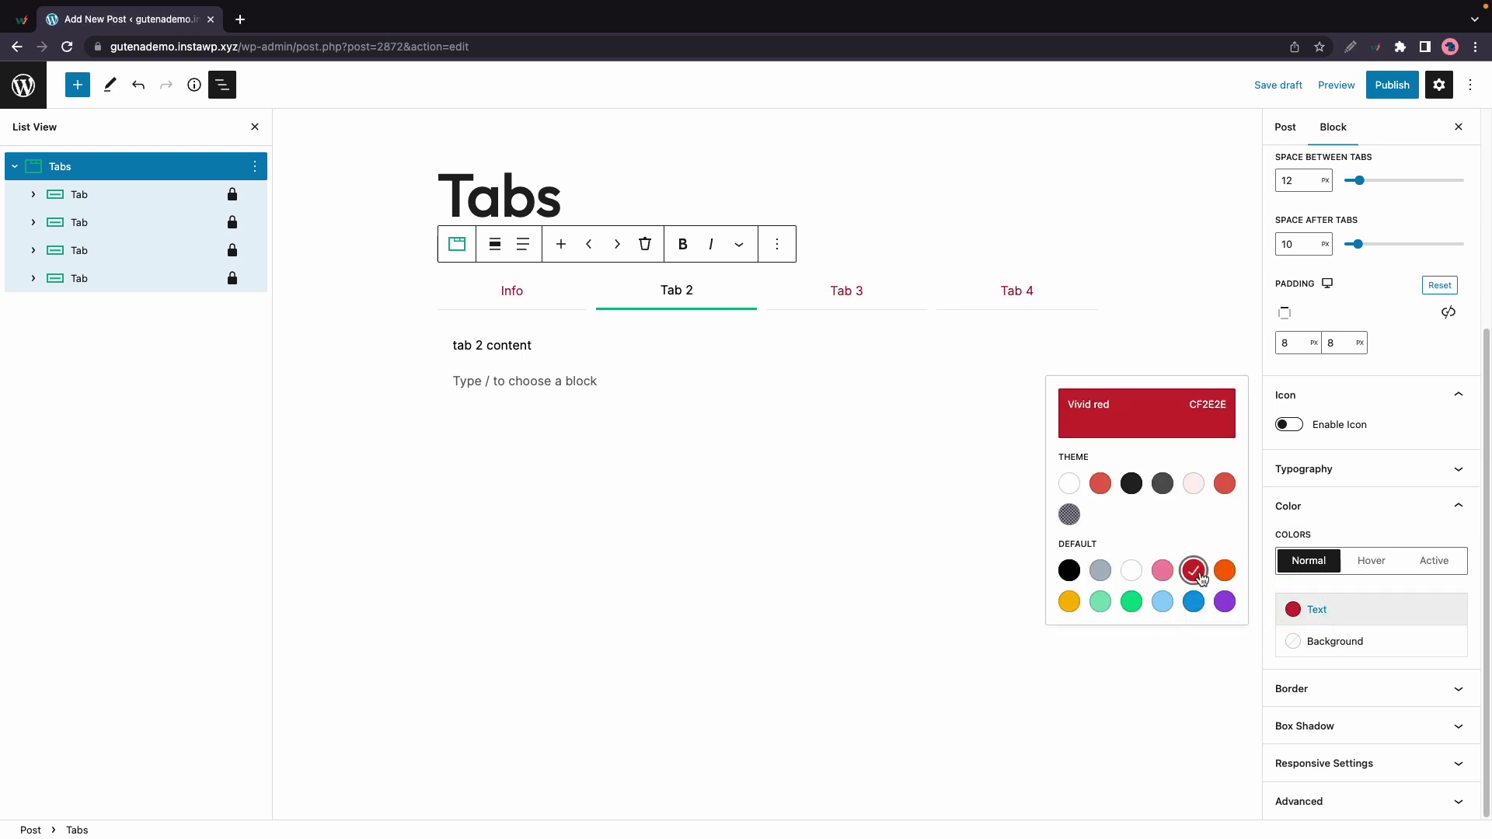
left_click(1194, 573)
left_click(1322, 646)
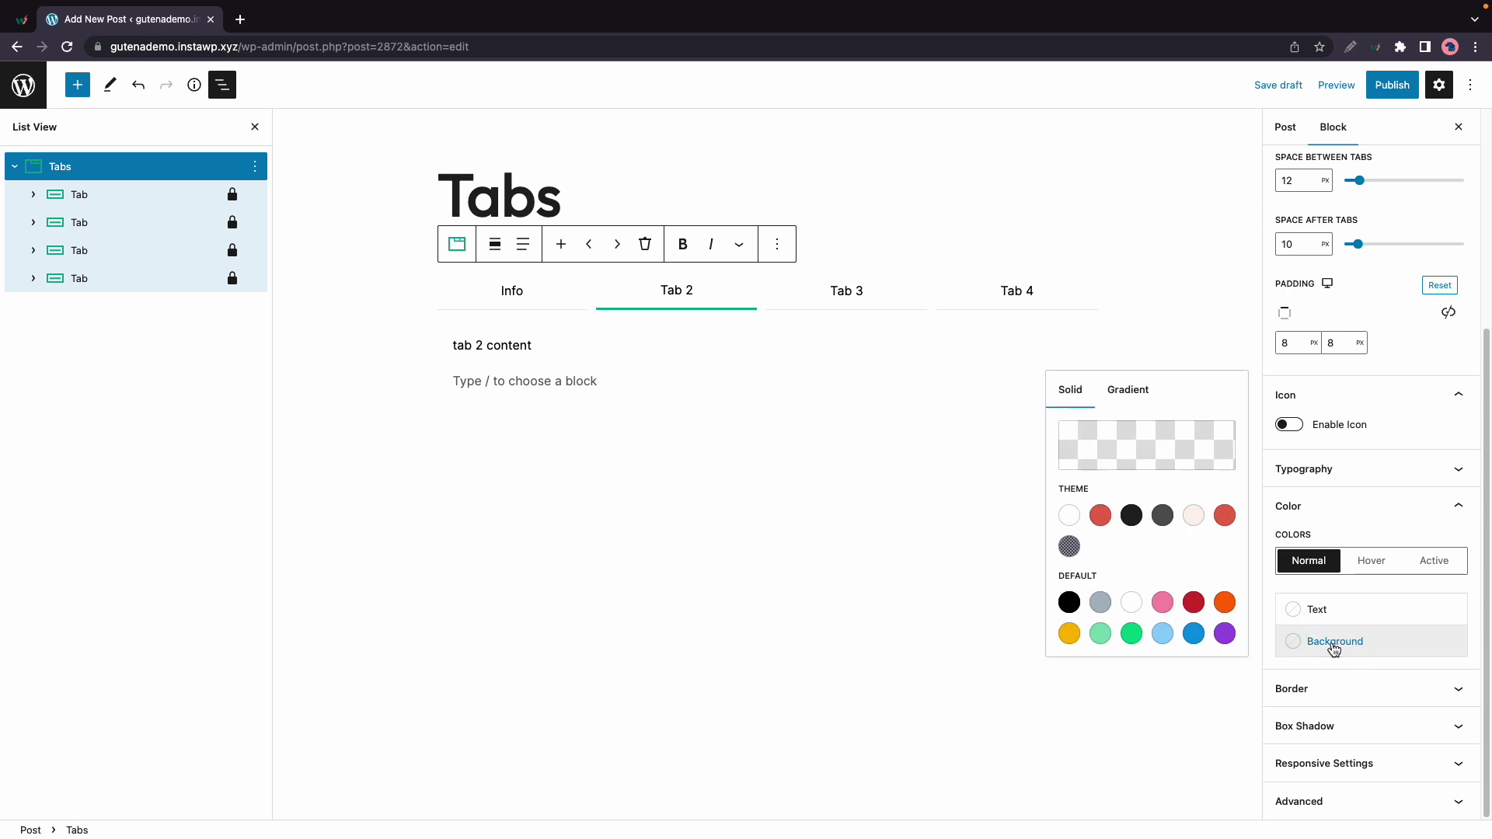
left_click(1198, 636)
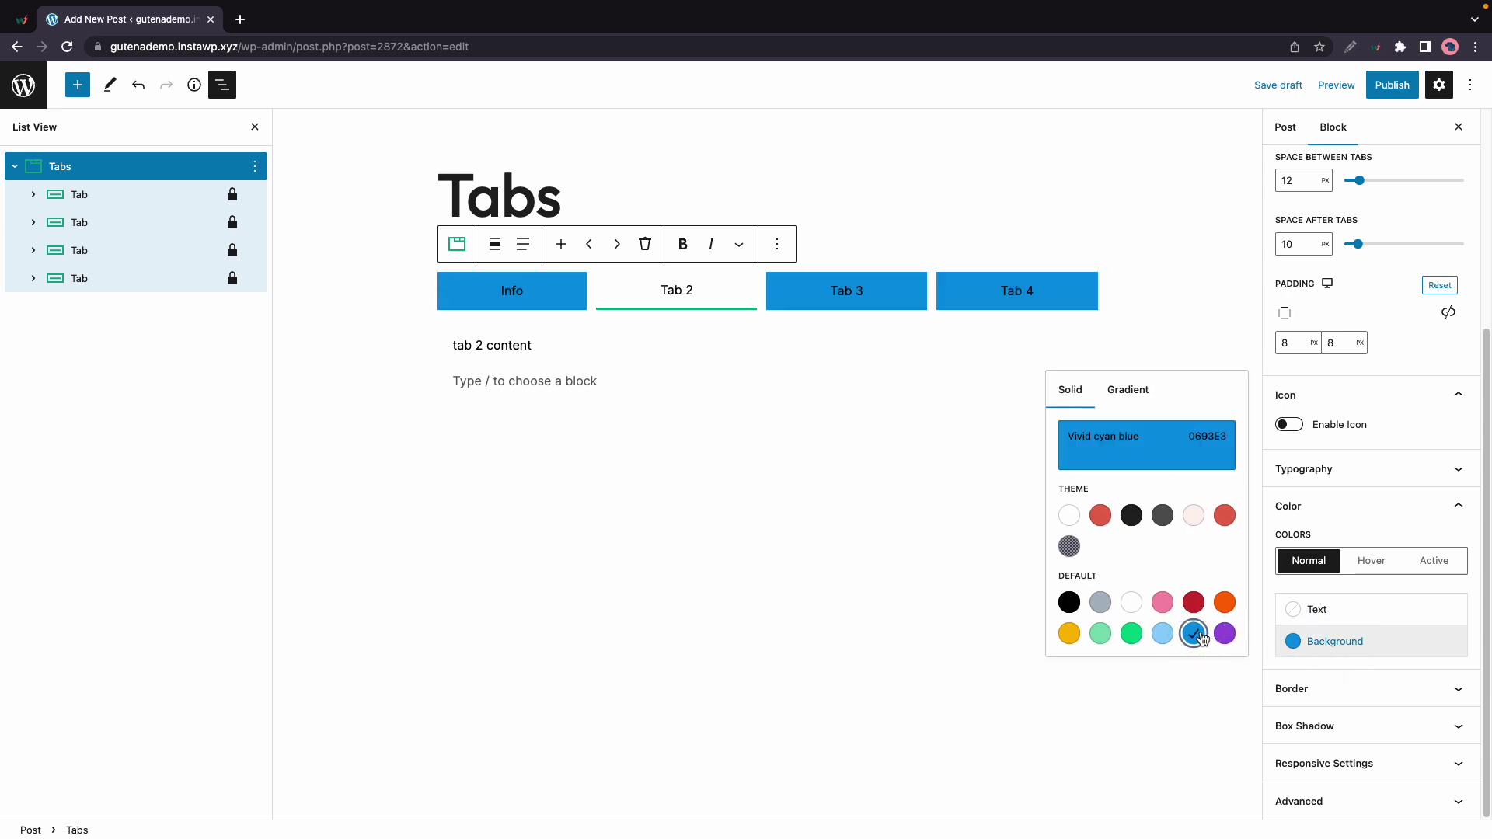
left_click(1194, 633)
Step: Try a red hover background and a green active-tab background, then collapse Color and Settings
left_click(1369, 561)
left_click(1338, 642)
left_click(1100, 515)
key("ctrl+z")
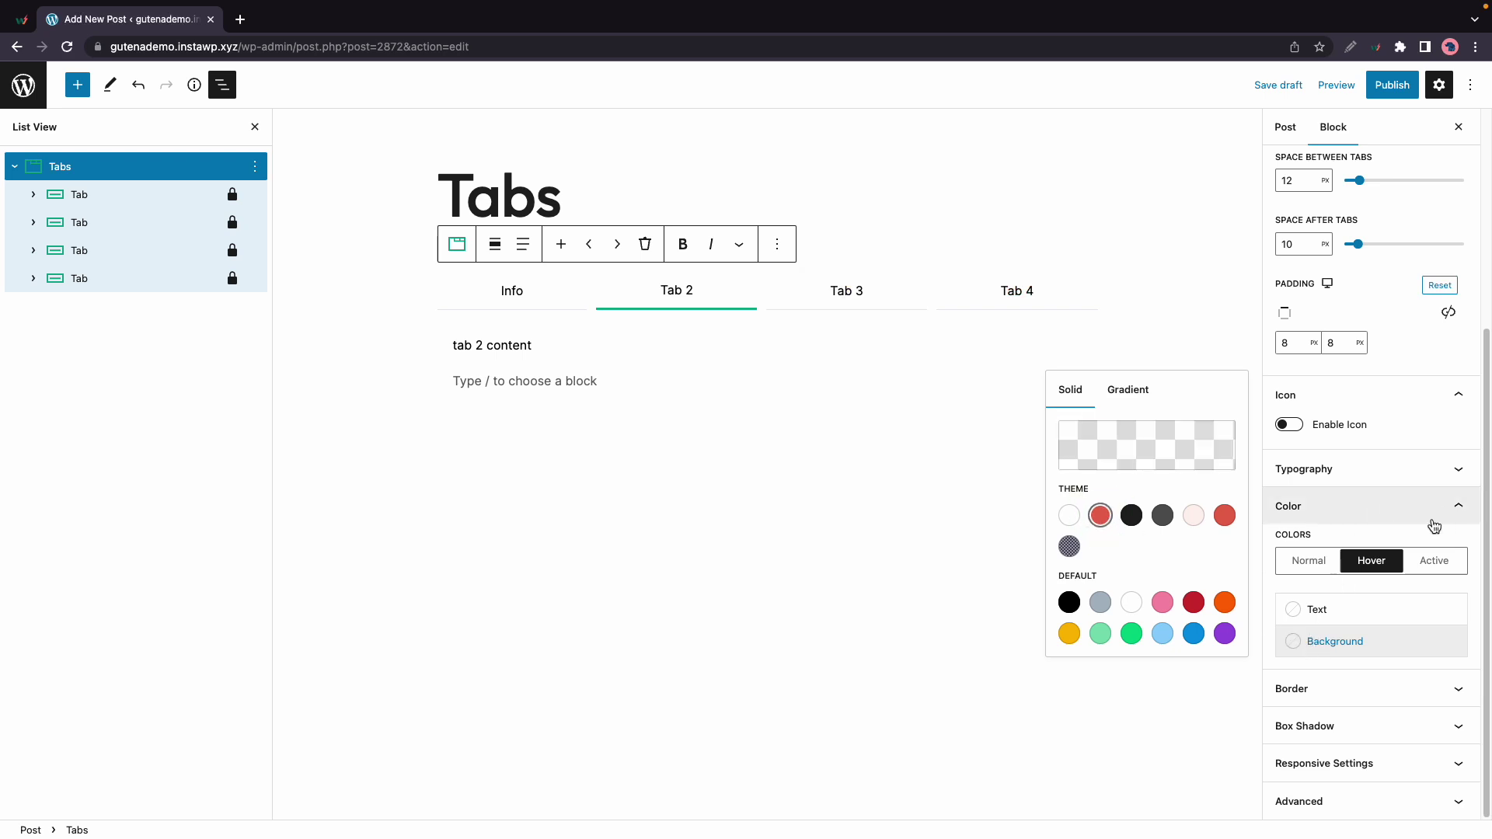
left_click(1434, 560)
left_click(1333, 640)
left_click(1131, 633)
left_click(1457, 506)
left_click(1457, 214)
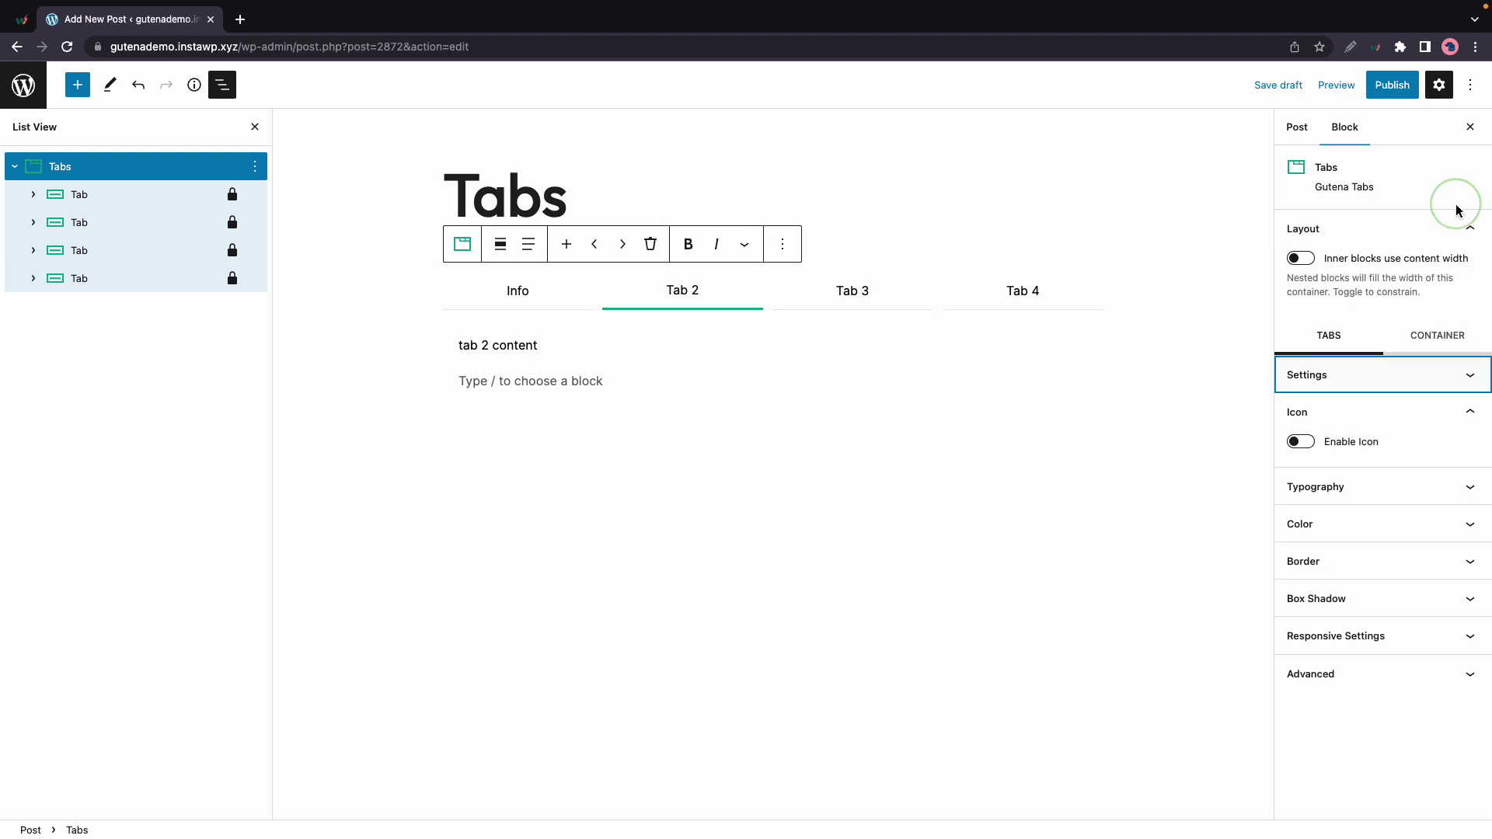
Step: Give tabs in the normal state 1 px left, right and top borders
left_click(1371, 561)
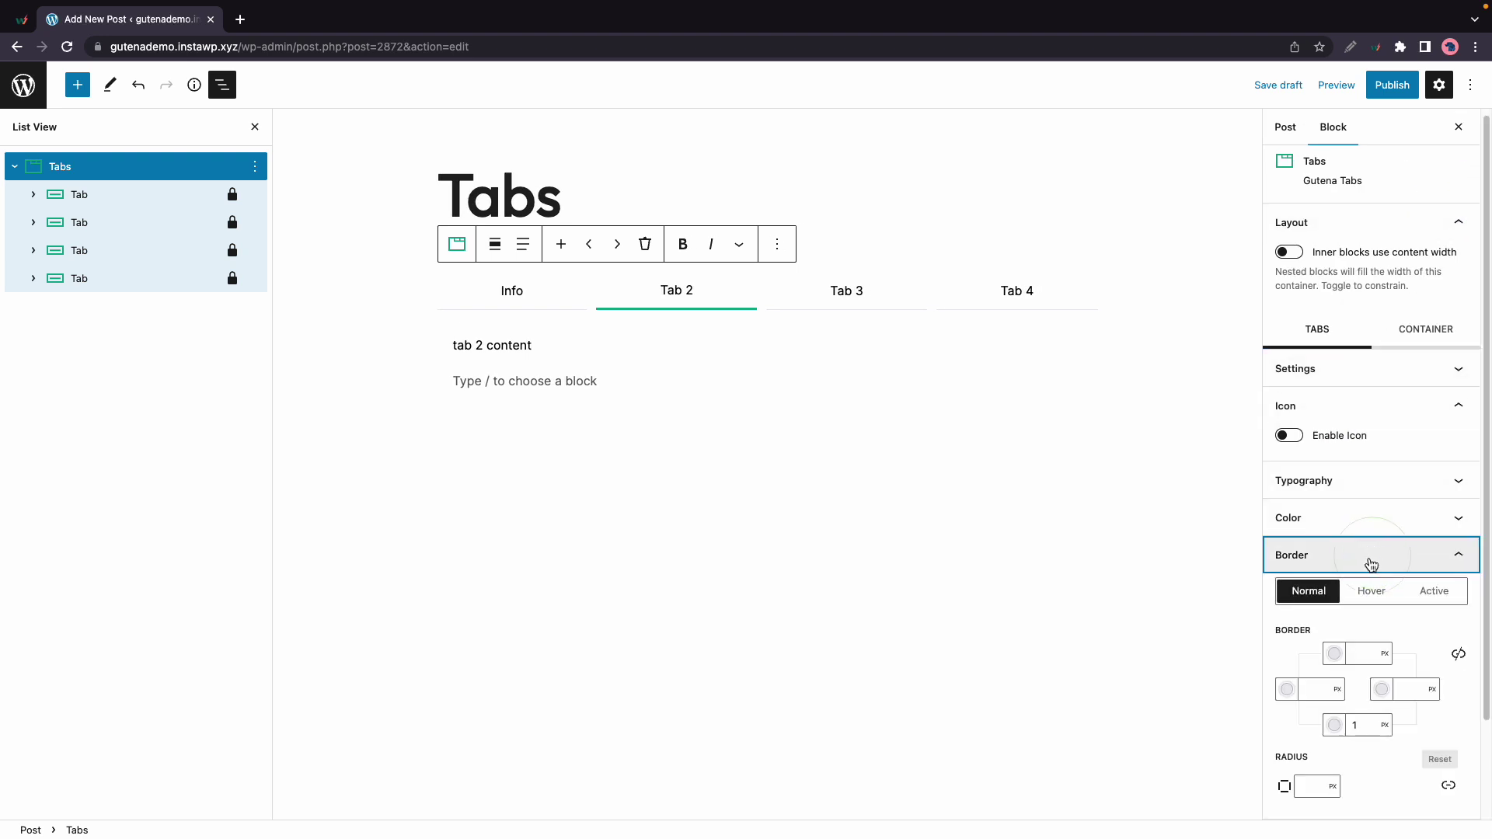
scroll(1370, 565, "down", 1)
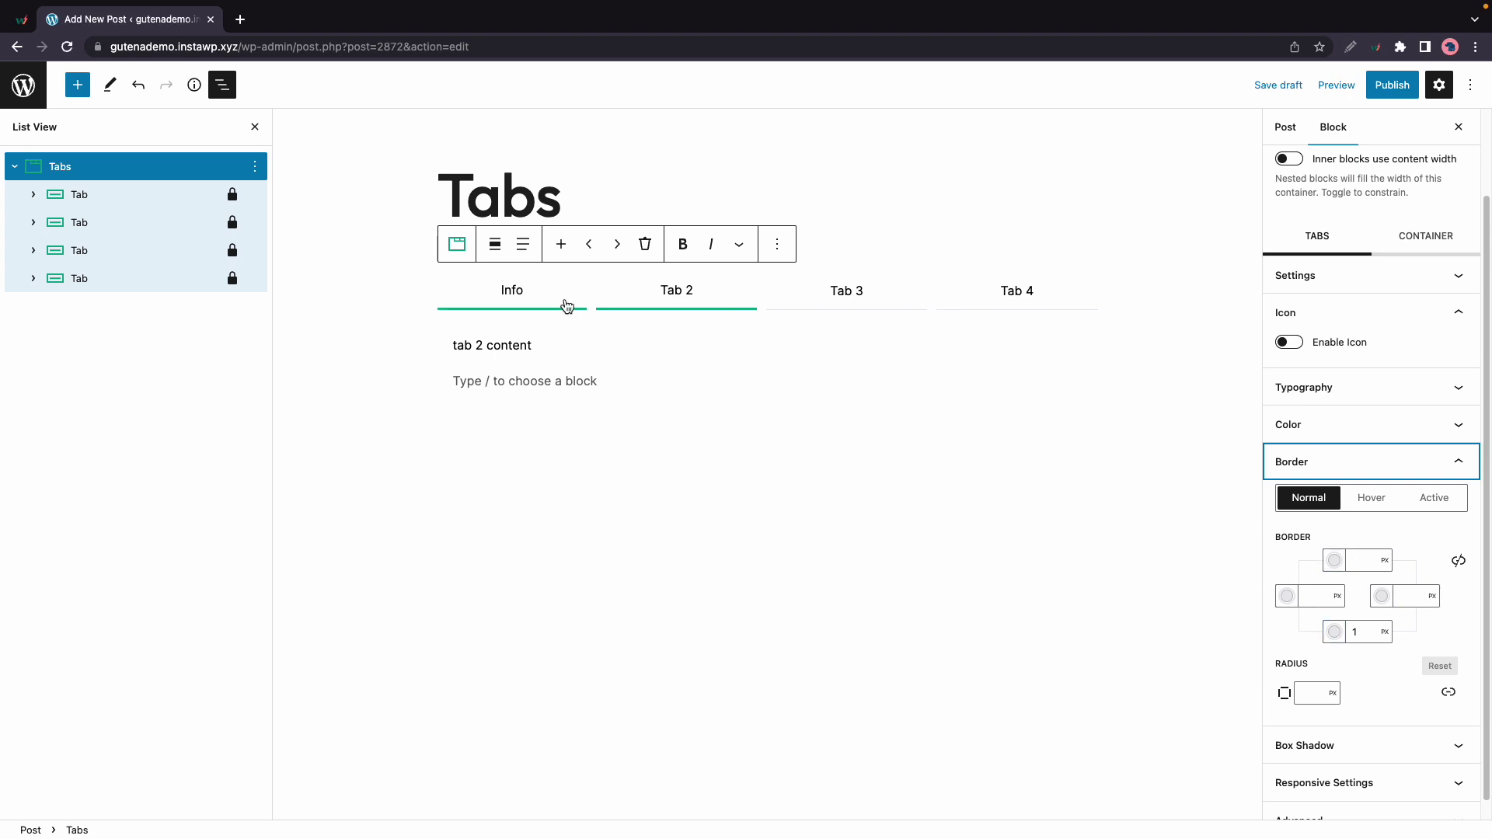
left_click(1319, 597)
type("1")
left_click(1408, 598)
type("1")
left_click(1358, 560)
type("1")
Step: Set the active tab's left, top and right border widths to 3 px
left_click(1449, 507)
left_click(1326, 596)
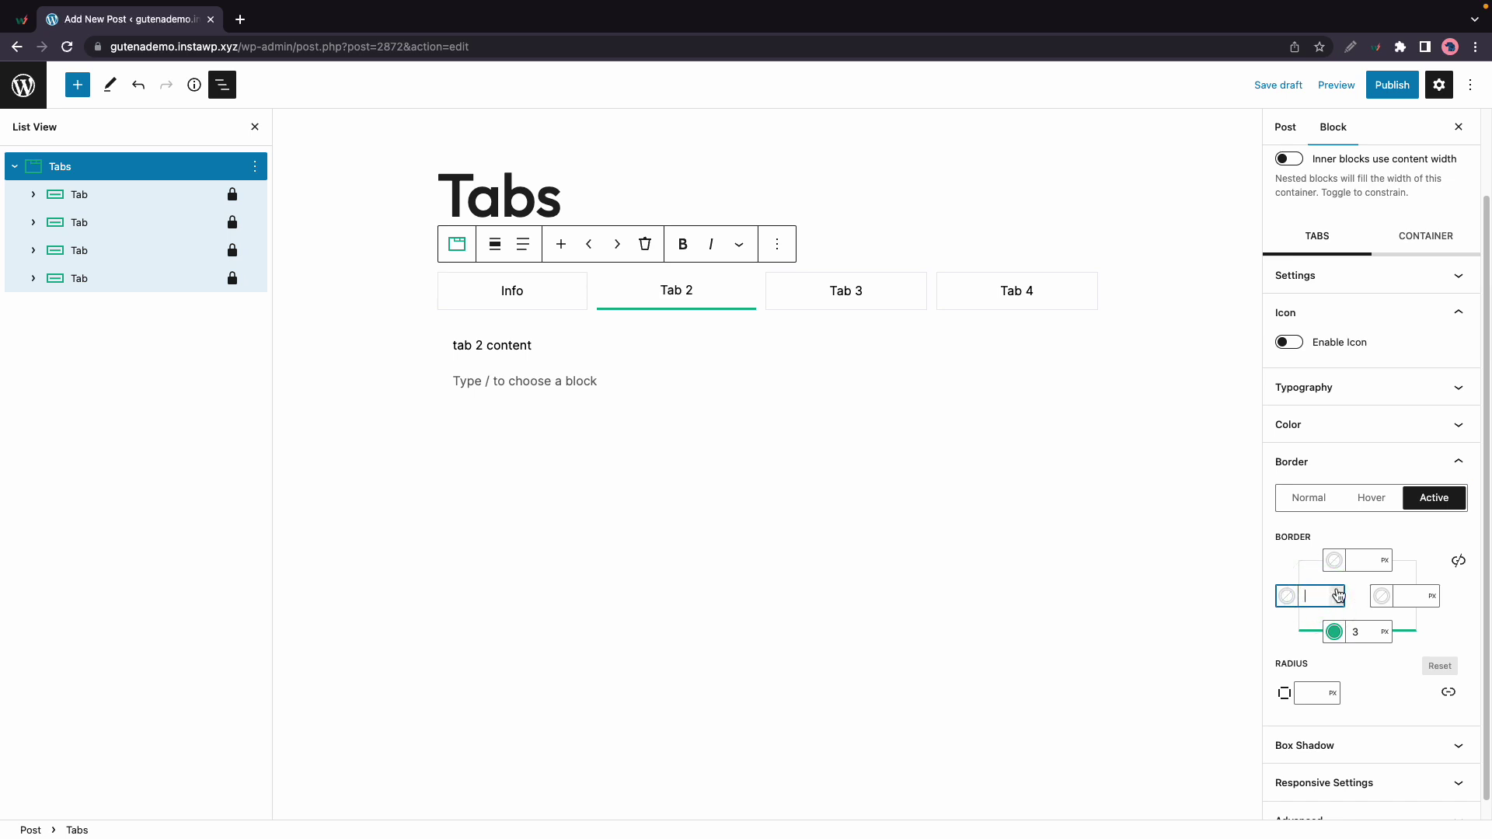
type("3")
left_click(1360, 560)
type("3")
left_click(1408, 596)
type("3")
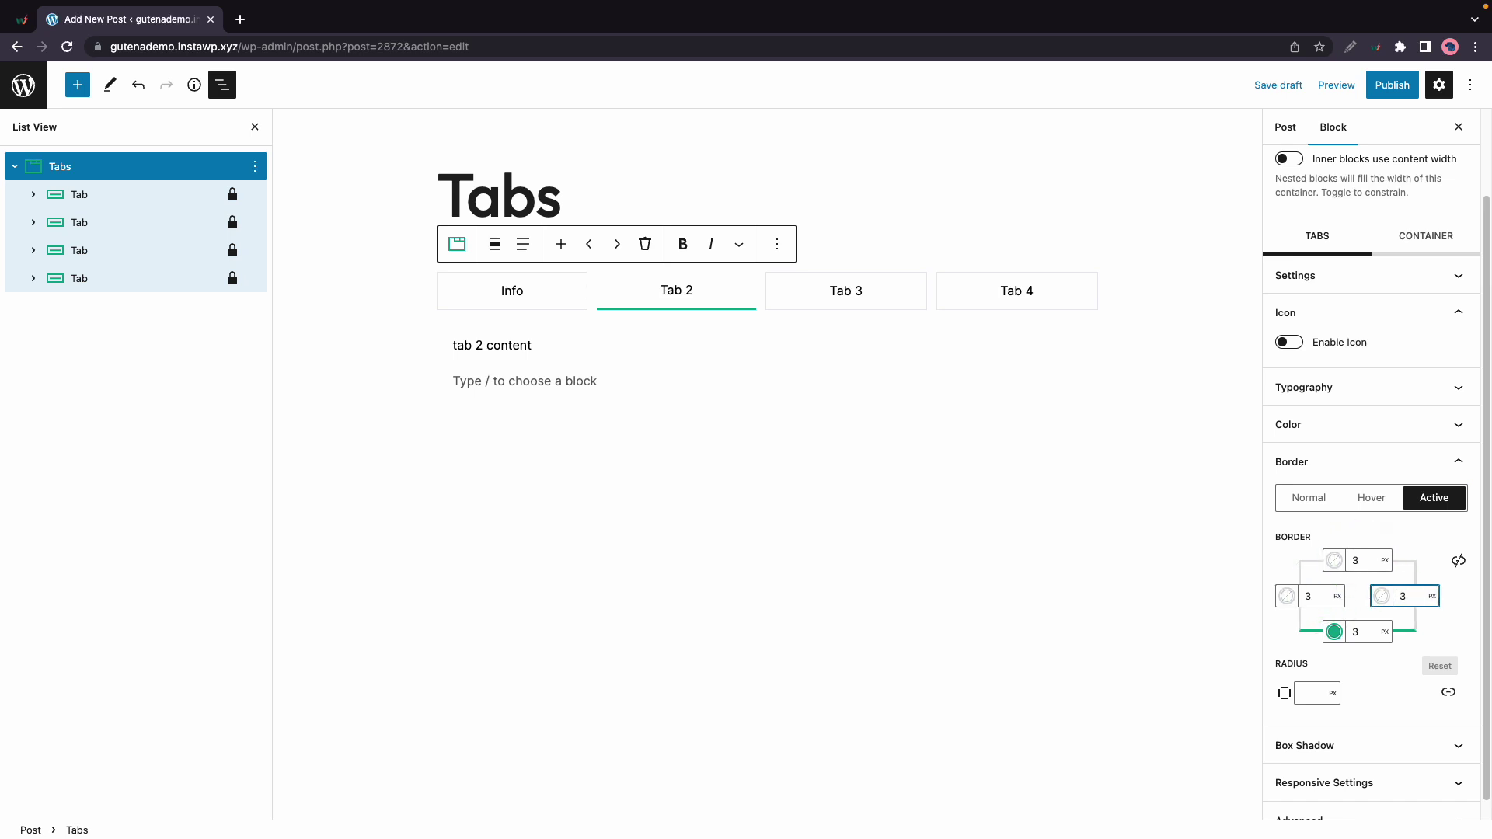
left_click(1435, 628)
left_click(1417, 595)
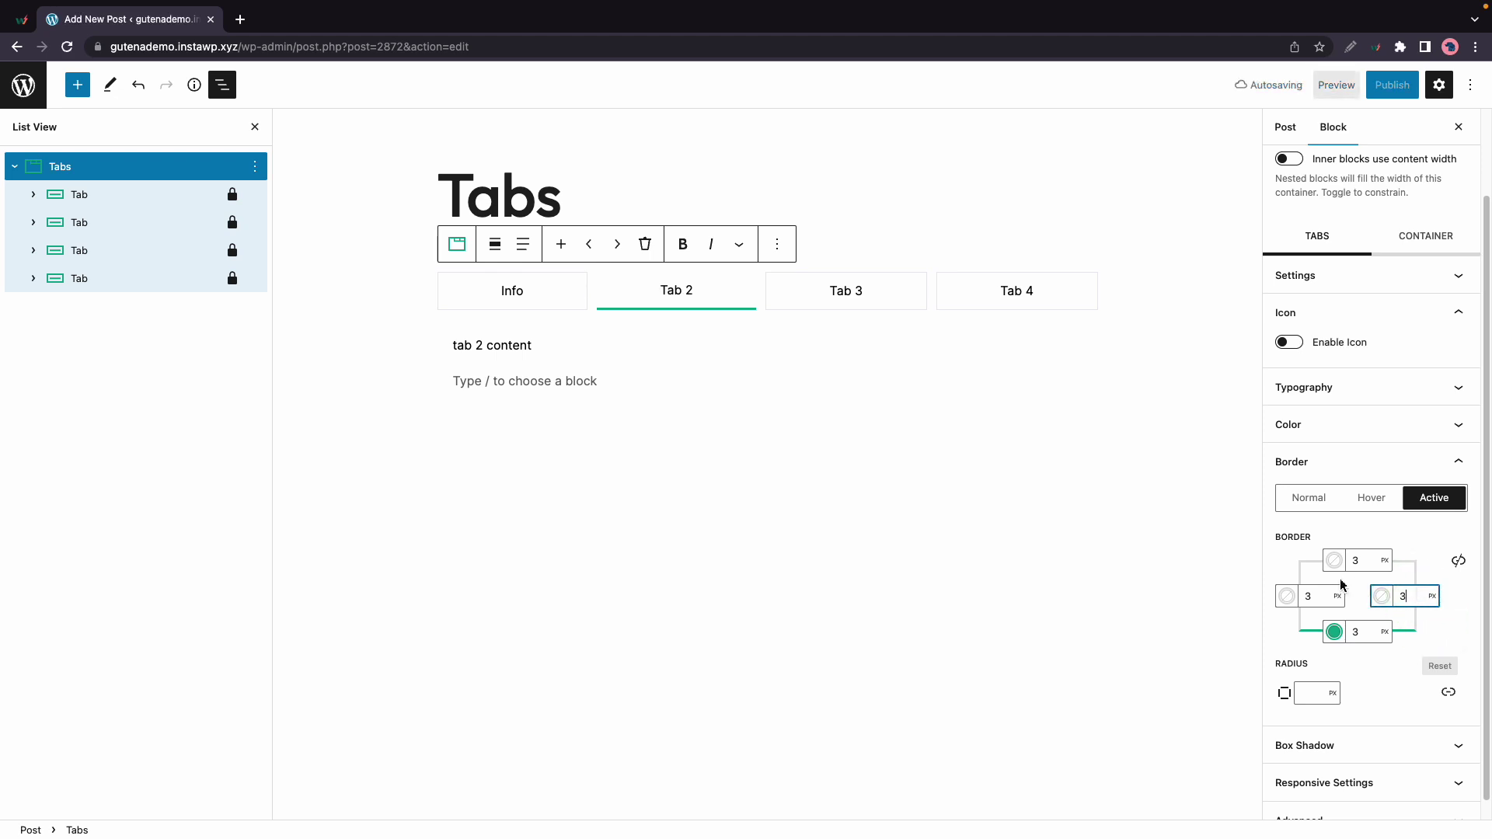
Step: Make the active tab's borders Vivid cyan blue, with dashed right and left sides
left_click(1288, 597)
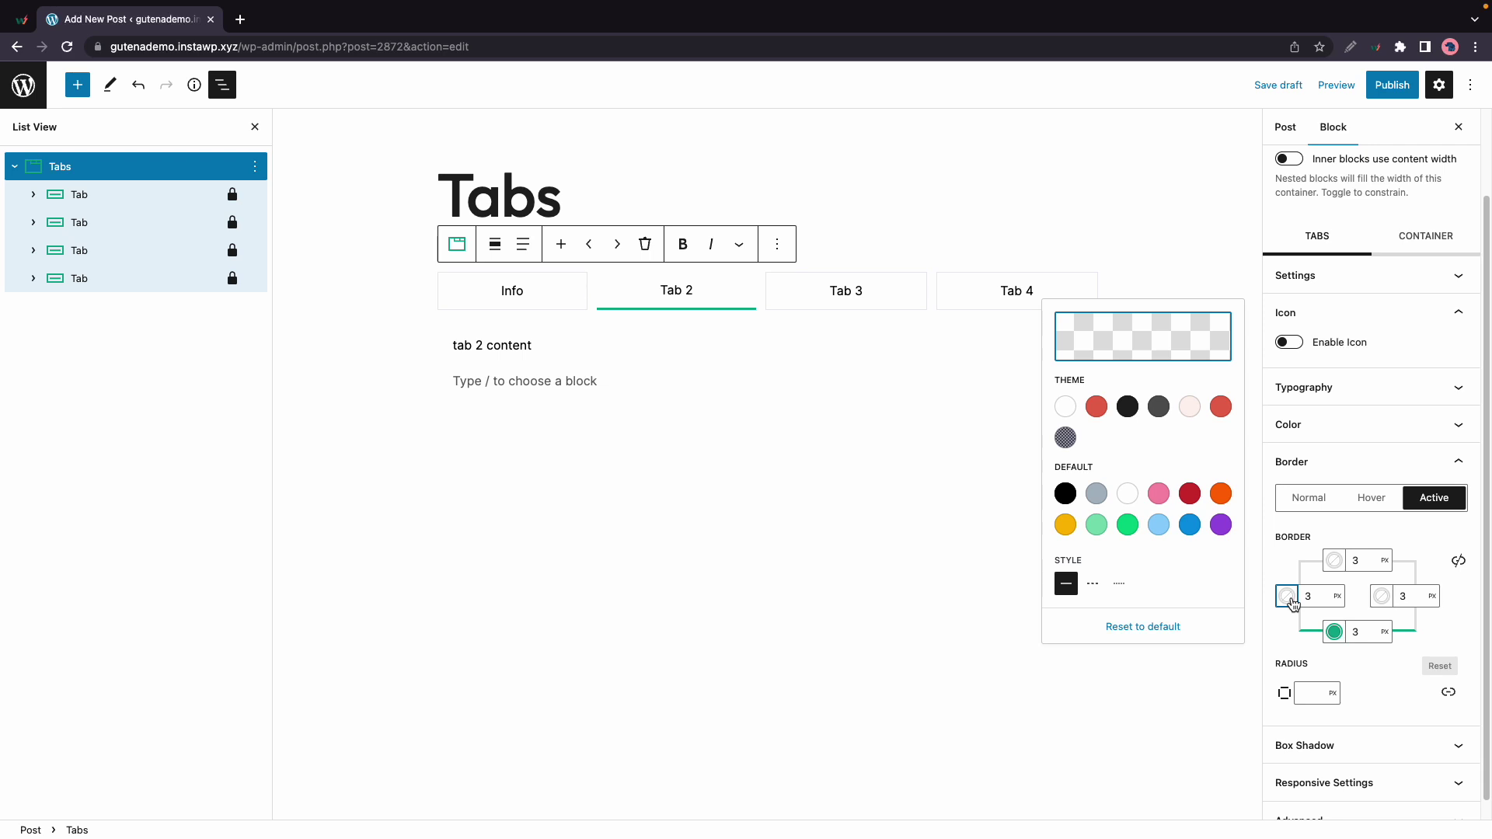
left_click(1334, 631)
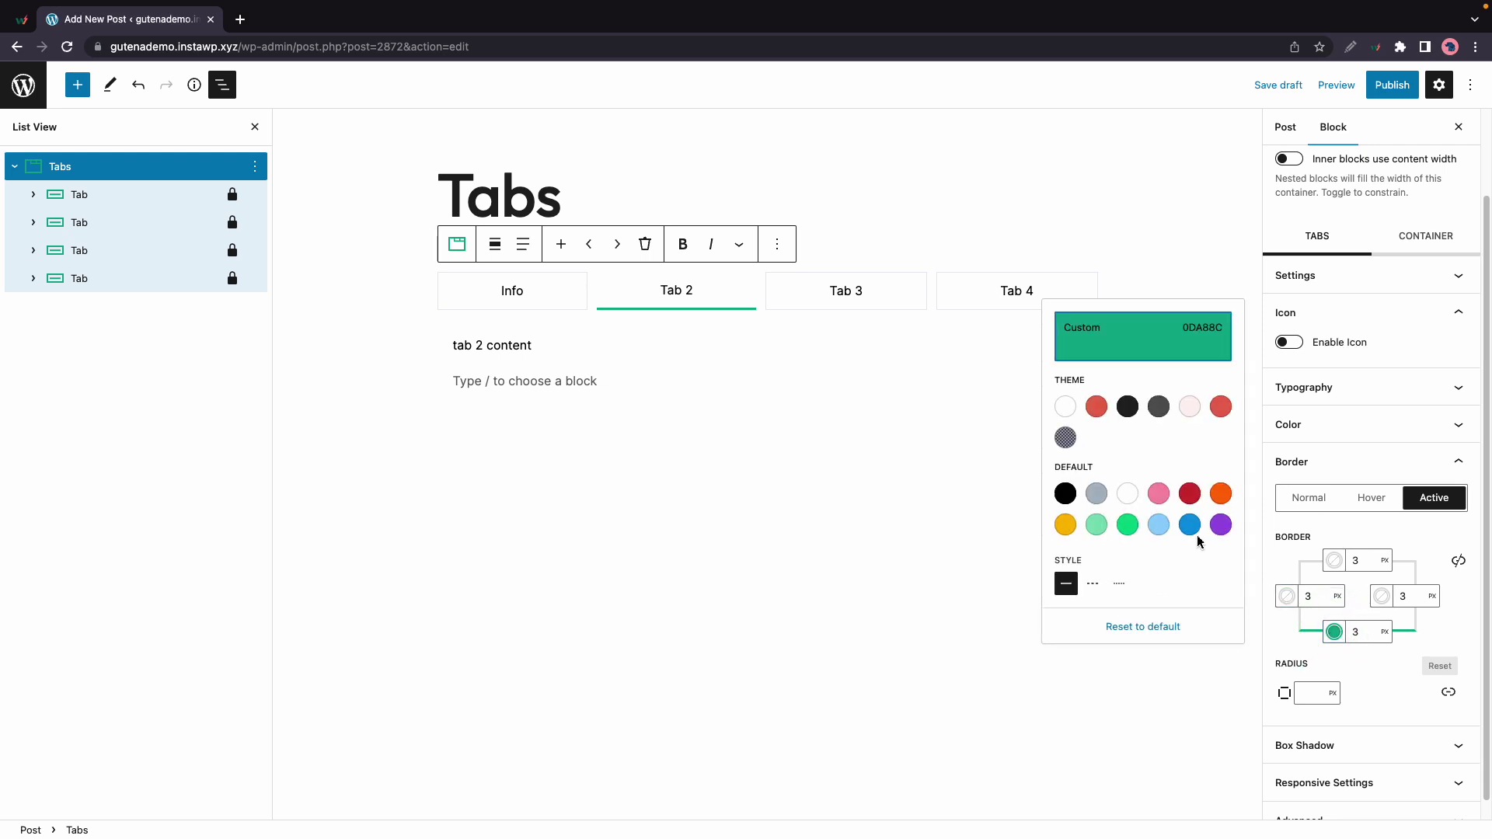
left_click(1189, 525)
left_click(1287, 596)
left_click(1190, 525)
left_click(1334, 560)
left_click(1189, 525)
left_click(1381, 596)
left_click(1190, 526)
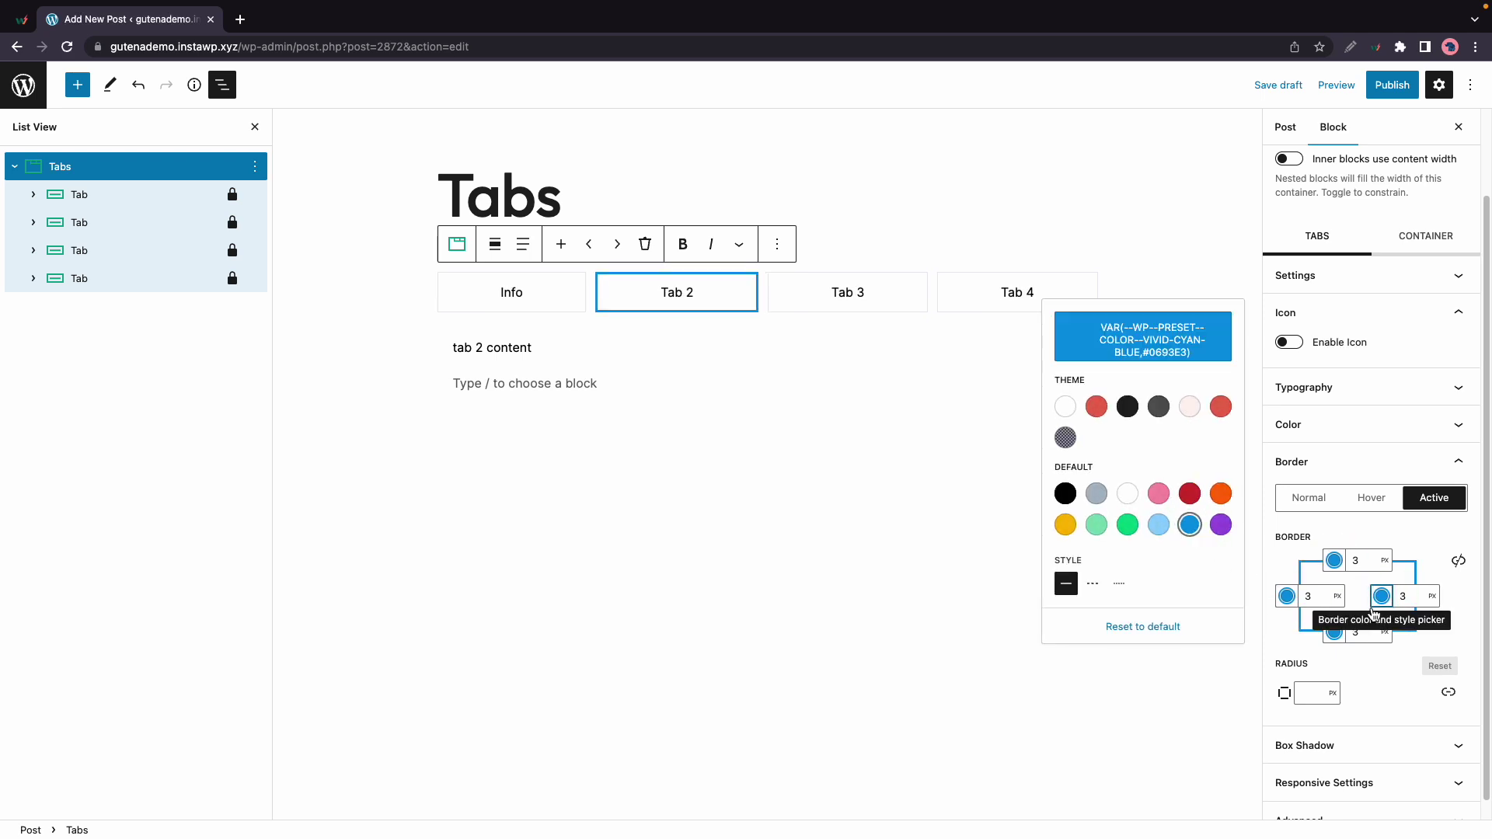
left_click(1094, 585)
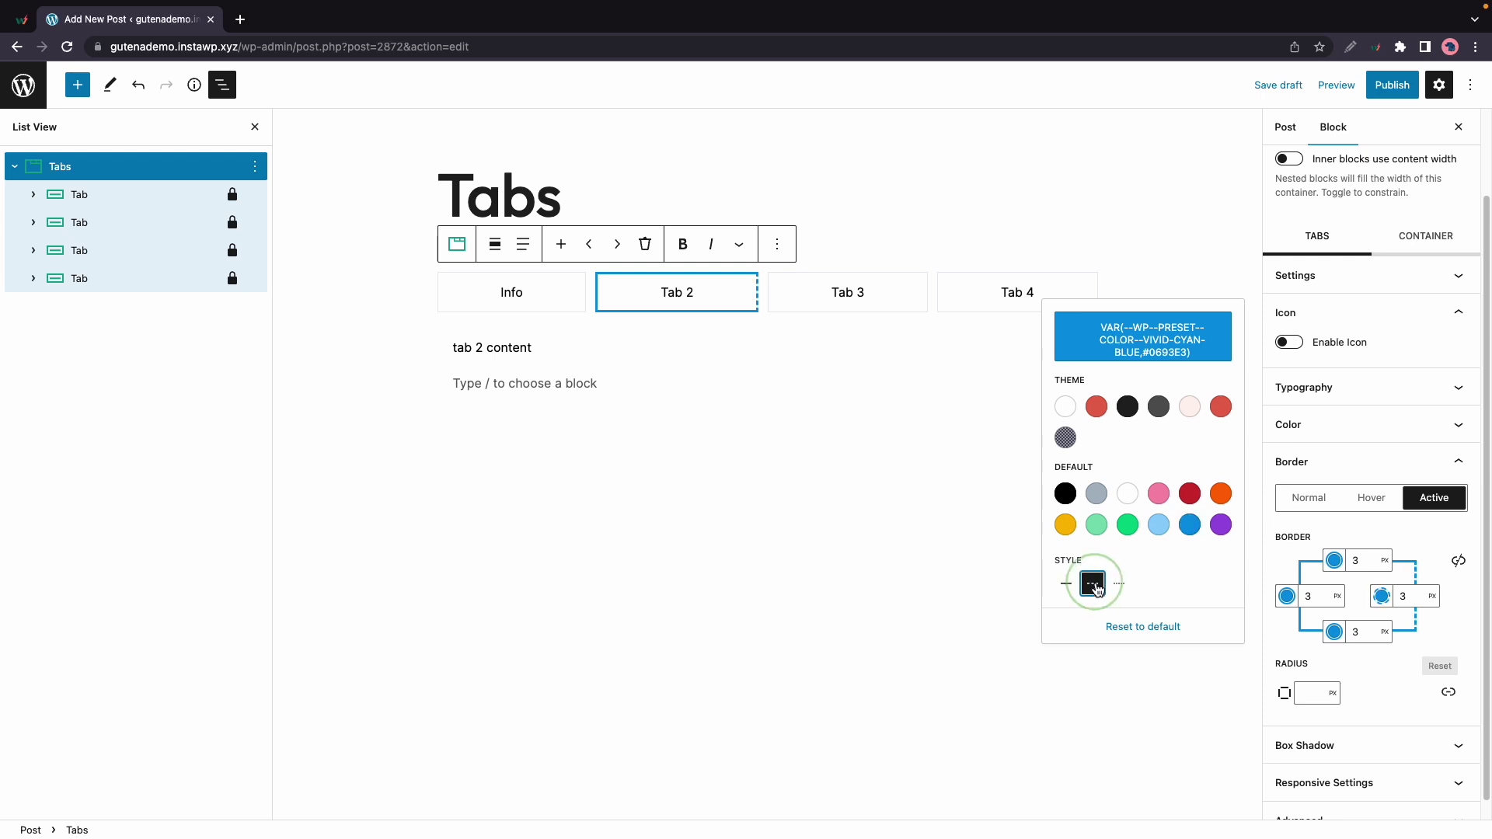
left_click(1287, 596)
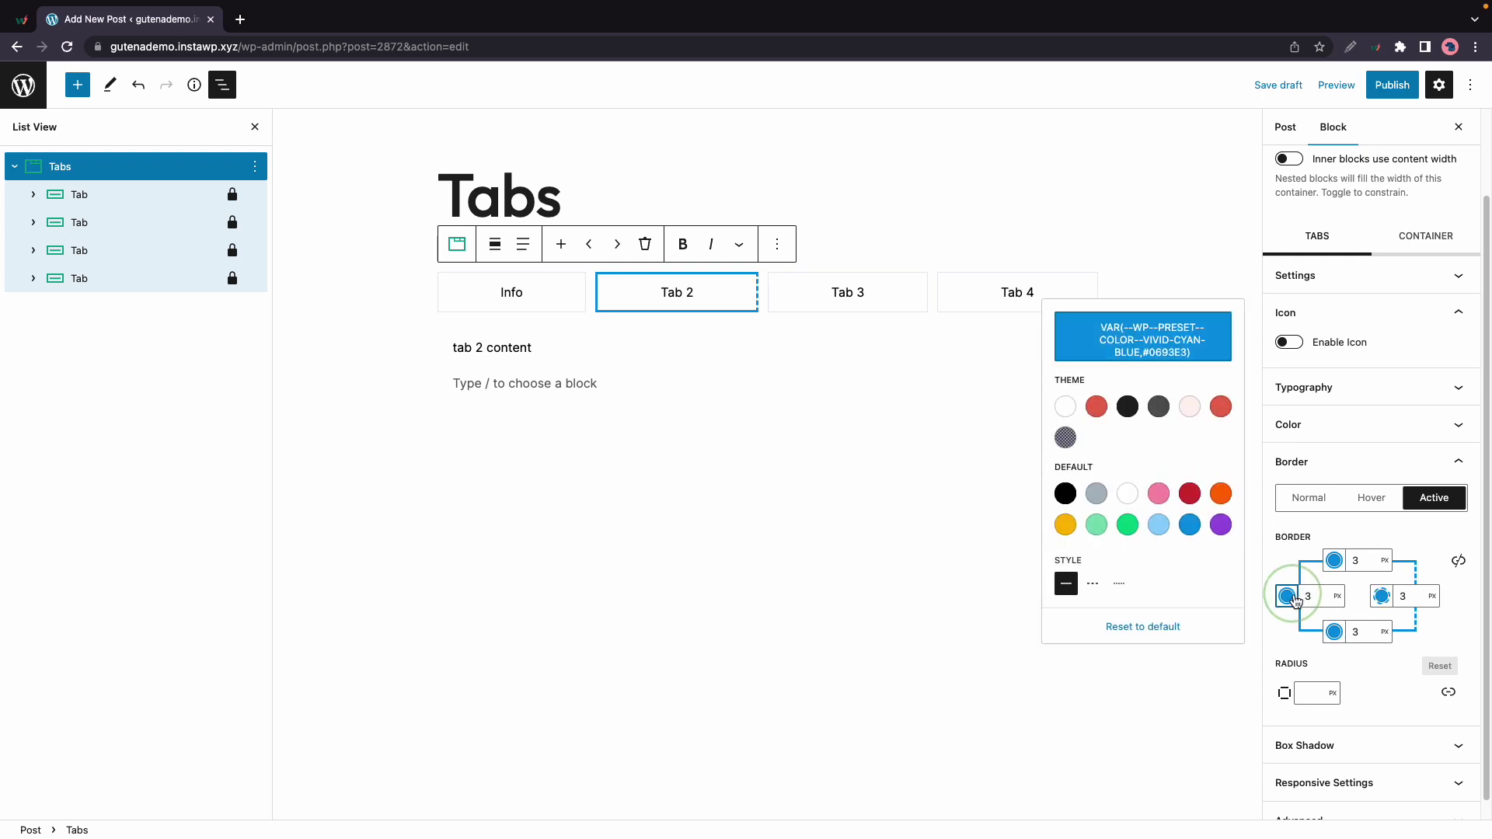
left_click(1103, 589)
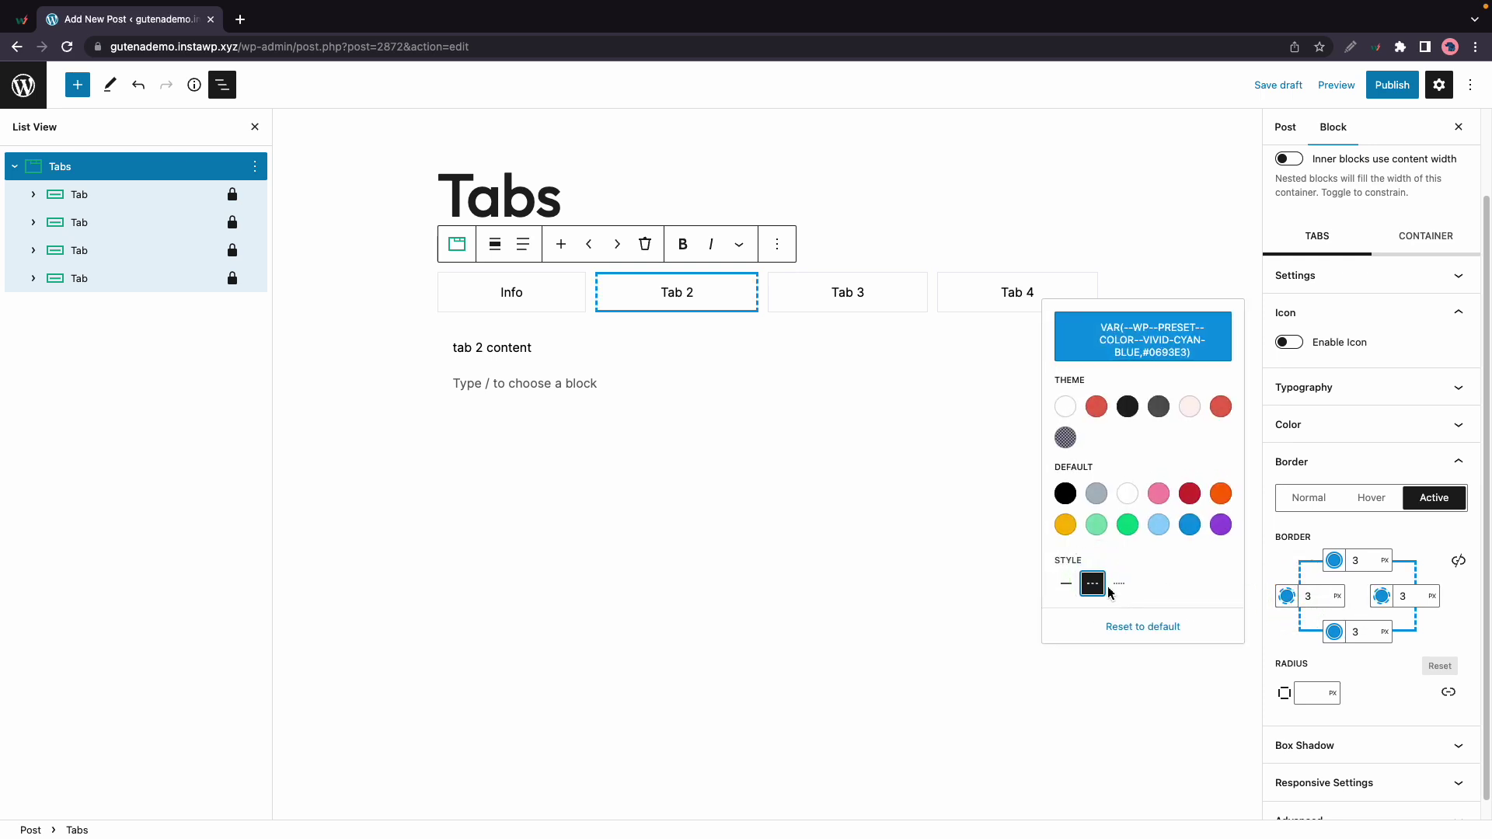
Step: Set the active tab's corner radius to 0 px
left_click(1308, 692)
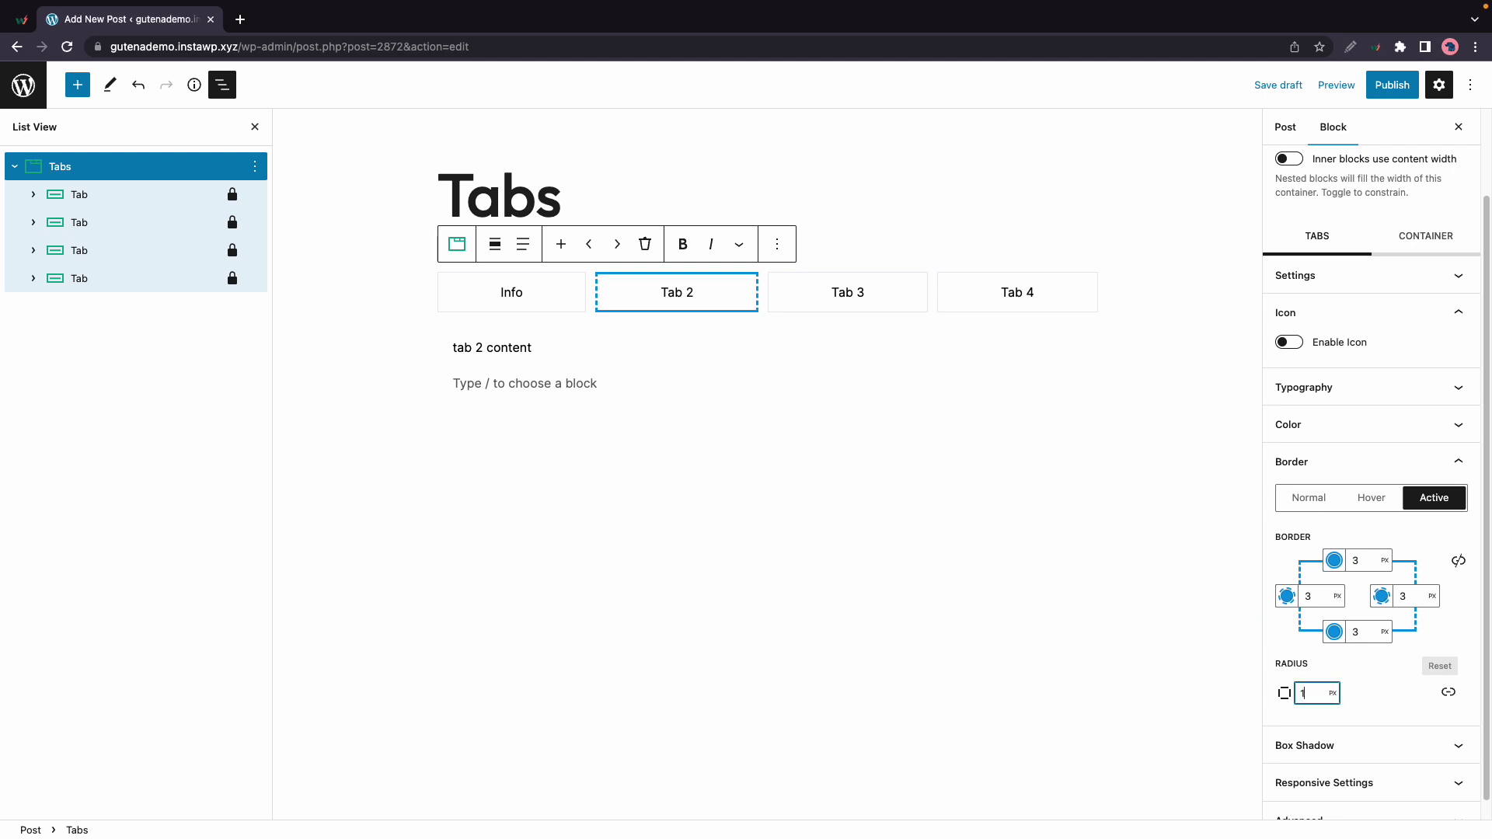
key("Return")
double_click(1309, 692)
type("0")
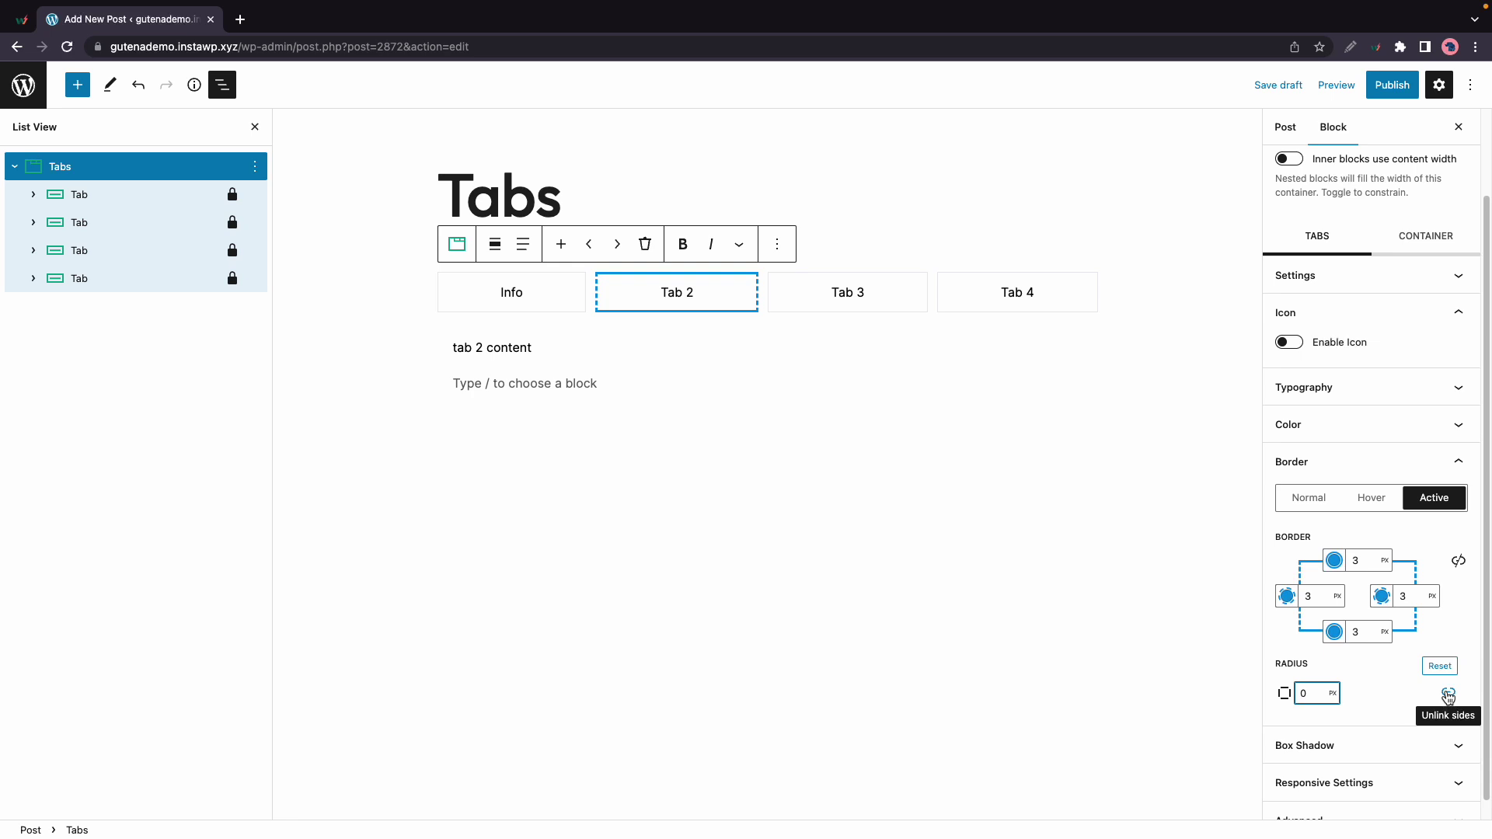
scroll(1375, 681, "down", 1)
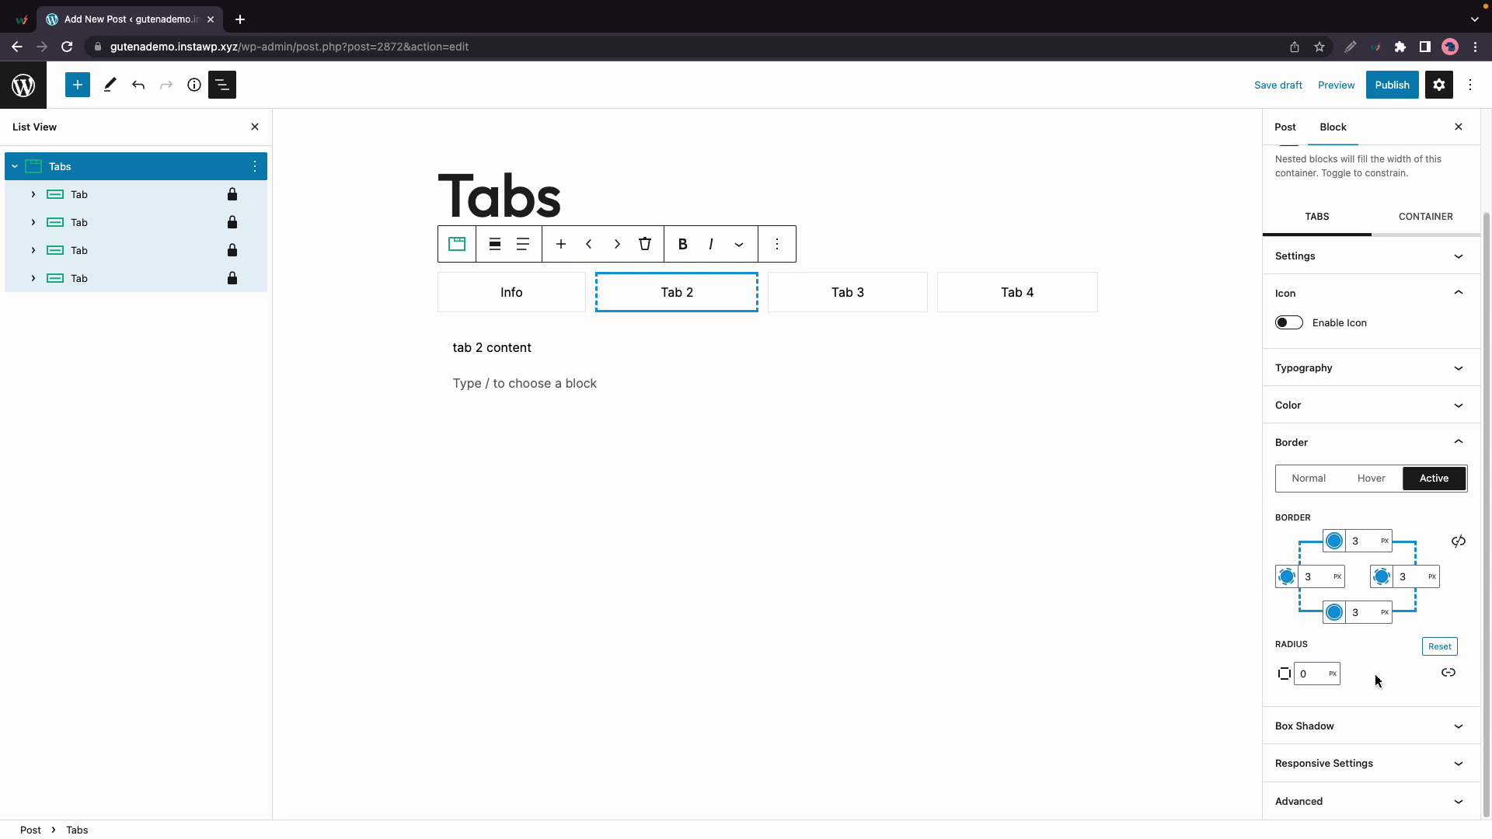
Step: Turn on the tabs' normal box shadow and try the first and second preset colours
left_click(1416, 732)
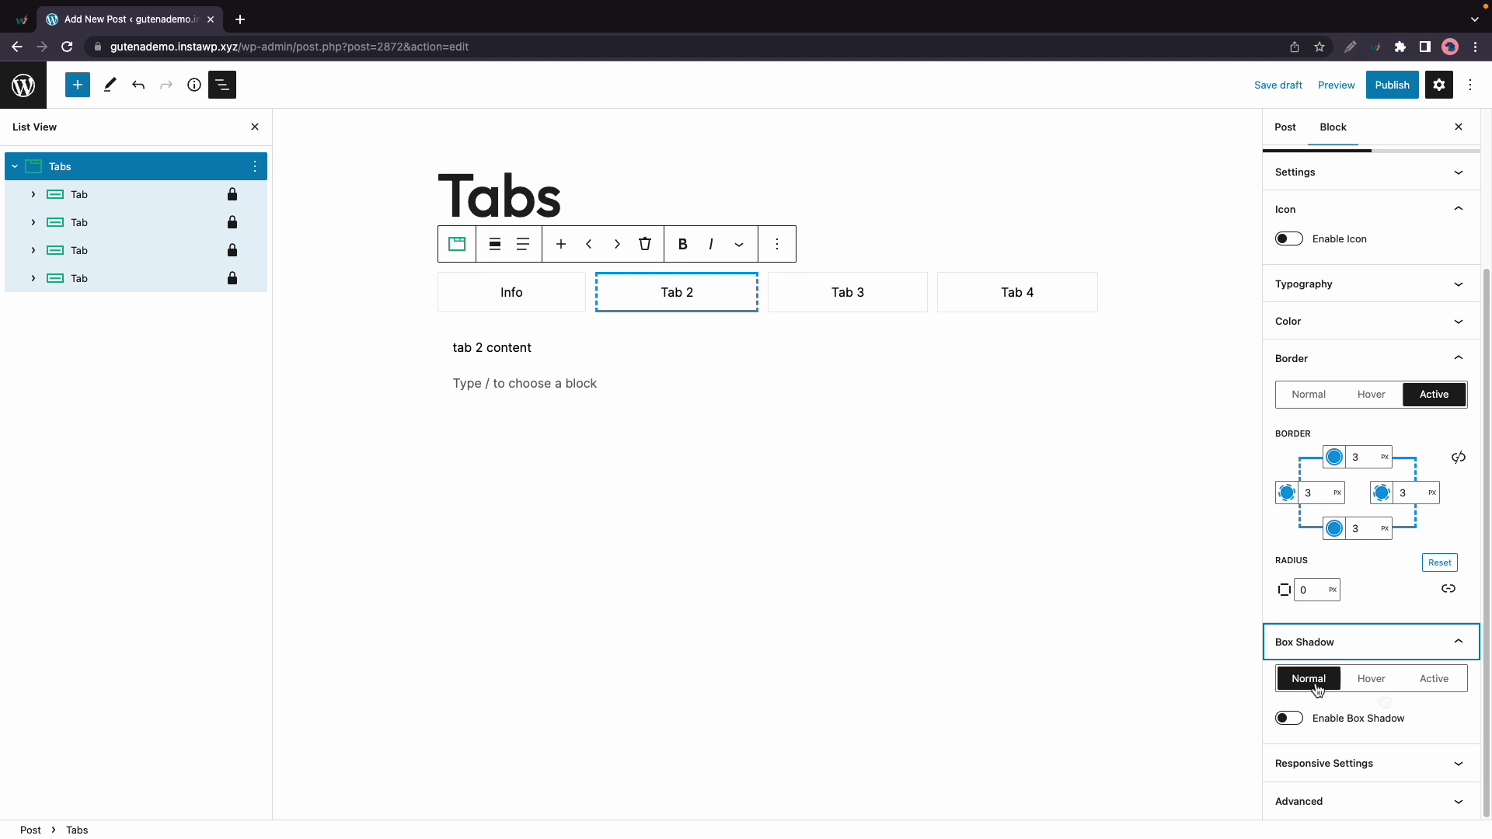
left_click(1288, 718)
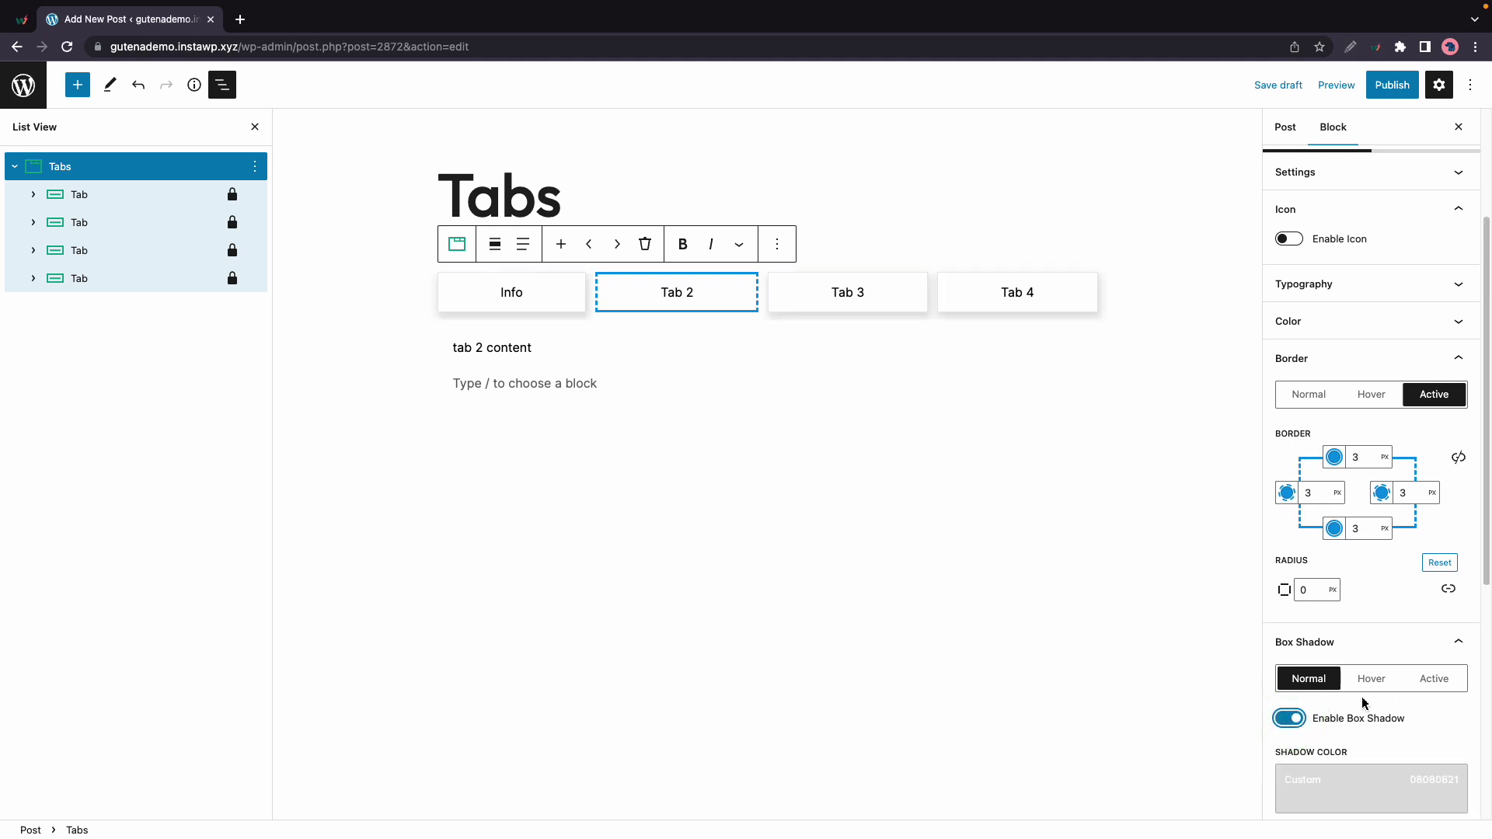
scroll(1362, 700, "down", 1)
left_click(1286, 740)
left_click(1316, 741)
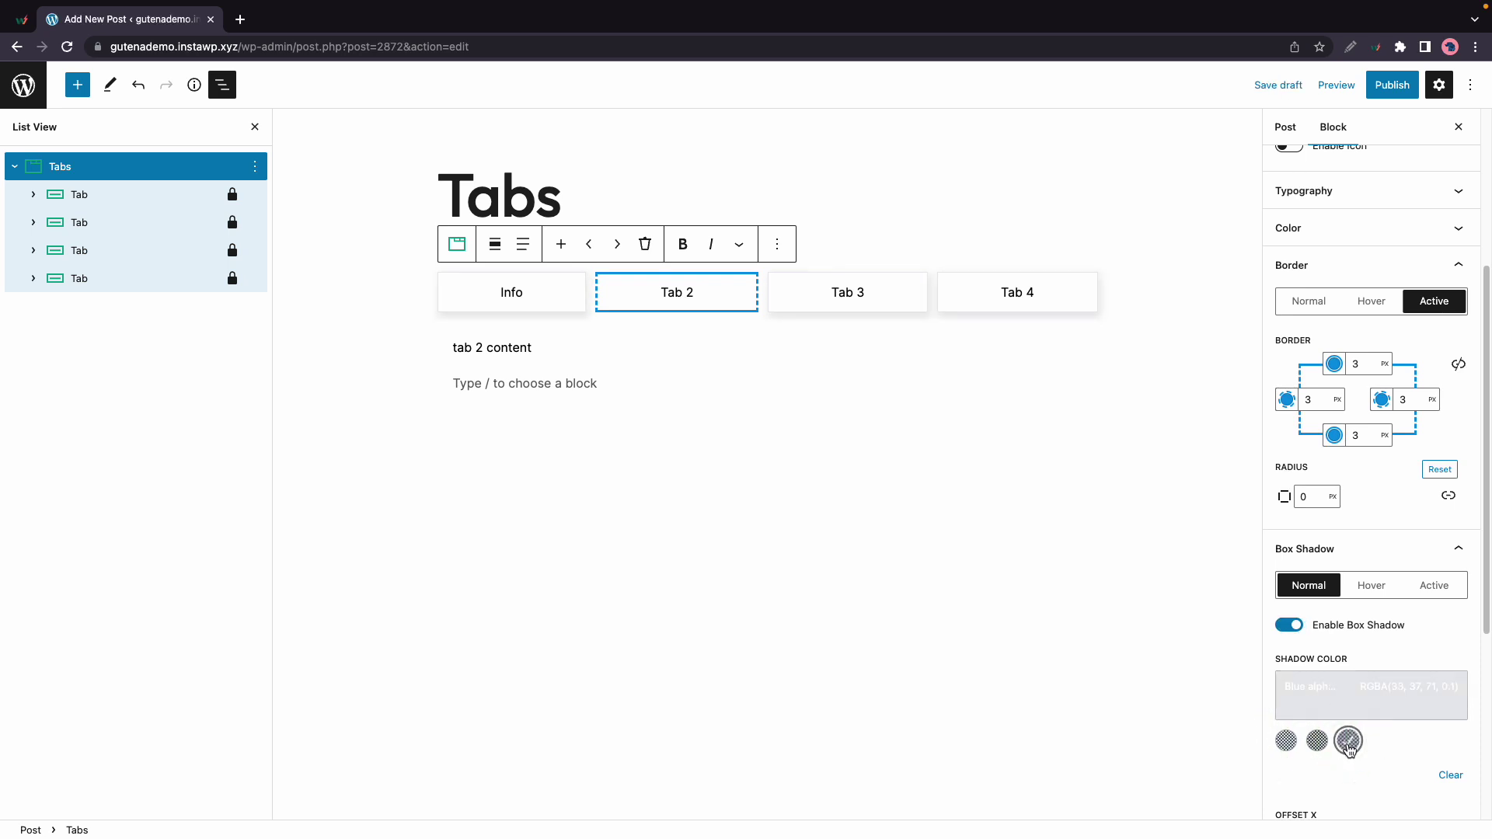
left_click(1285, 740)
Step: Adjust a custom shadow colour, then collapse Box Shadow and show the Container settings
left_click(1318, 713)
left_click(1393, 444)
left_click_drag(1393, 444, 1396, 362)
left_click(1404, 671)
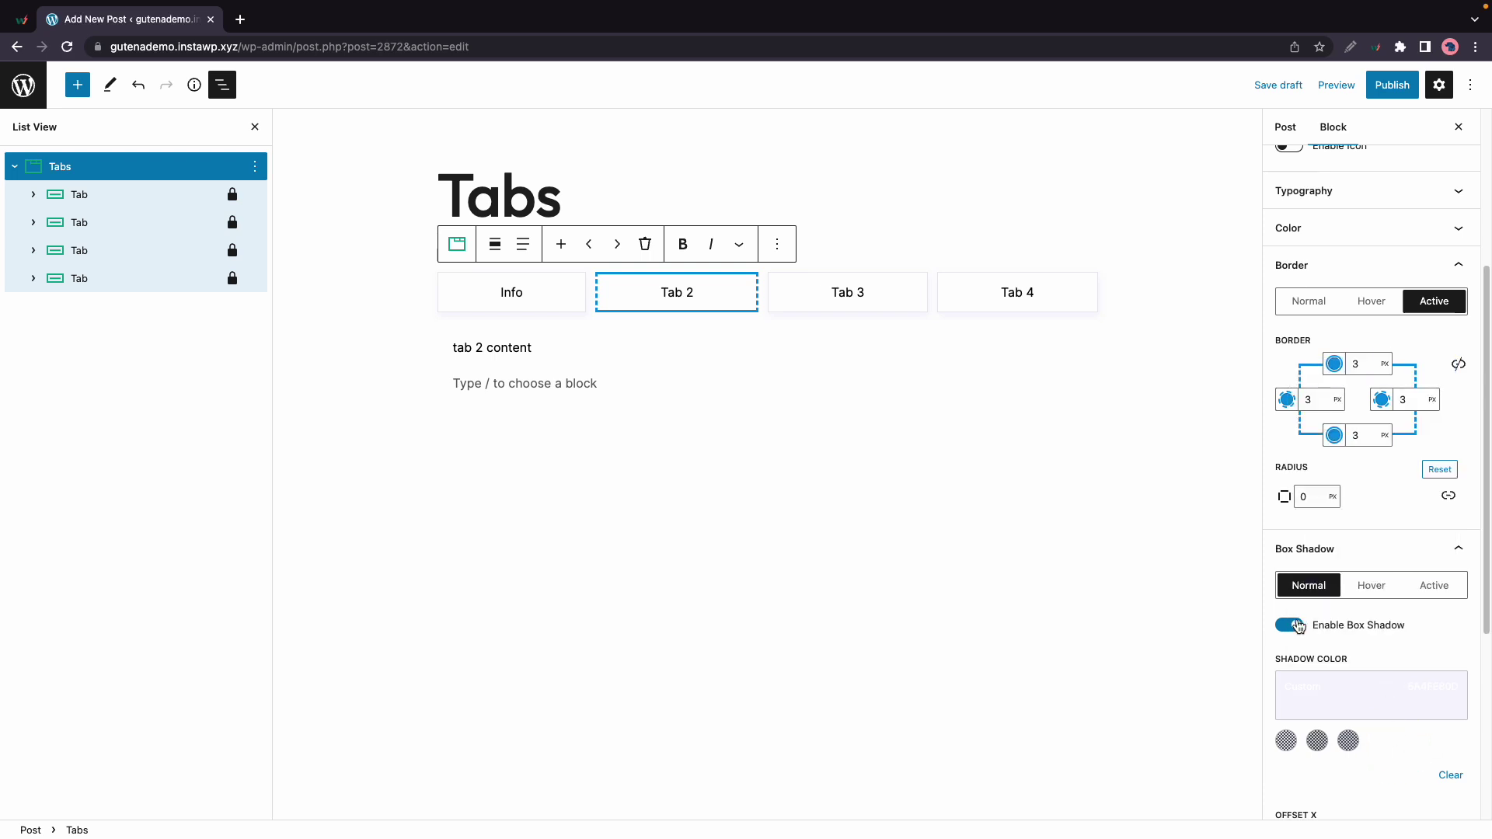
left_click(1460, 642)
left_click(1413, 765)
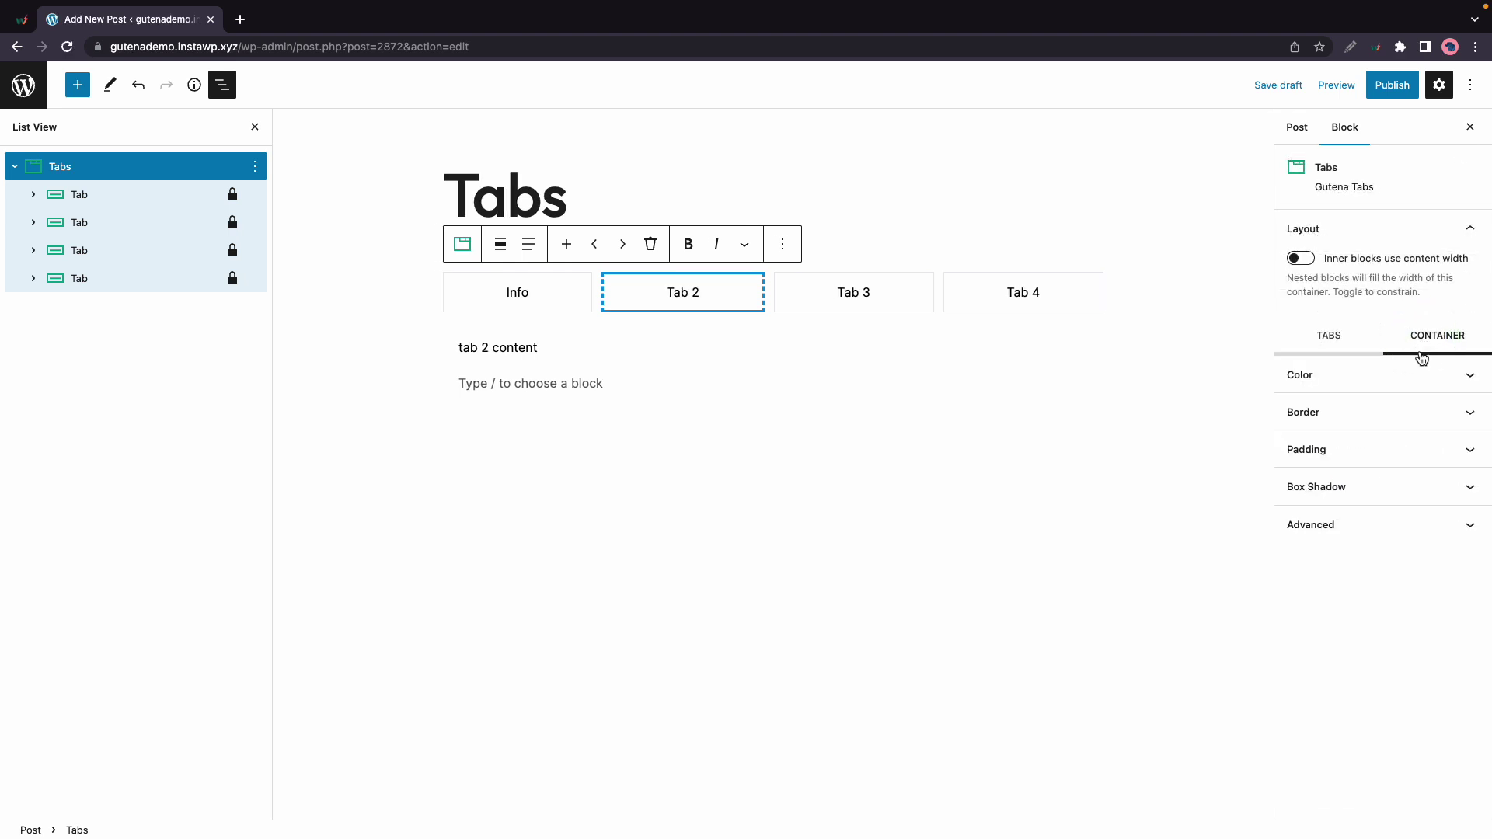
Step: Try a pale pink container background, then remove it again
left_click(1416, 377)
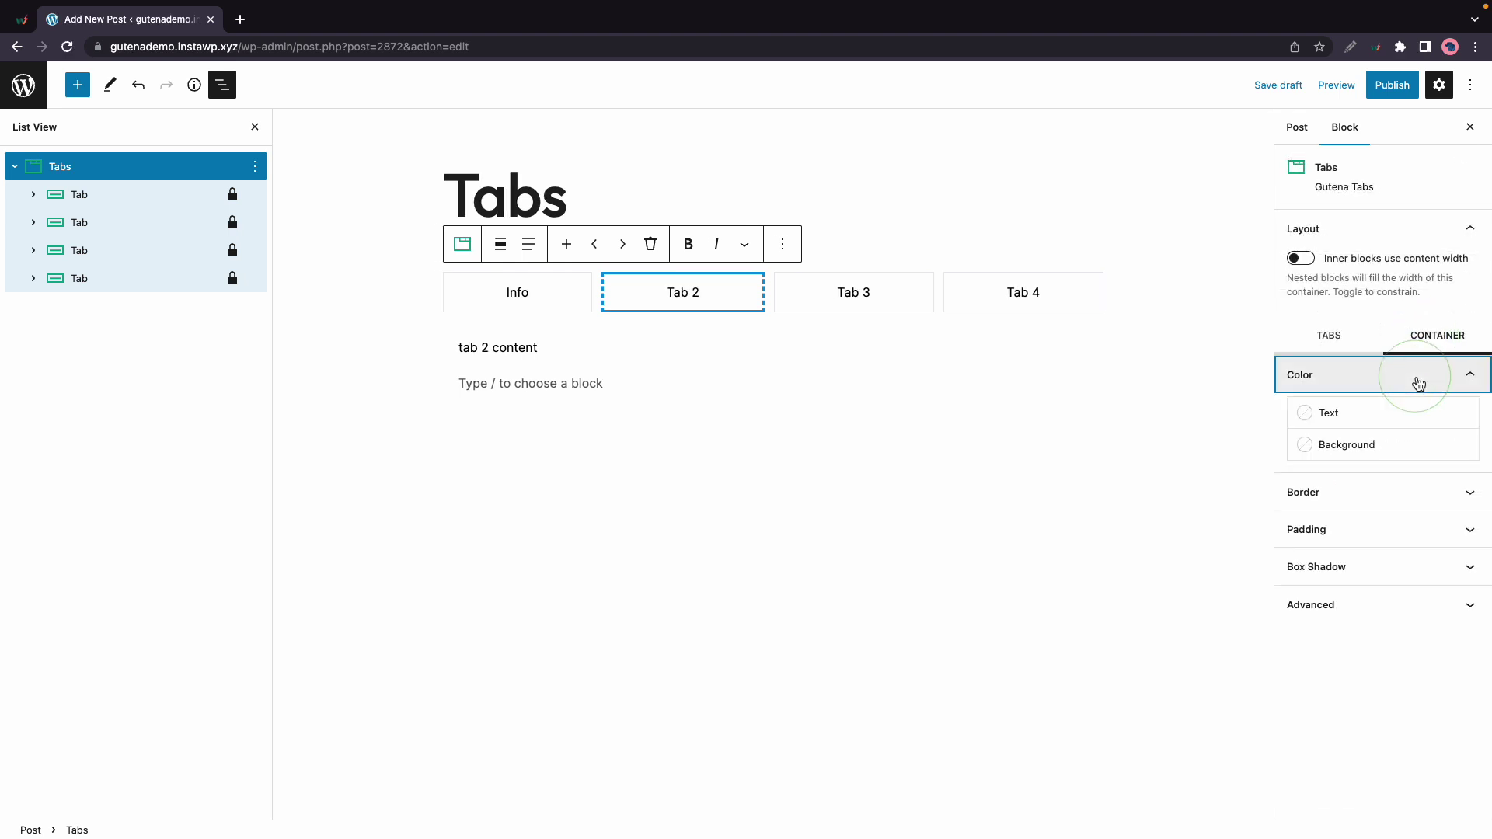
left_click(1364, 446)
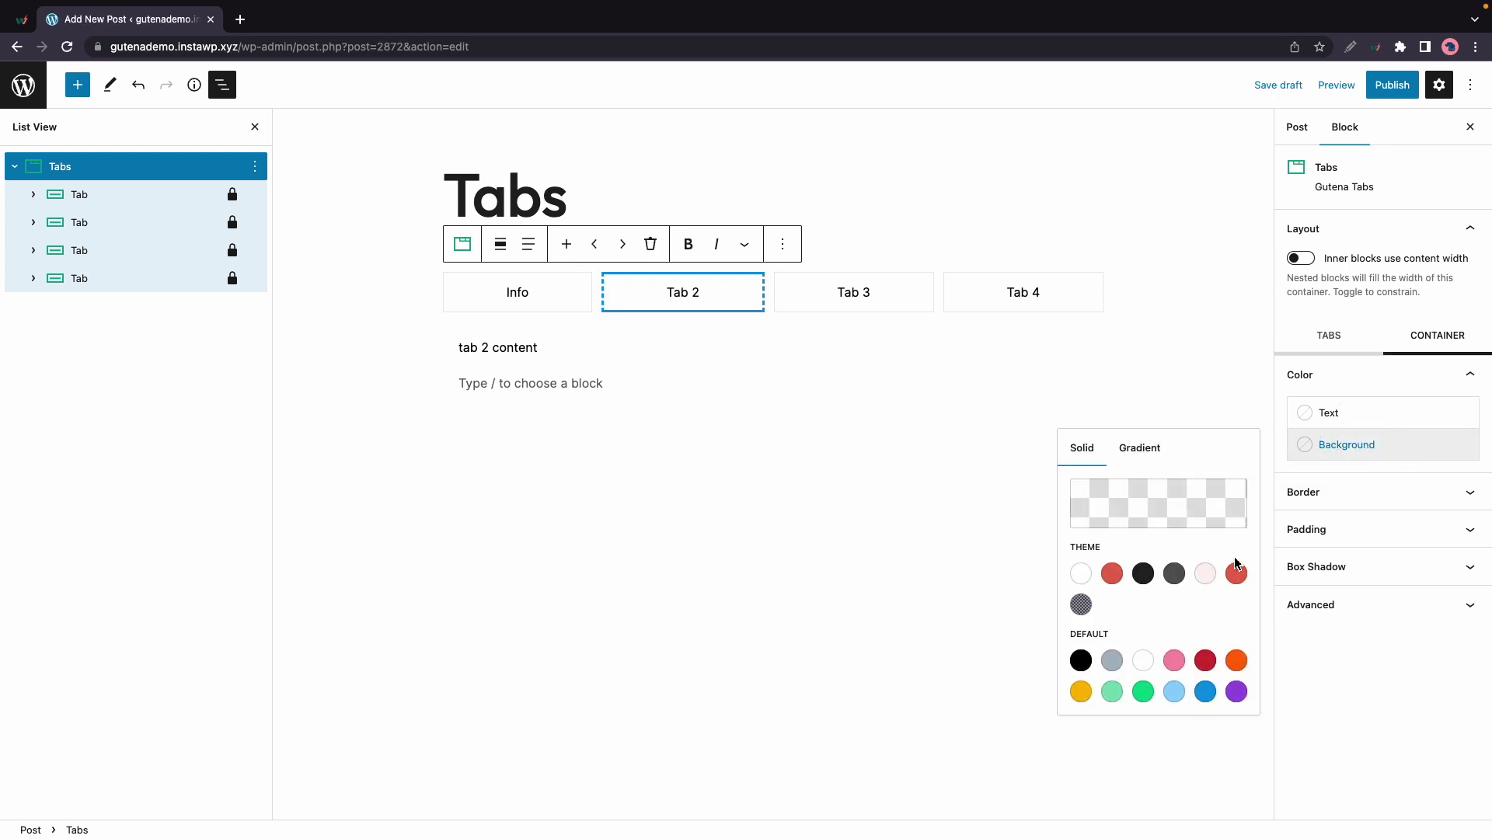
left_click(1211, 578)
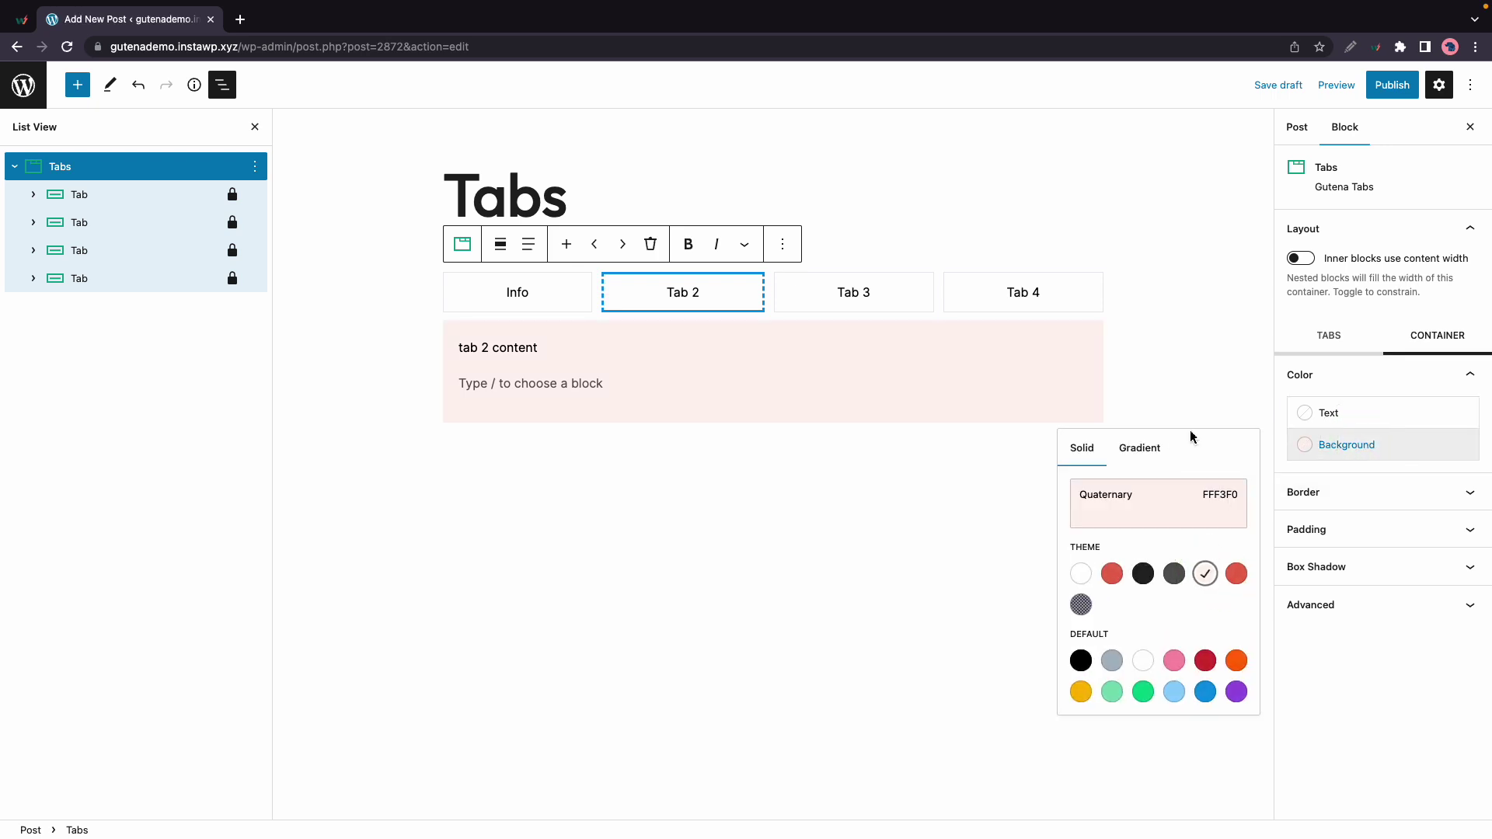
left_click(1205, 574)
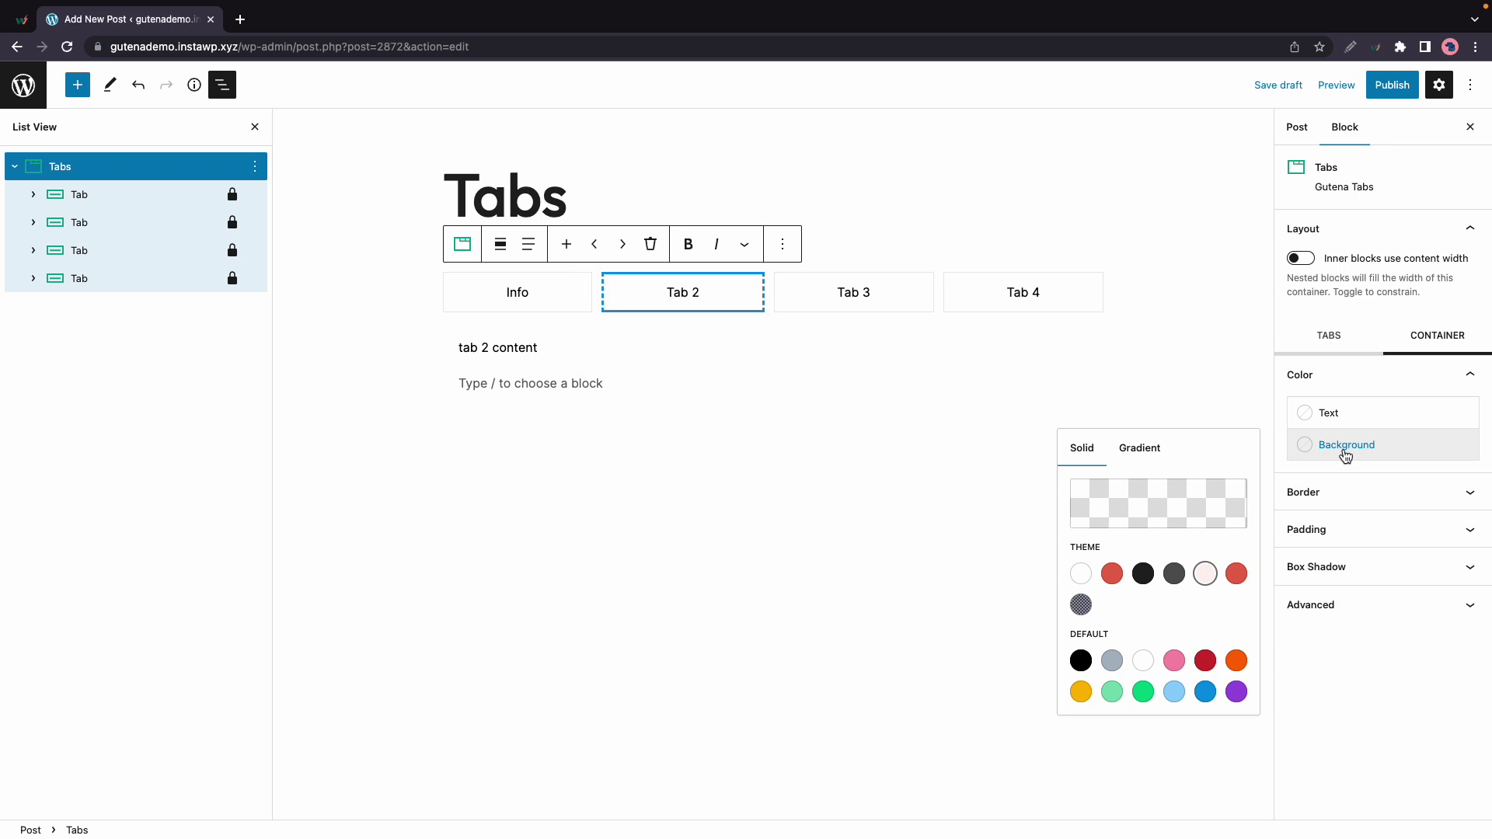
left_click(1399, 374)
left_click(1444, 411)
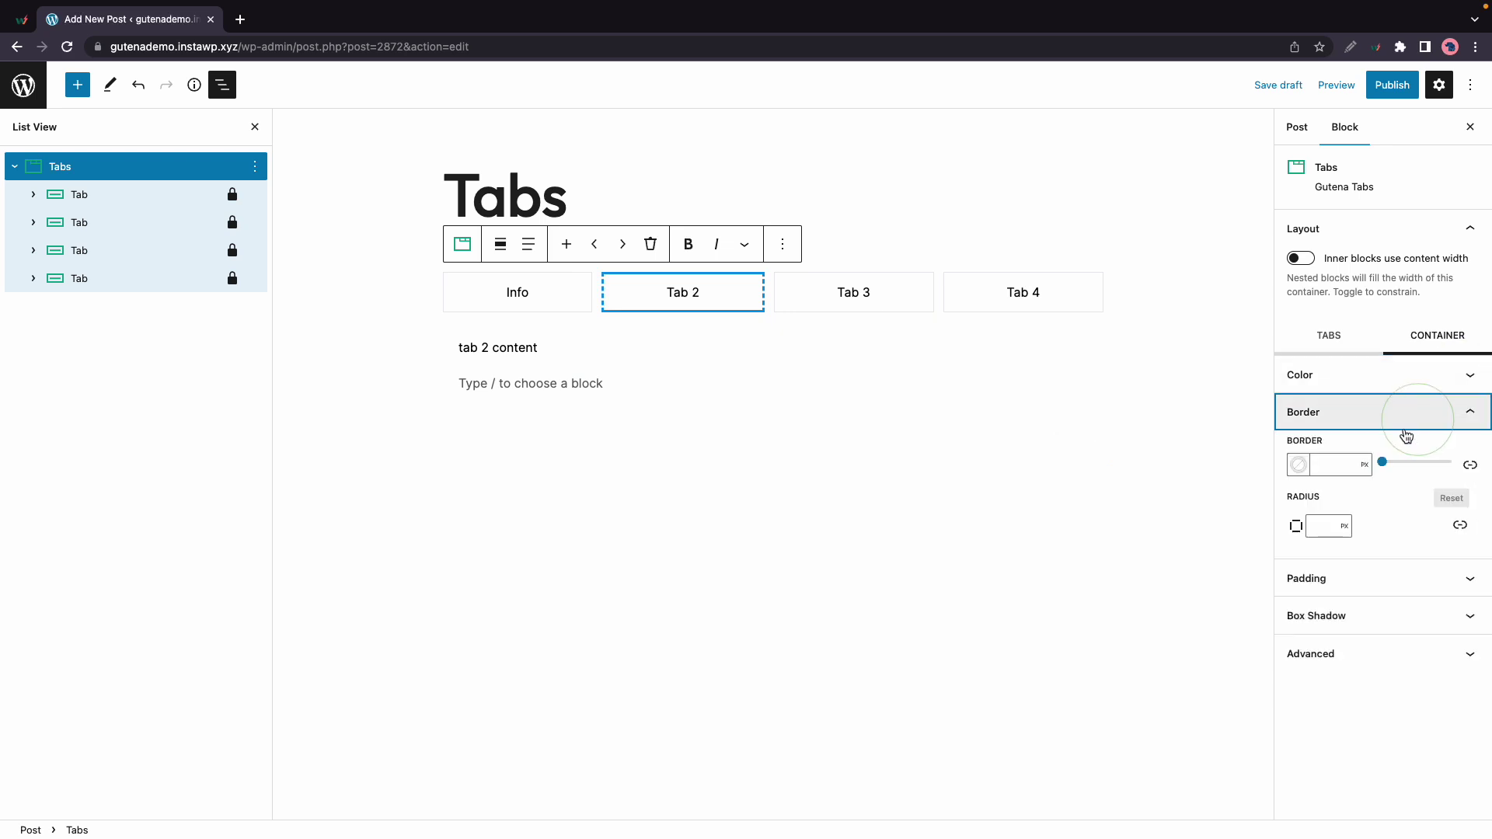
left_click(1397, 426)
Step: Set the container padding to 20 px and try a container shadow before switching it off
left_click(1383, 449)
left_click(1313, 511)
key("Return")
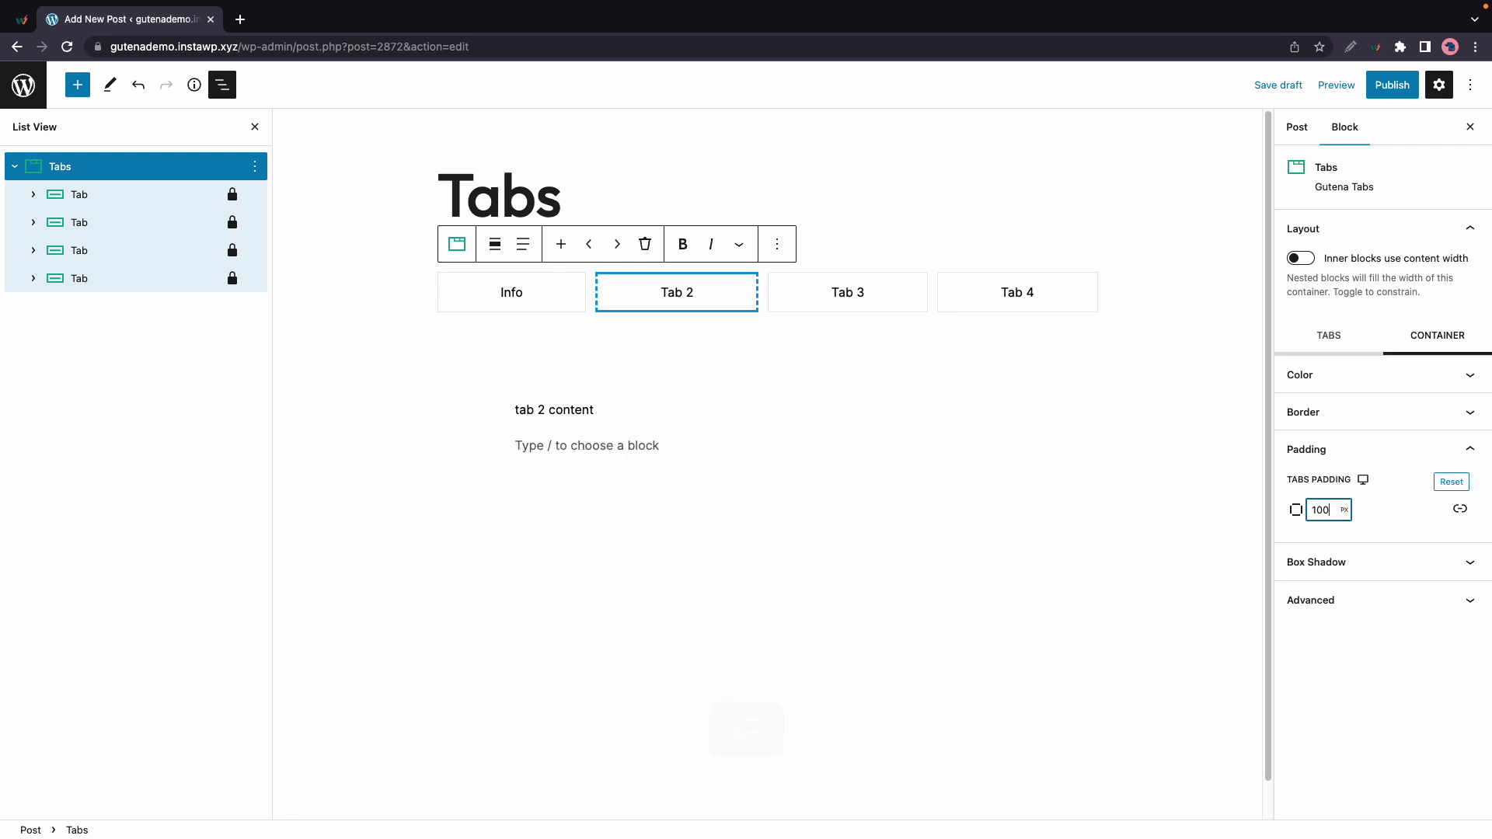
type("20")
key("Return")
left_click(1379, 553)
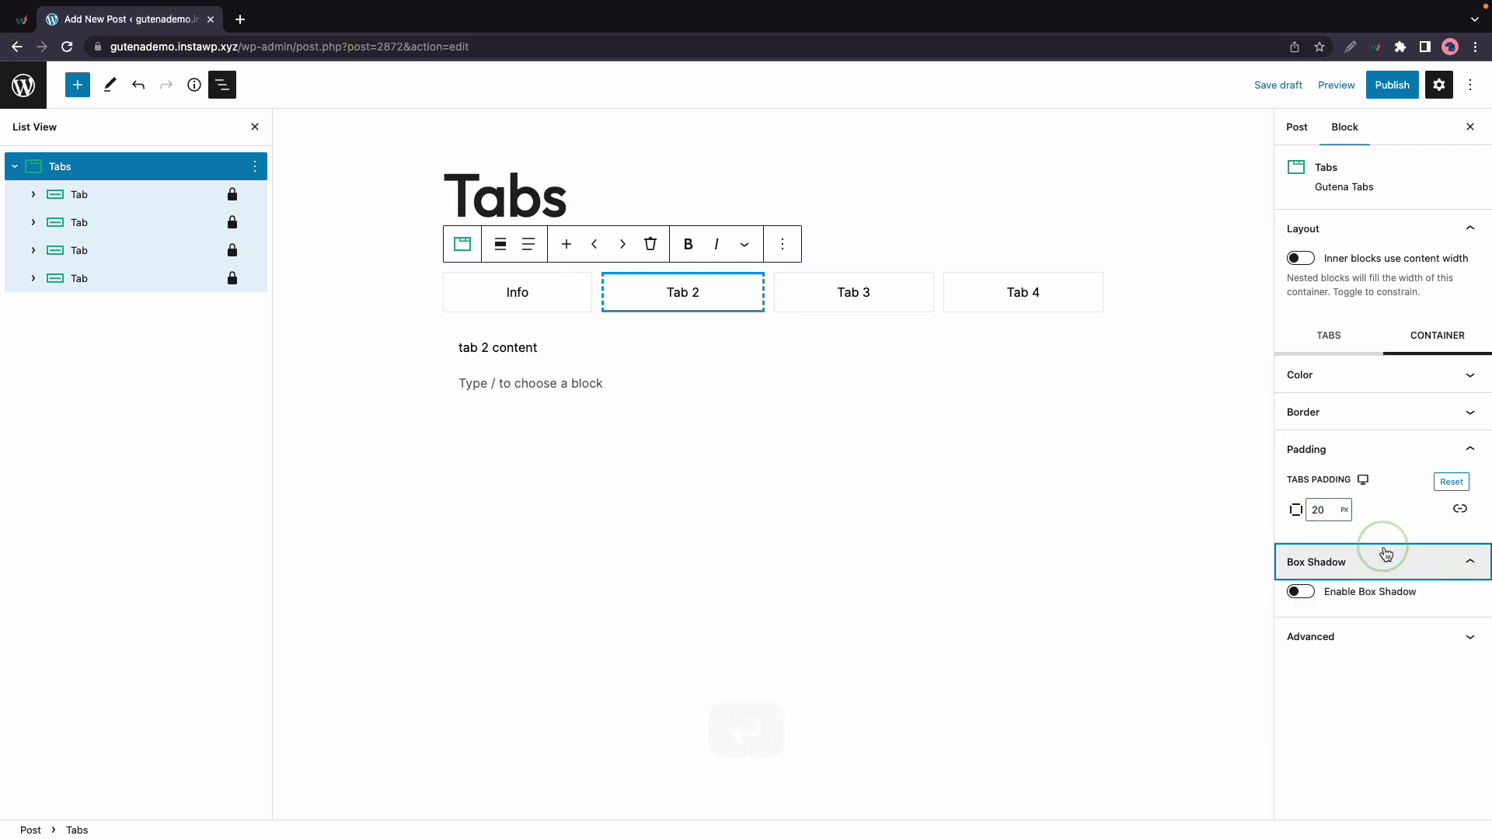
left_click(1301, 593)
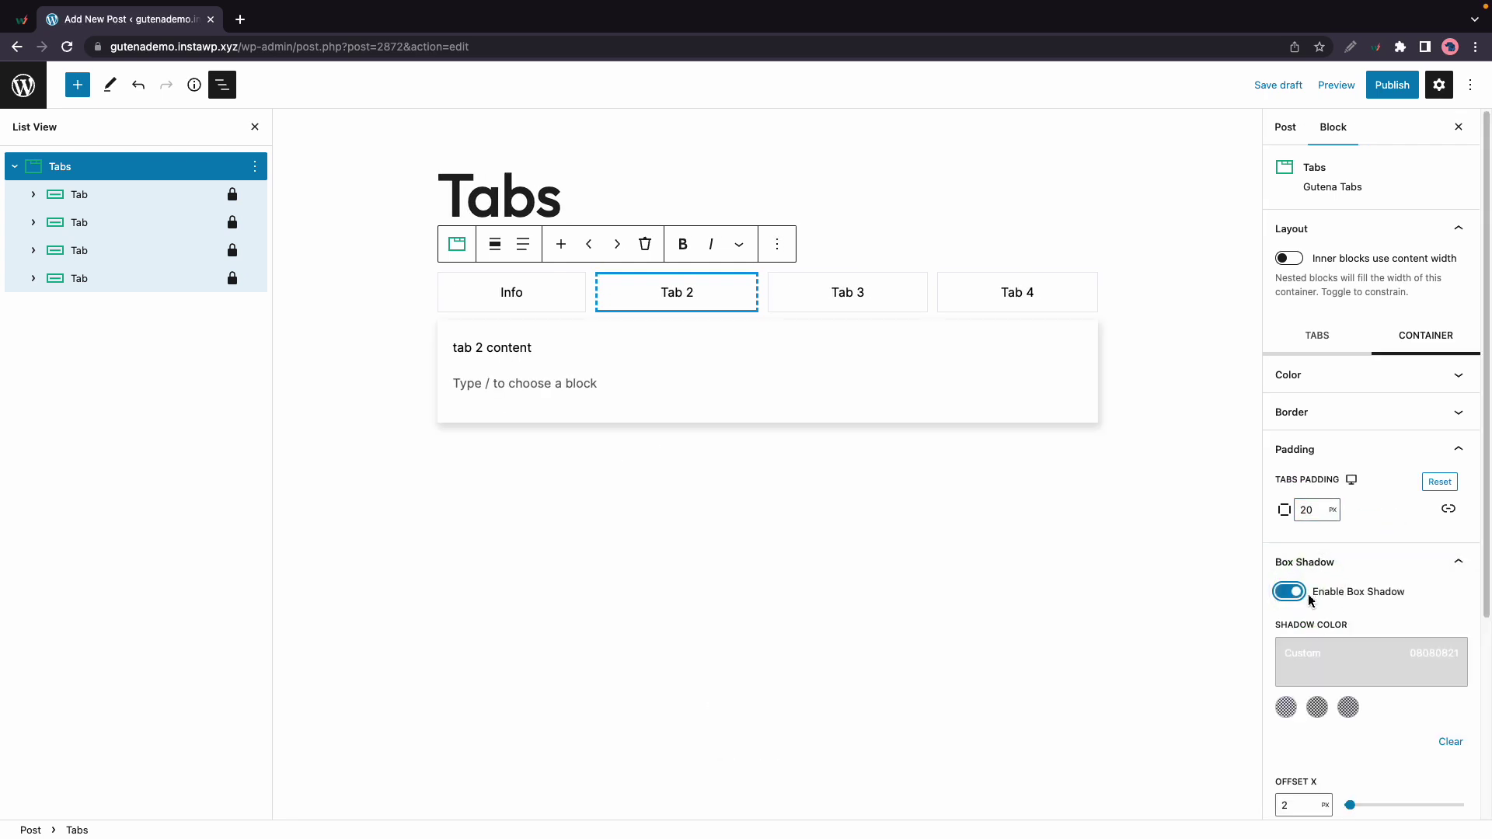
left_click(1292, 592)
left_click(1329, 449)
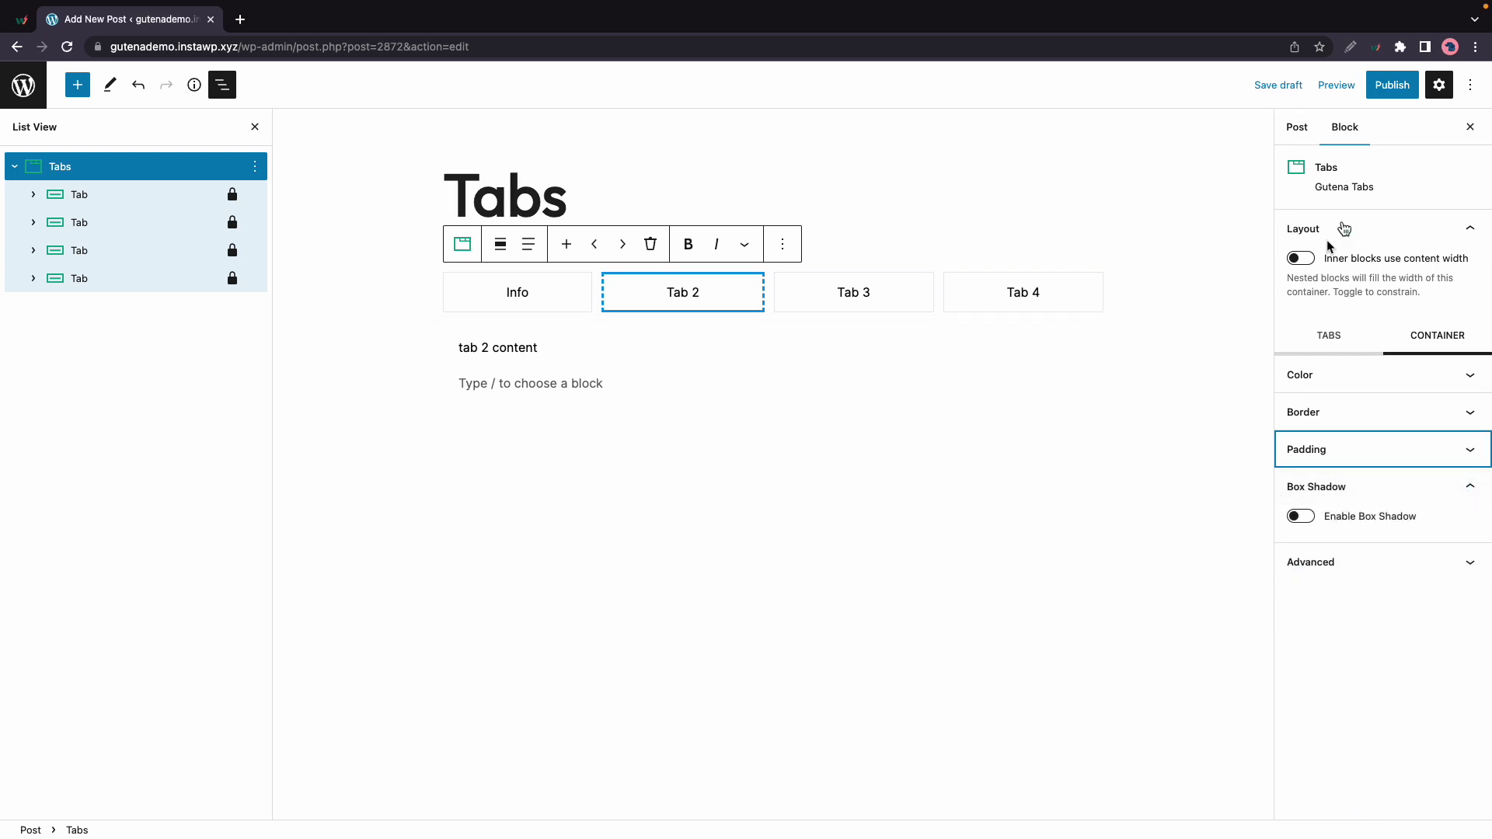
Step: Publish the 'Tabs' post and view the live post page
left_click(1397, 93)
left_click(1369, 93)
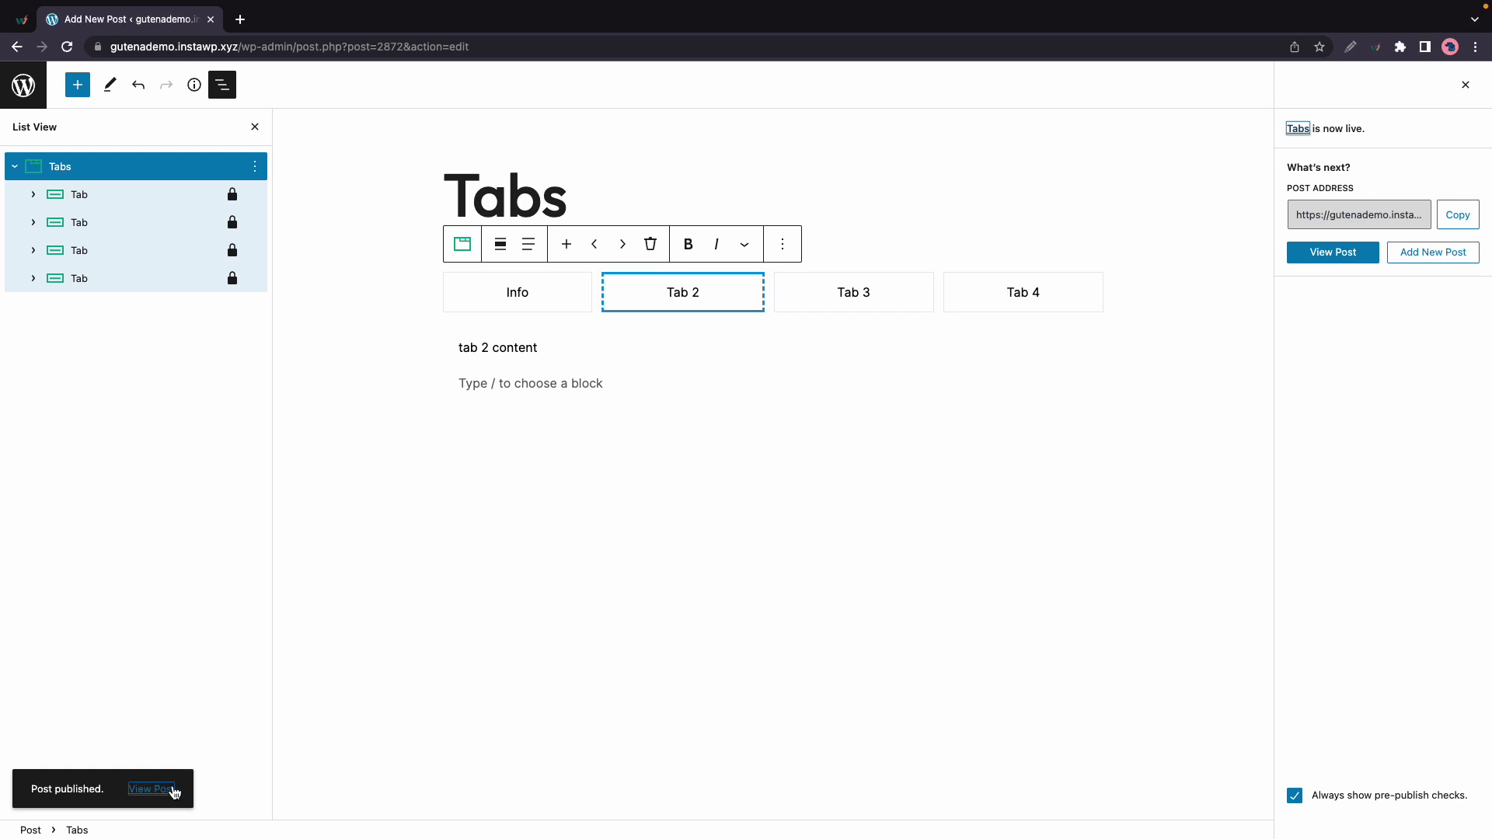
left_click(167, 789)
scroll(1024, 411, "down", 7)
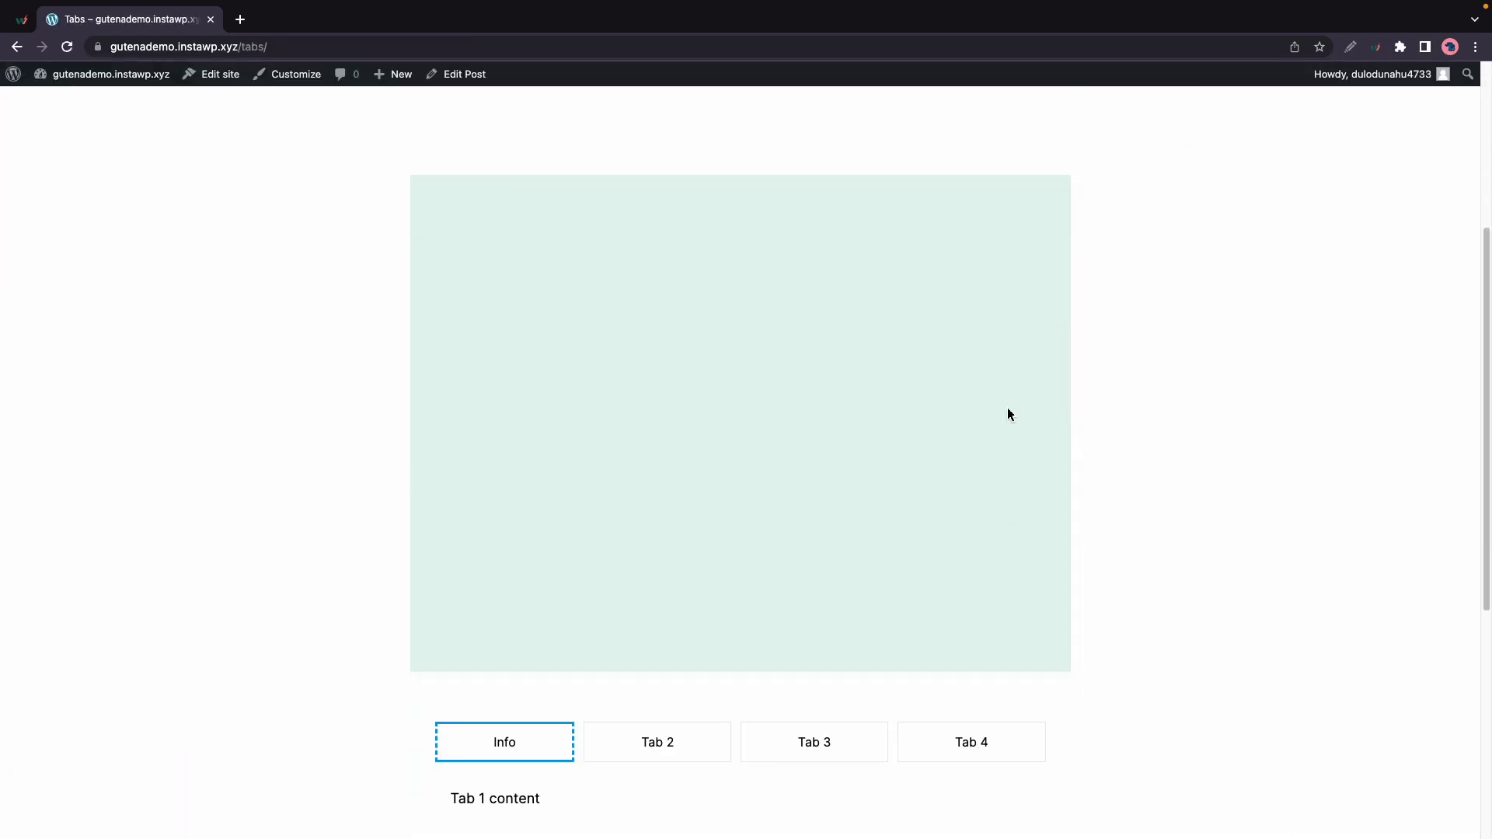
Step: Delete Tab 3 from the Gutena Tabs block, confirming the deletion
left_click(698, 575)
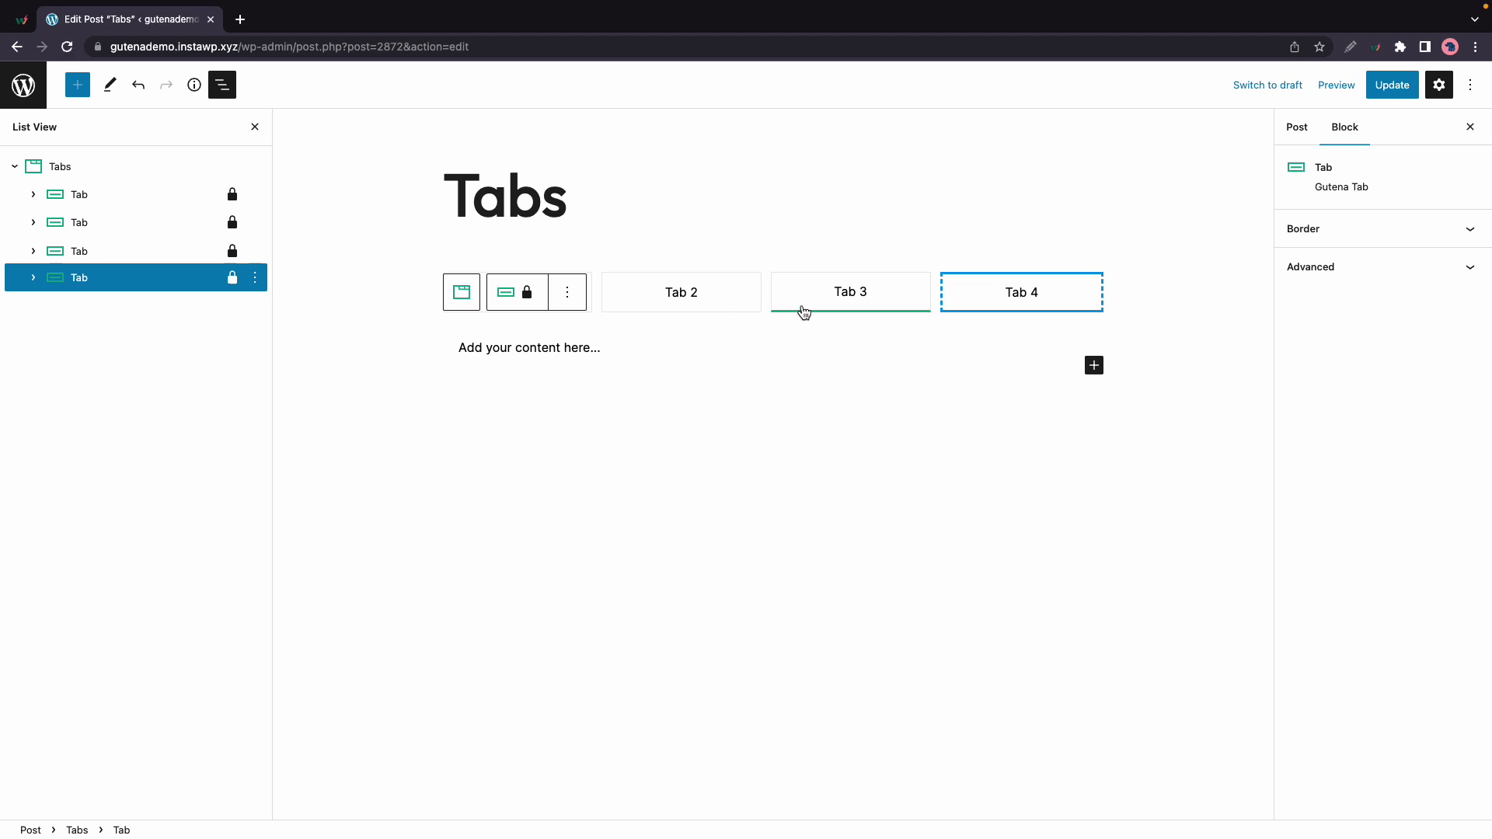
left_click(804, 310)
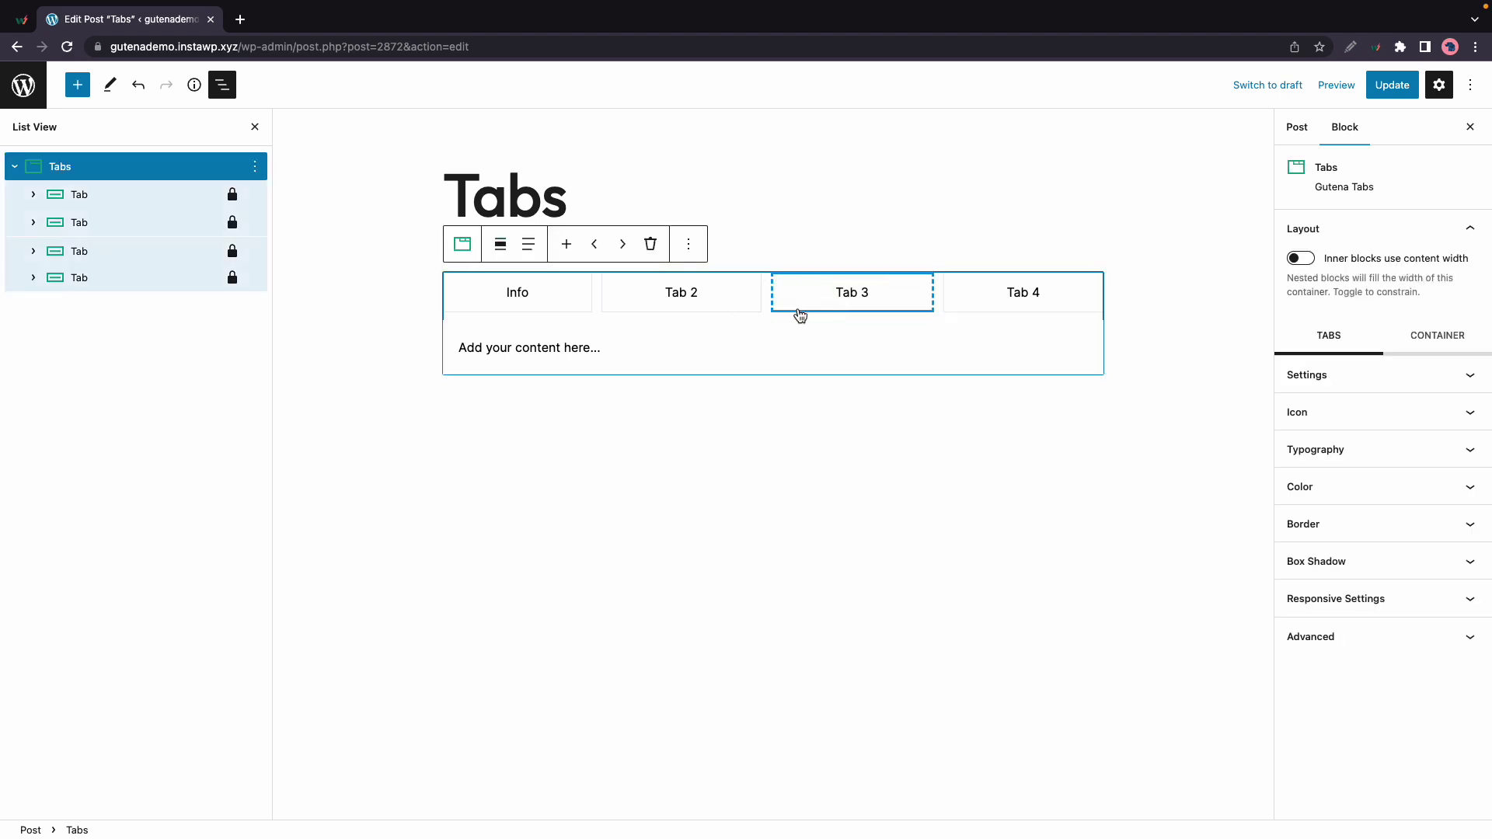
left_click(652, 245)
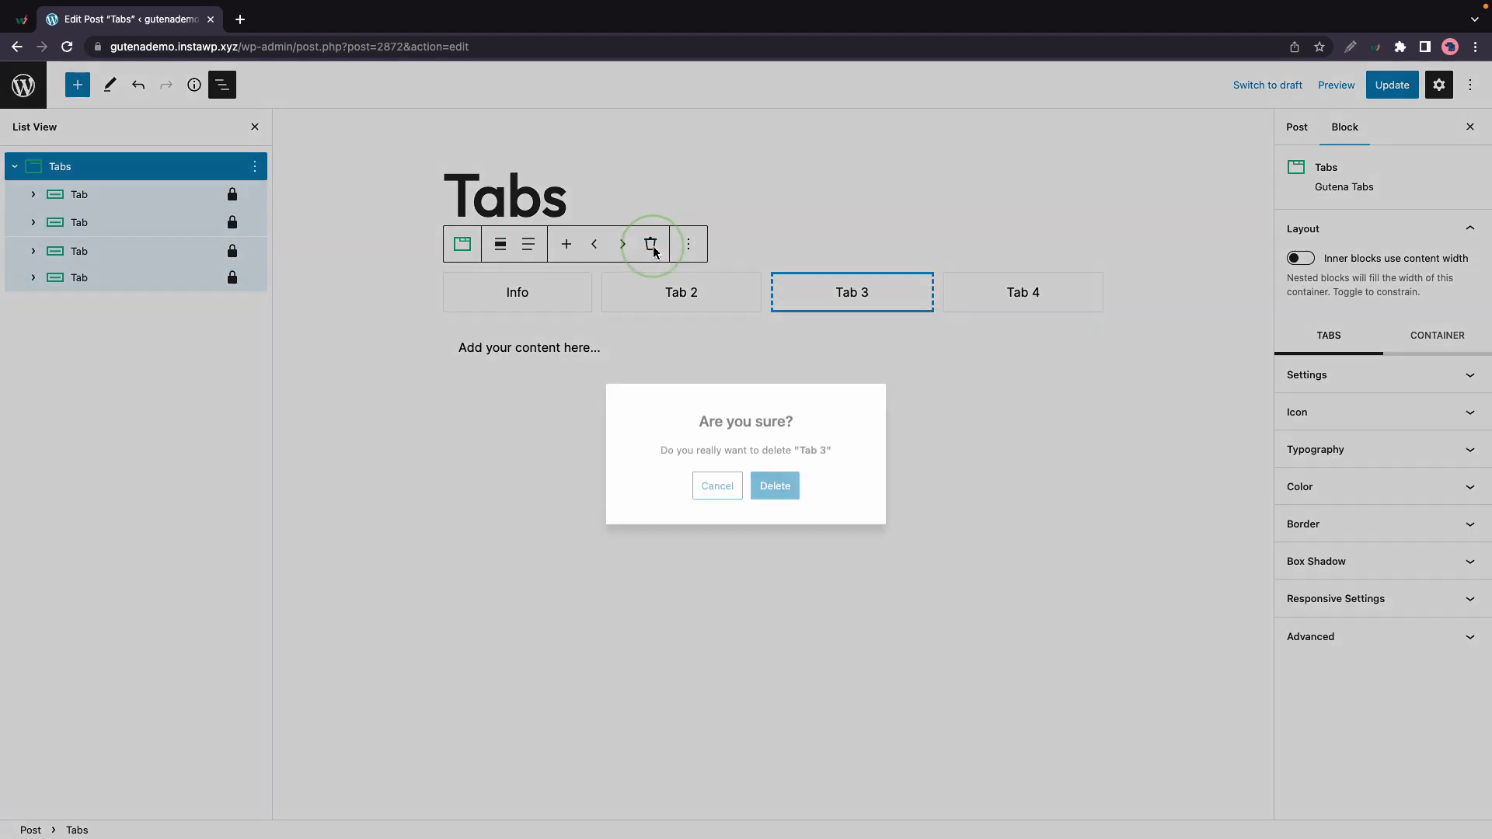
left_click(767, 480)
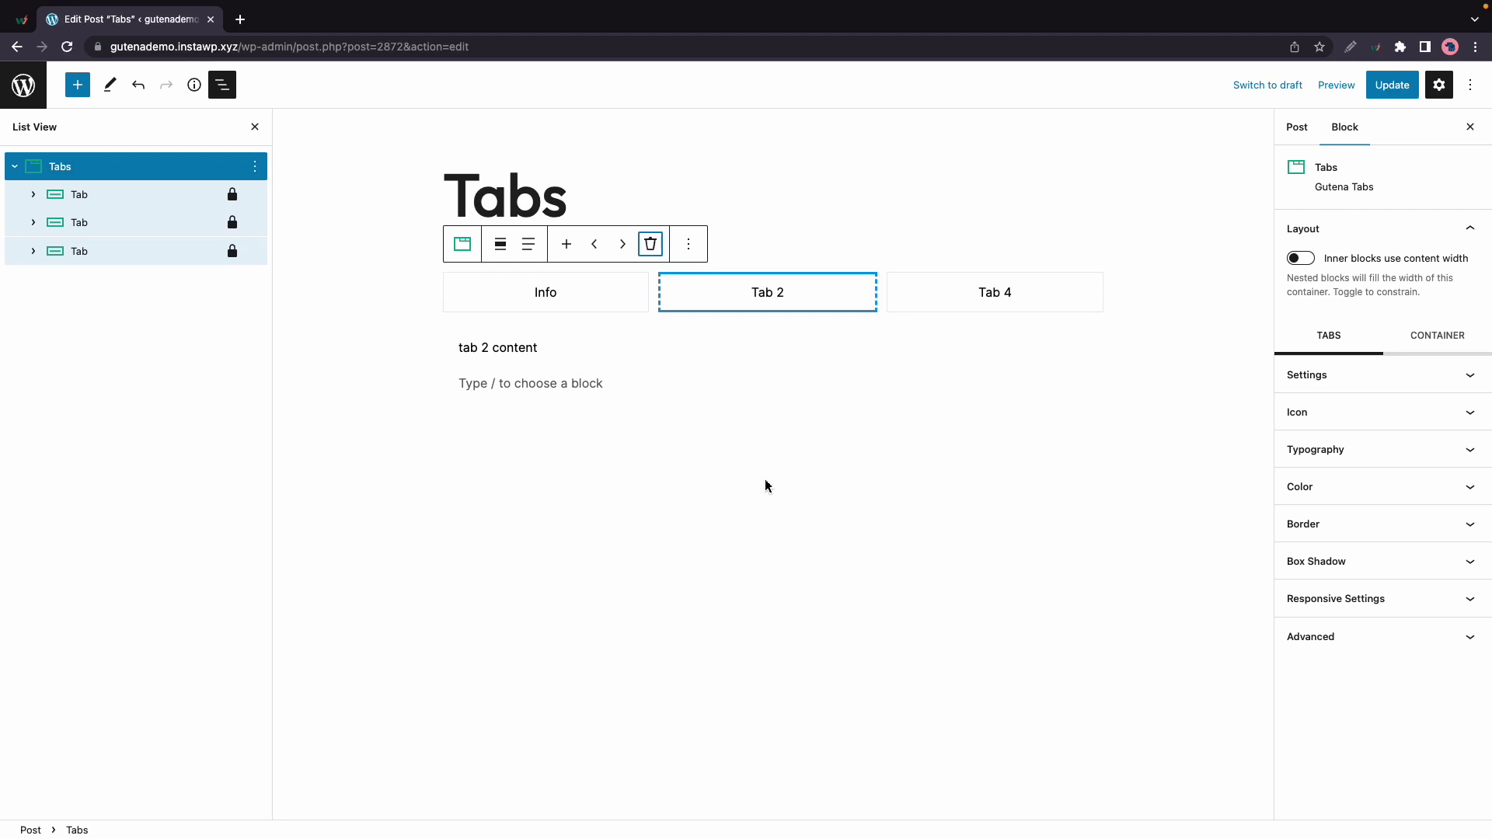
Step: Move Tab 2 one place right and back again, then append a new empty tab
left_click(622, 244)
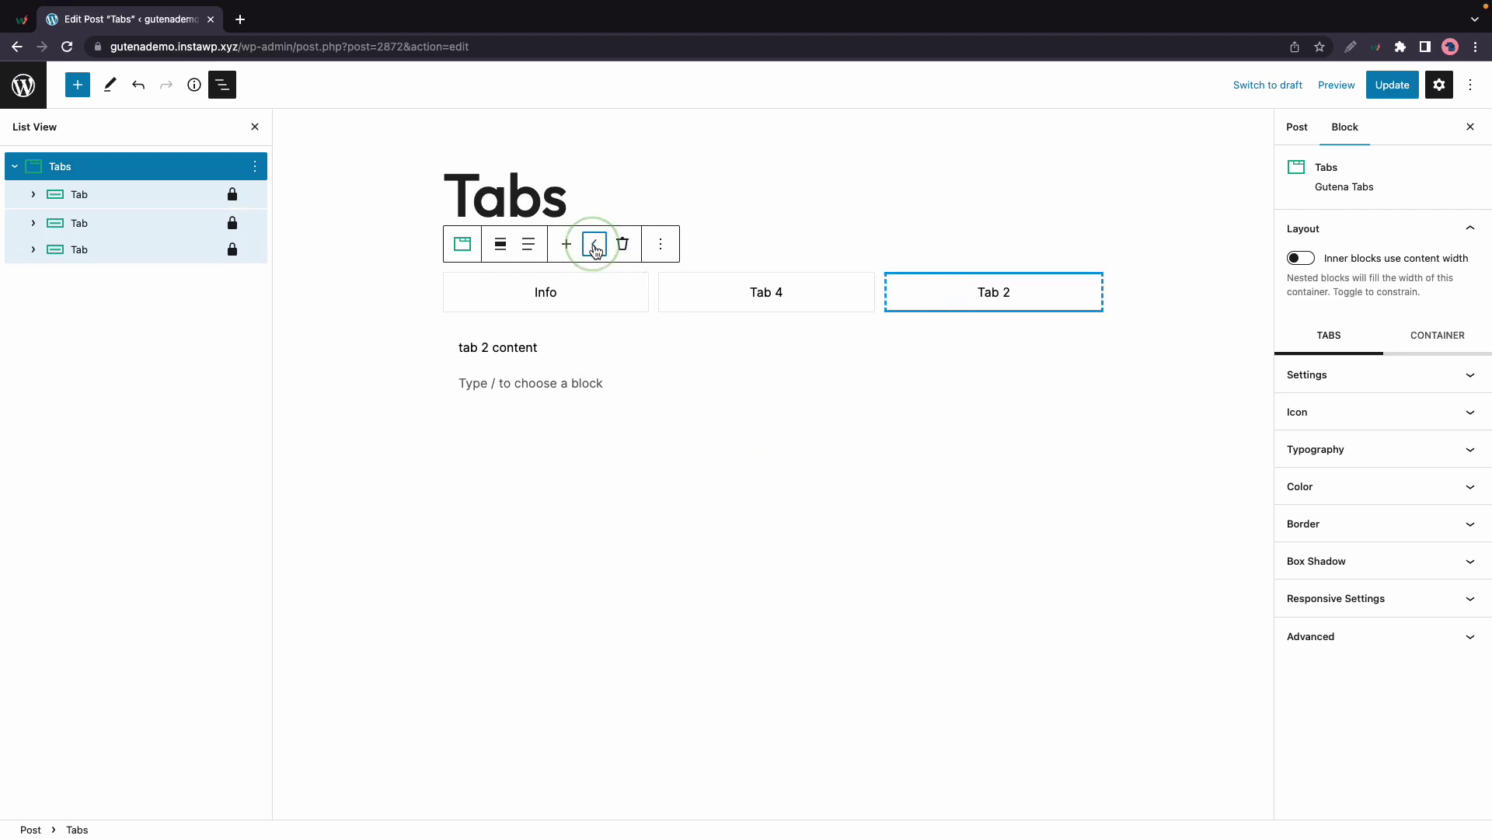
left_click(594, 247)
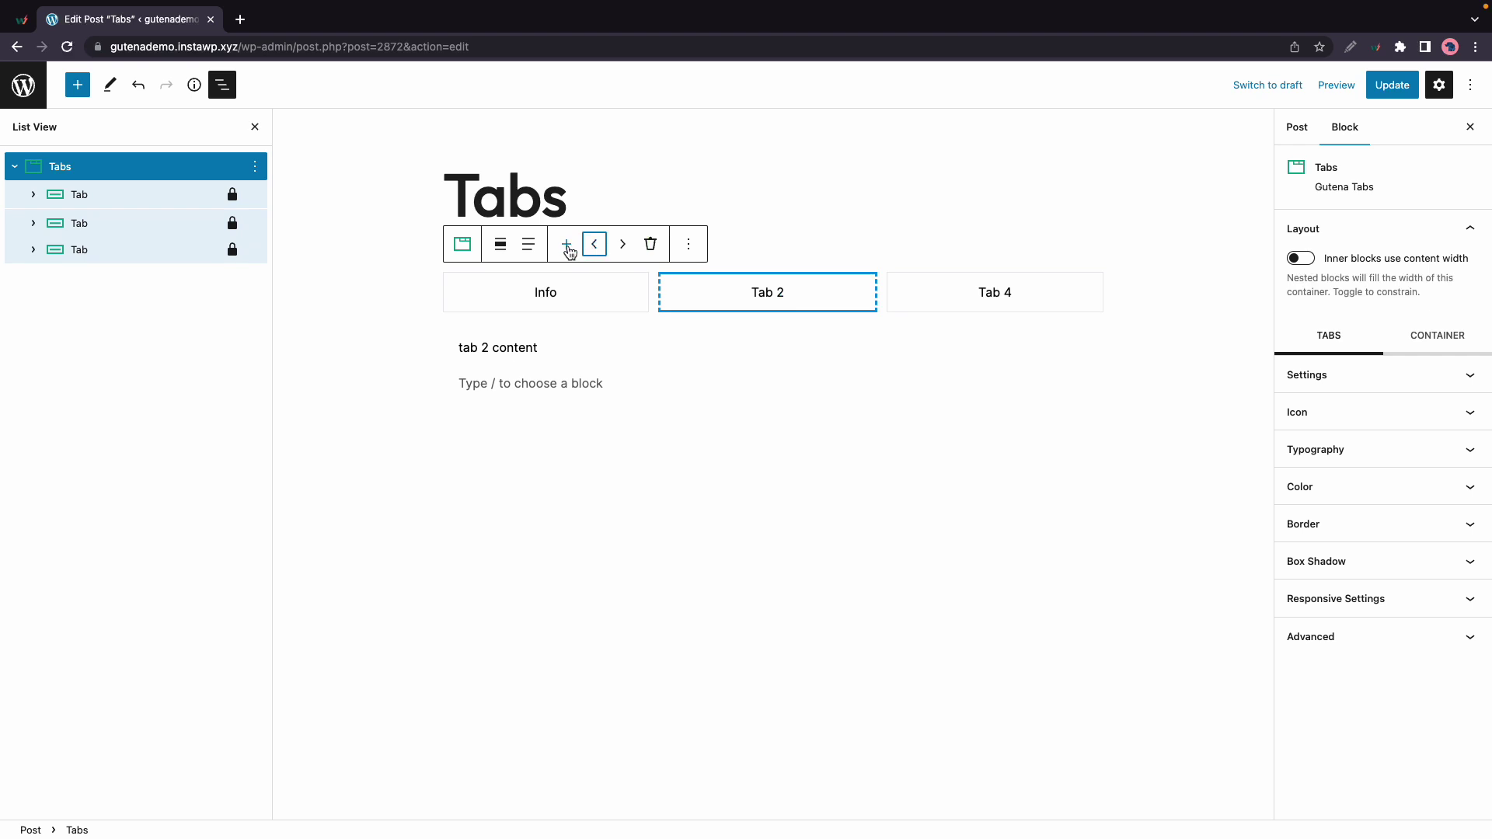
left_click(567, 246)
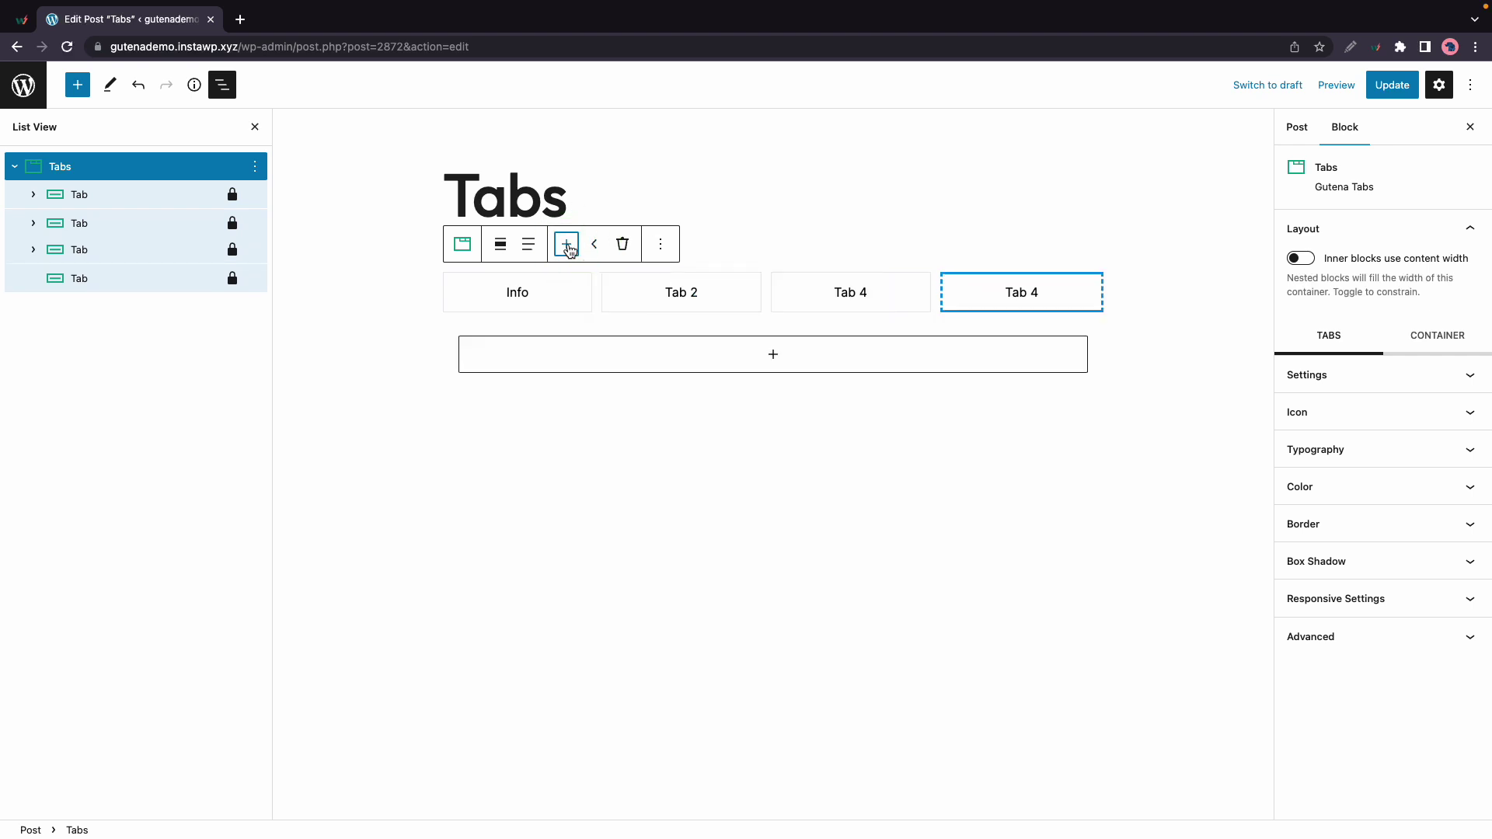